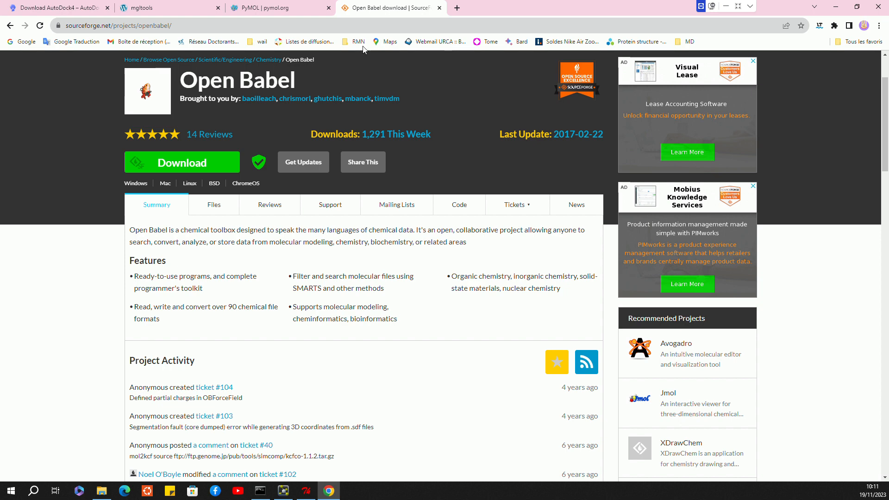
Step: Review the download pages for AutoDock4, MGLTools, PyMOL and Open Babel, including the MGLTools 1.5.7 and 1.5.6 installer list
left_click(68, 9)
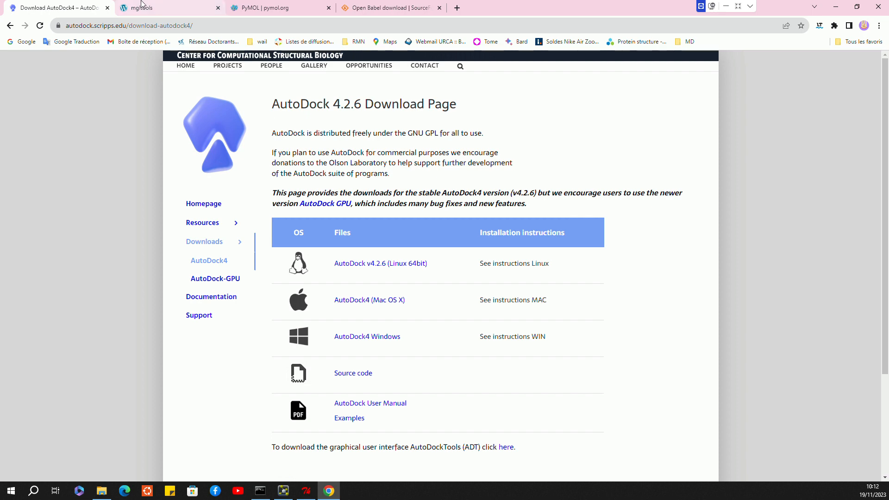
left_click(153, 8)
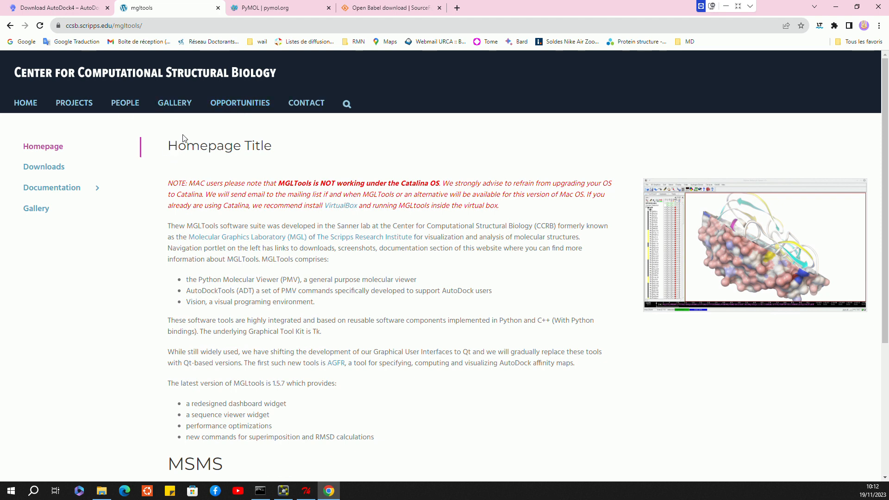
left_click(59, 168)
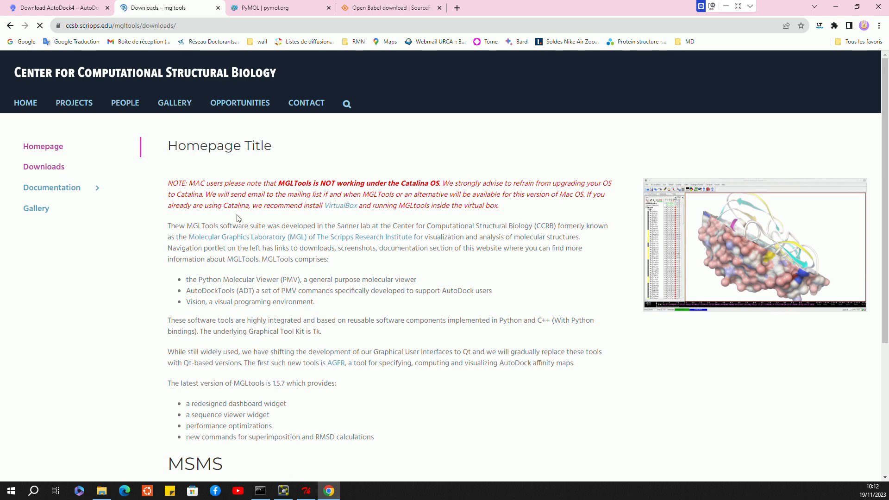
scroll(345, 257, "down", 1)
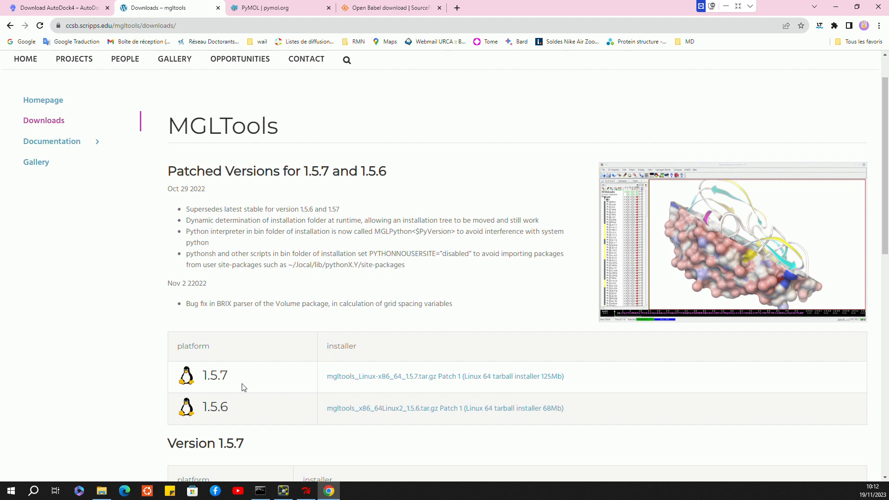
left_click(267, 10)
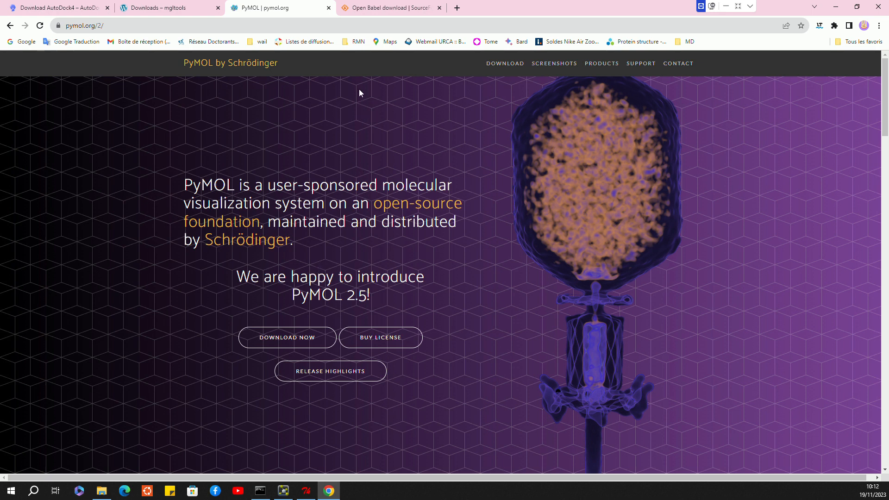
left_click(356, 9)
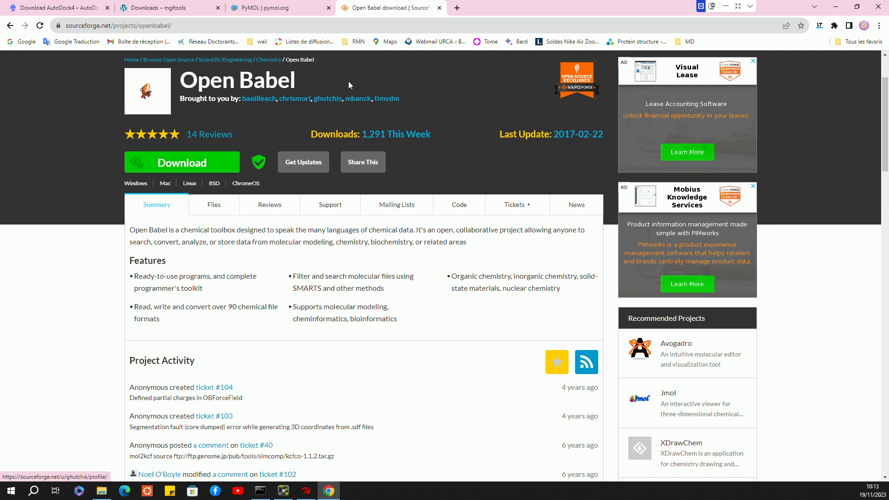
Step: In a new browser tab, search Google for "pdb database" and open the RCSB PDB homepage
left_click(456, 7)
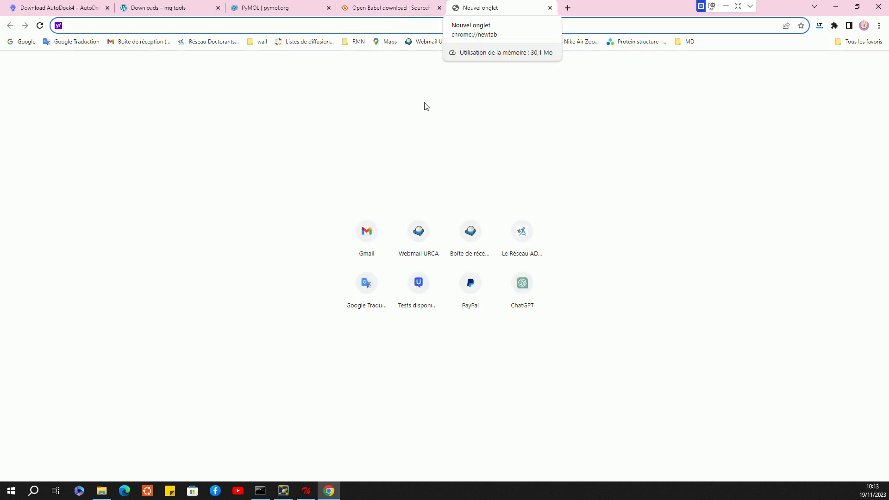
left_click(424, 103)
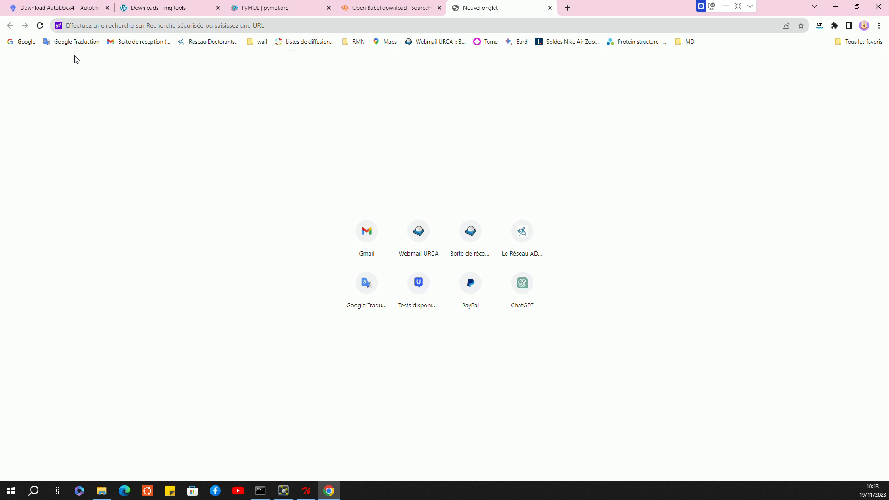
left_click(22, 43)
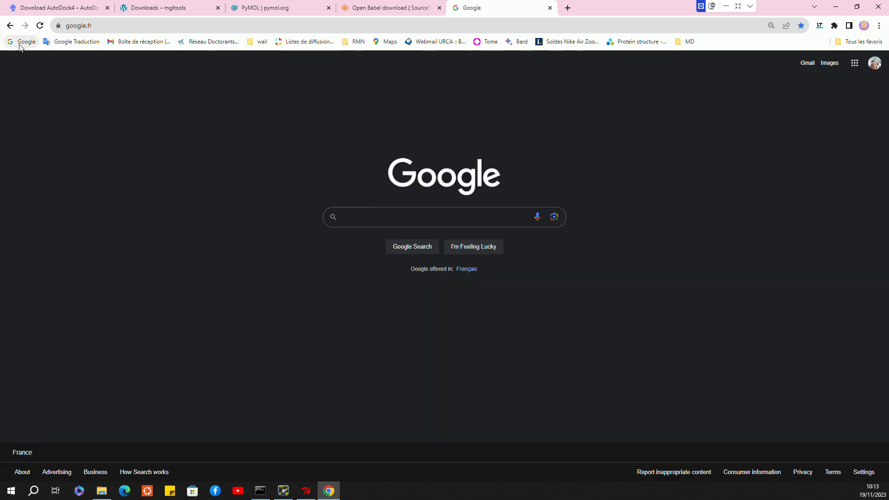
type("pdb")
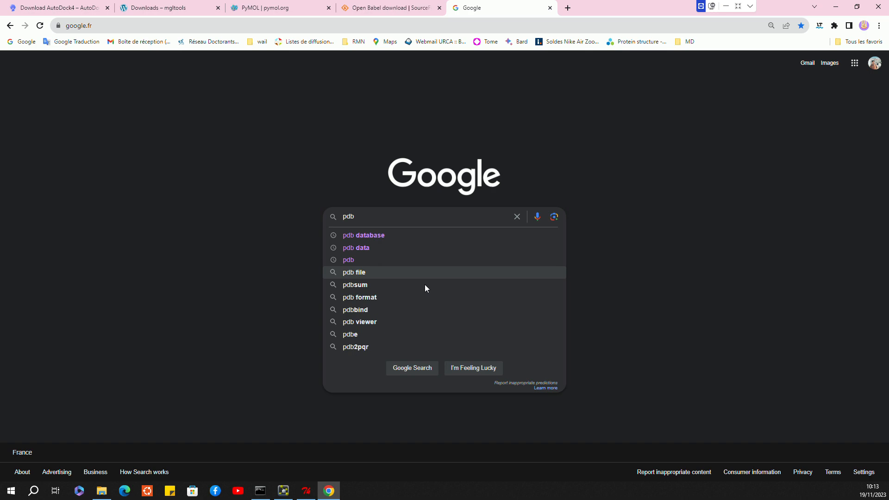
left_click(413, 235)
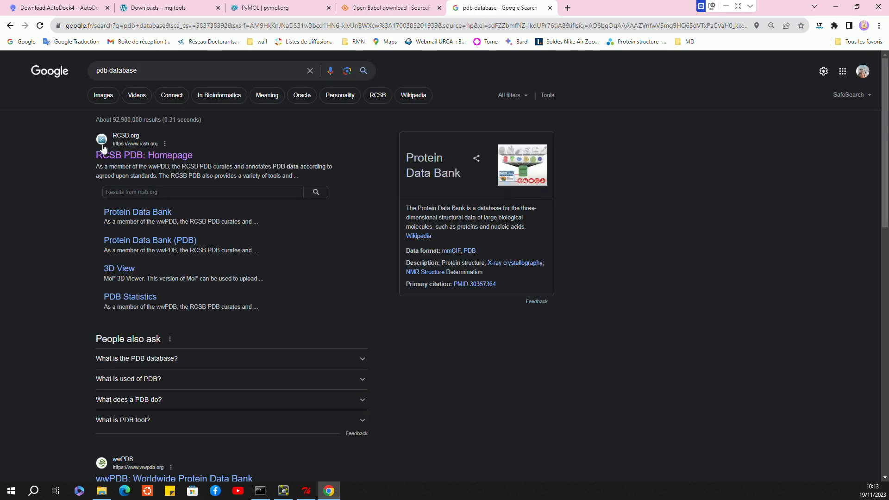
left_click(119, 158)
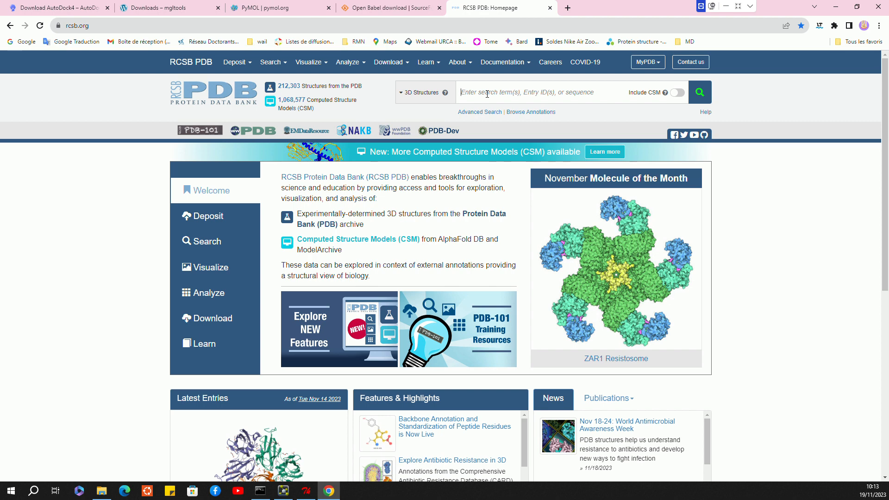
Step: Find entry 3HTB in the Protein Data Bank and open its structure summary
type("3")
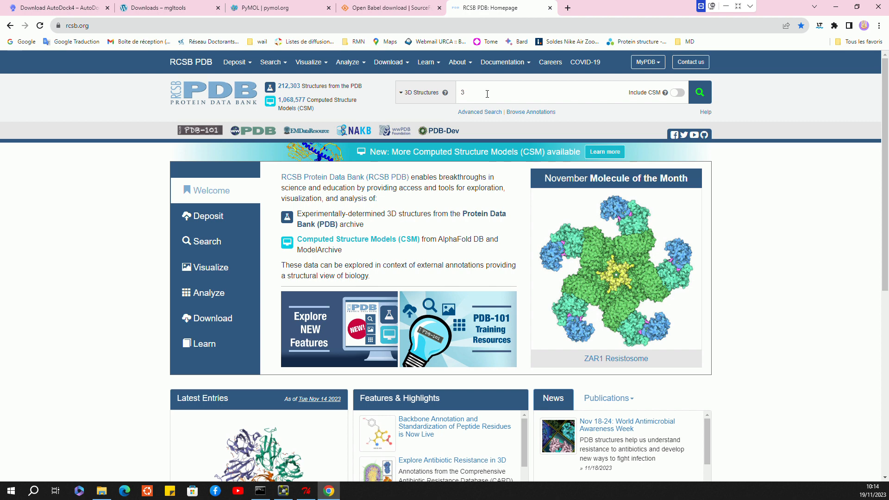
type("h")
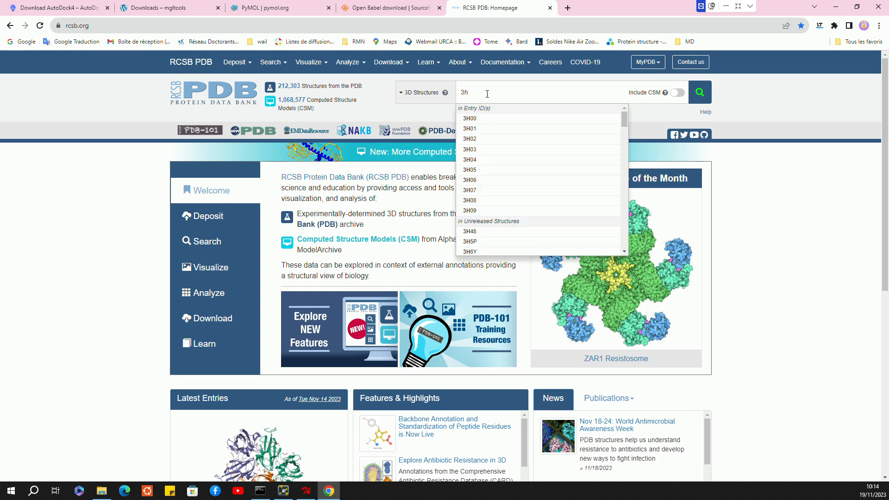
type("tb")
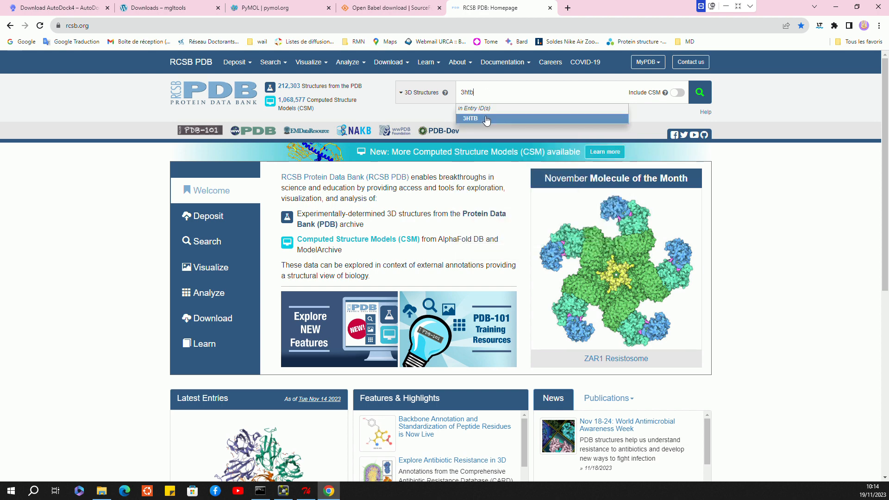
left_click(486, 119)
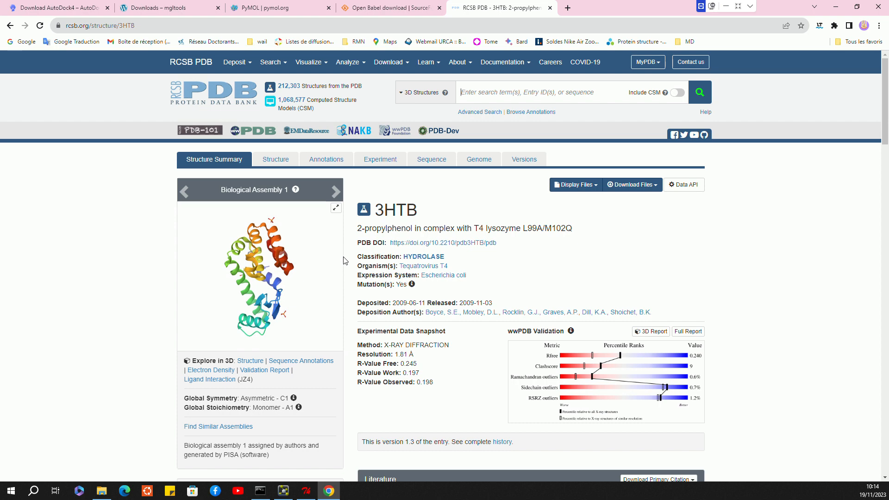
Step: Start downloading the 3HTB structure in PDB Format and choose the job folder on the Desktop (Bureau) as its destination
scroll(345, 250, "down", 2)
scroll(601, 180, "up", 2)
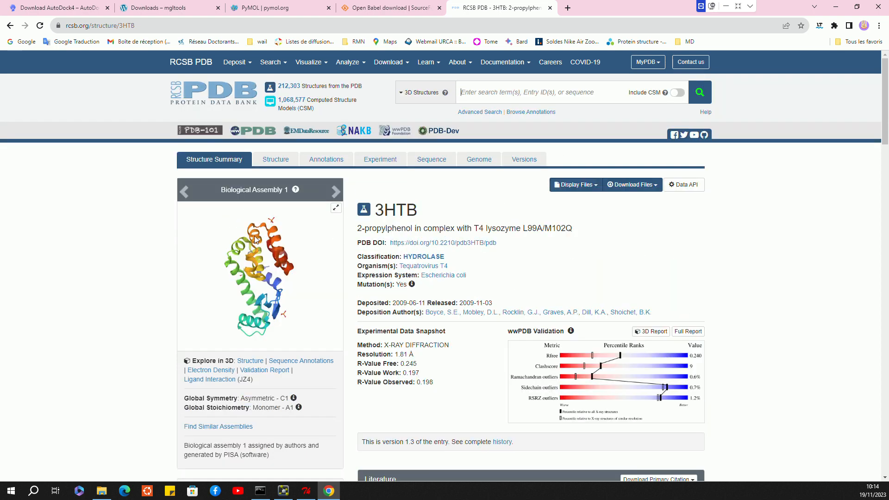
left_click(643, 188)
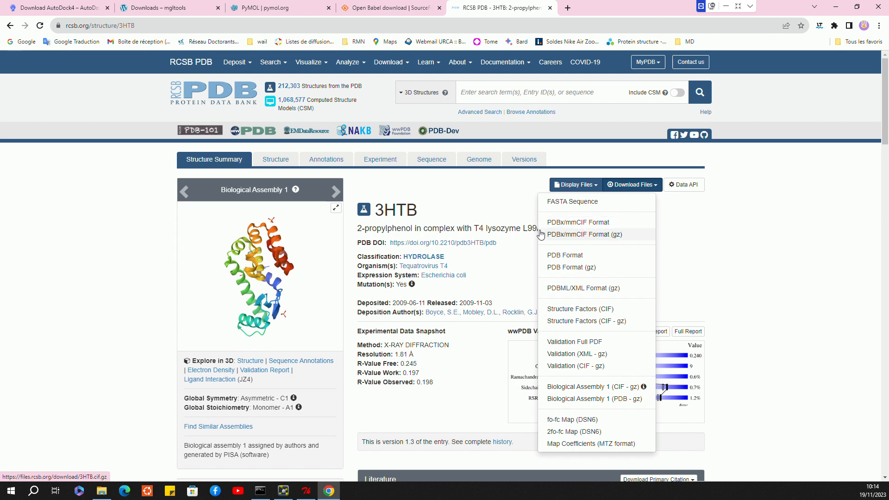
left_click(568, 257)
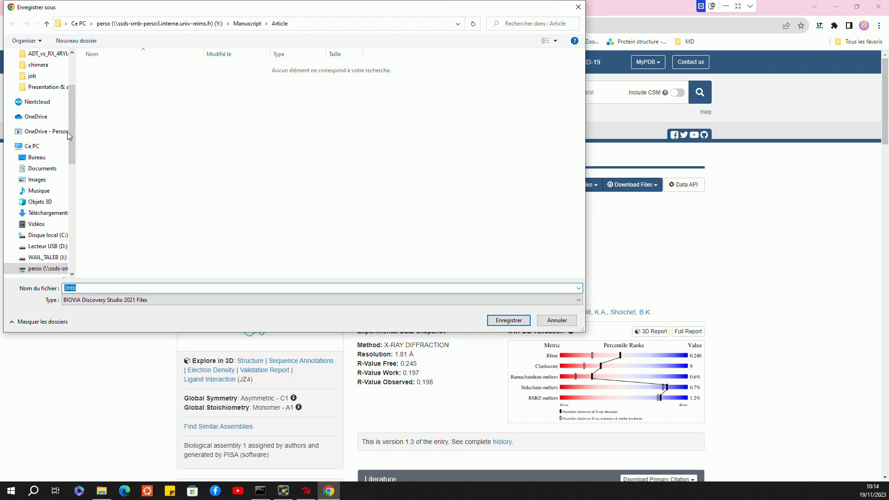
left_click(37, 157)
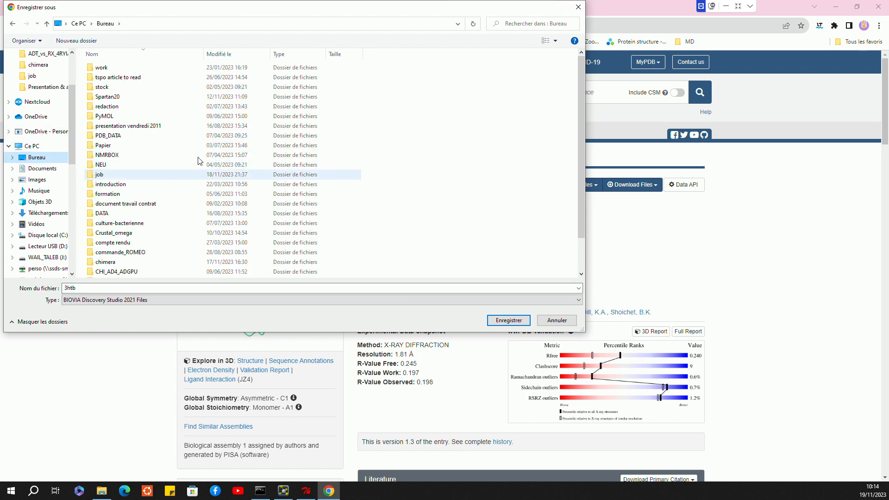
left_click(142, 175)
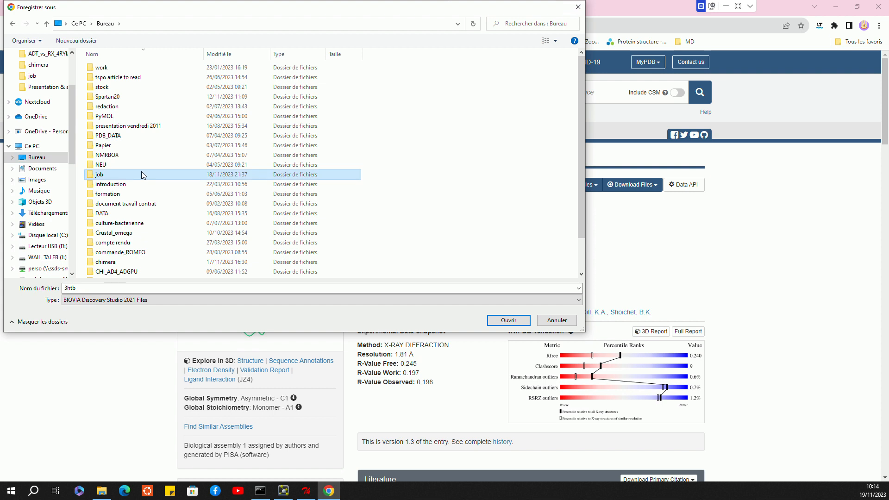
double_click(141, 172)
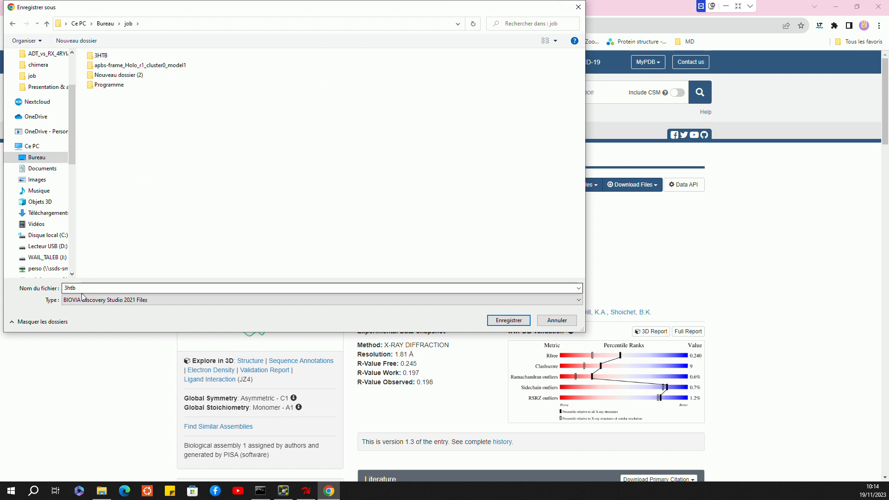
Step: Name the structure file 3htb.pdb and save it
double_click(83, 289)
left_click(82, 290)
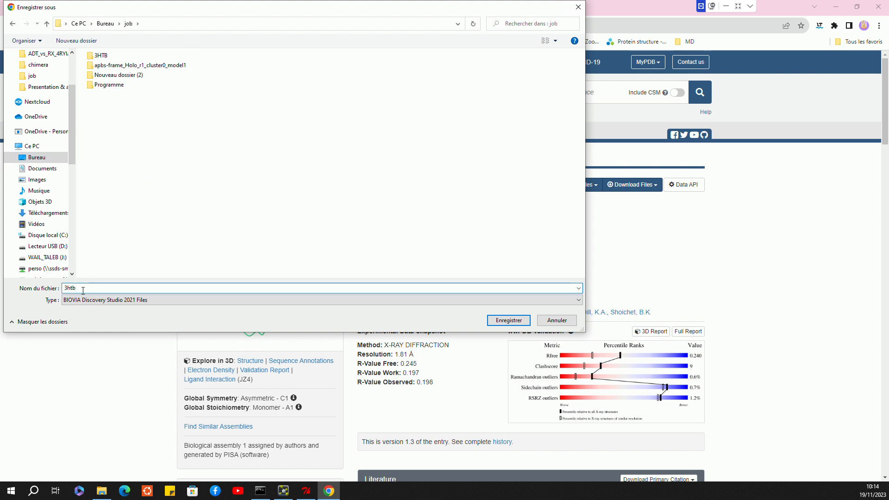
type(".")
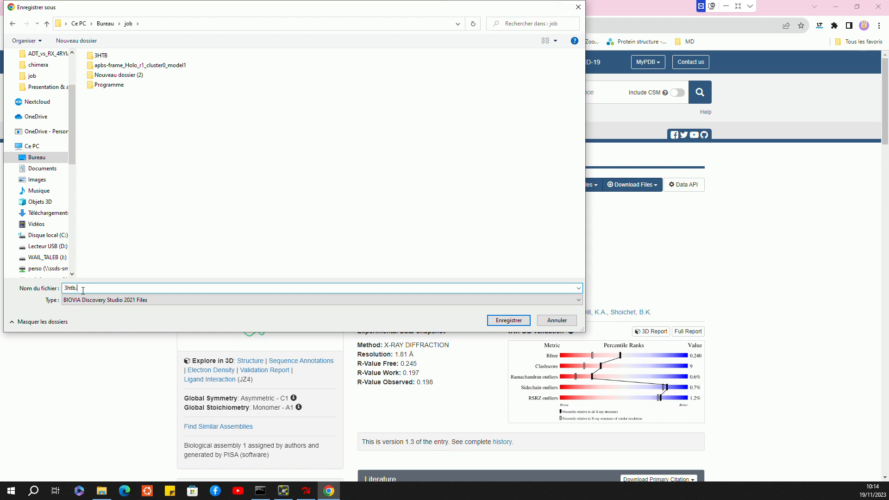
type("pdb")
key("Return")
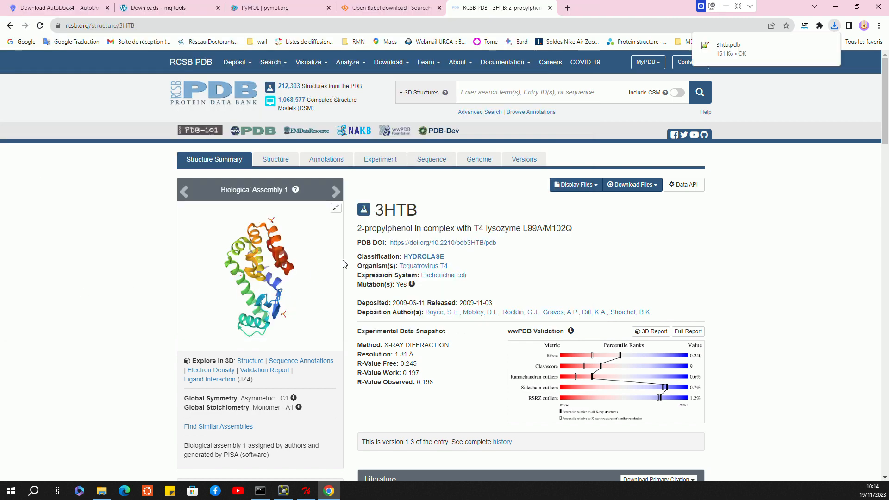
Step: Examine the 3HTB entry's experimental data, literature, macromolecules, small-molecule ligands and binding affinity annotations
scroll(366, 259, "down", 3)
scroll(366, 260, "down", 2)
scroll(312, 207, "up", 5)
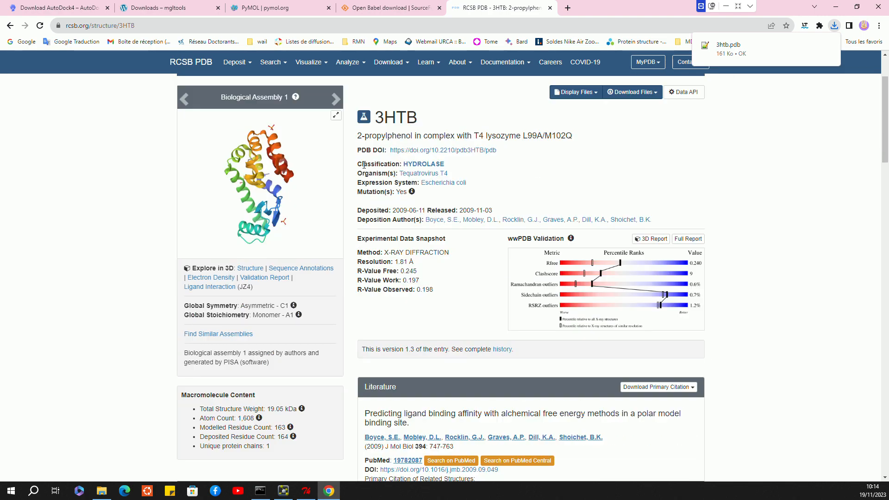
scroll(398, 203, "down", 5)
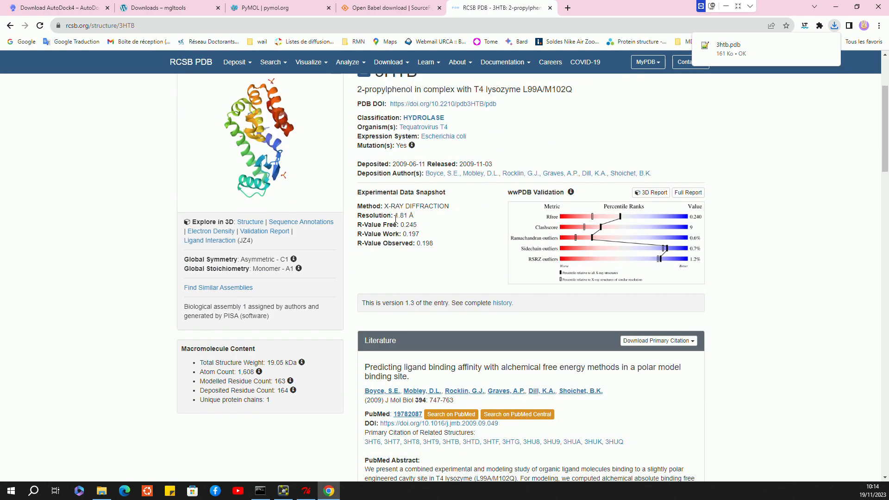
scroll(395, 223, "down", 2)
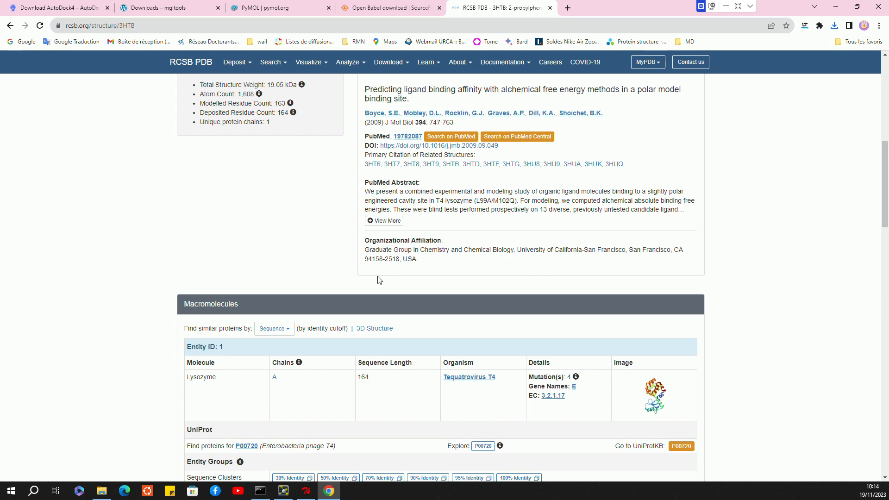
scroll(378, 280, "down", 2)
scroll(379, 279, "down", 1)
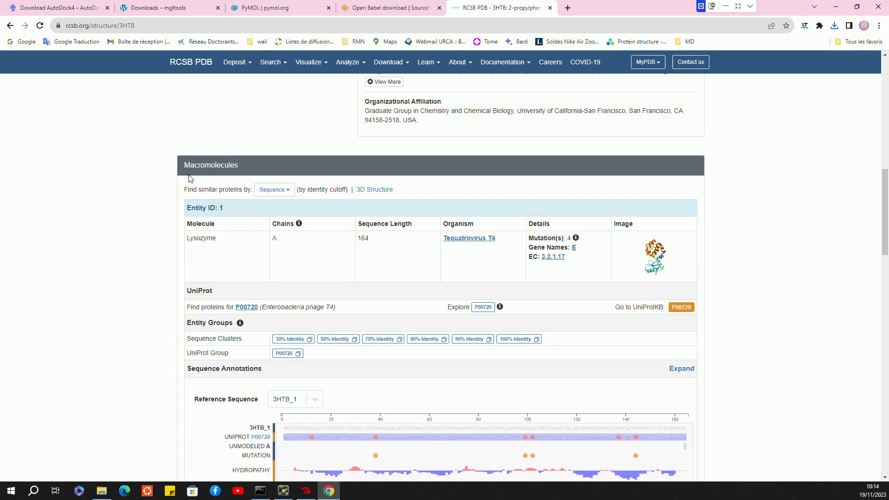
scroll(263, 166, "down", 8)
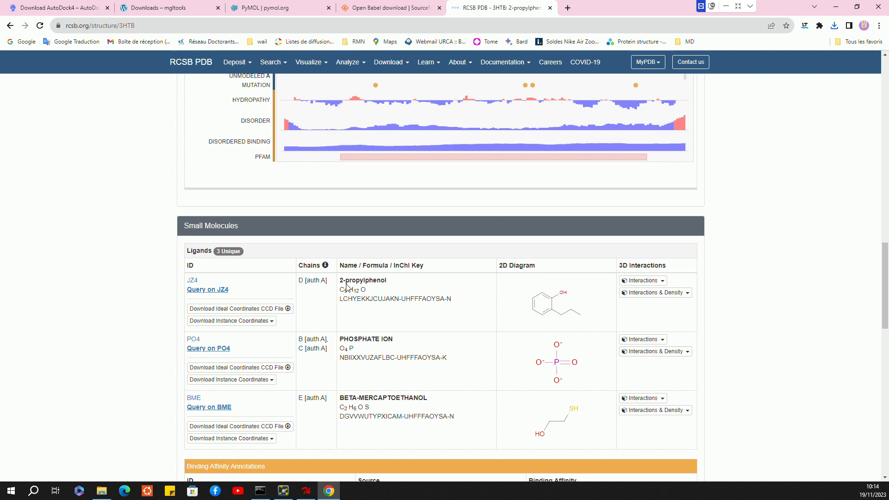
scroll(346, 286, "down", 1)
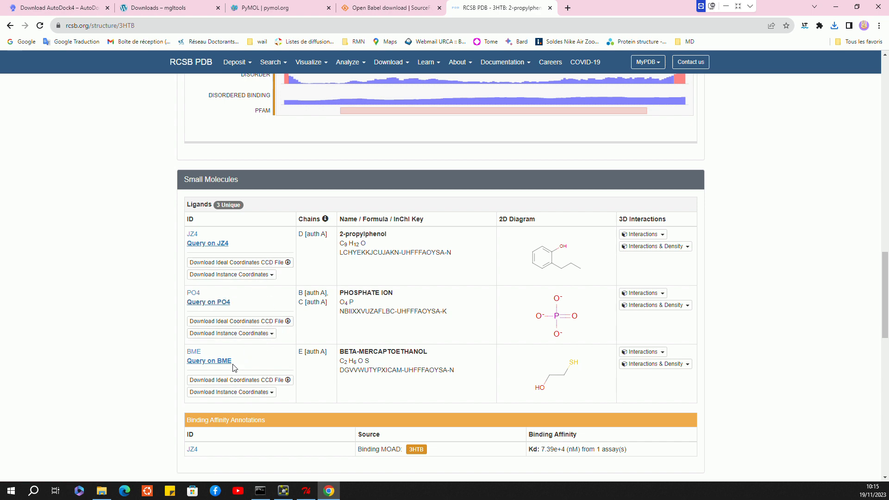
scroll(232, 368, "down", 2)
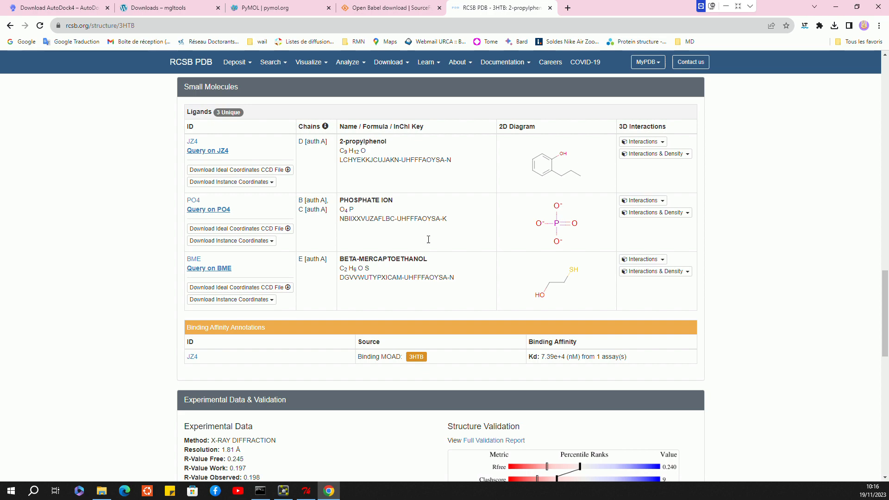
Step: Open the ligand summary page of JZ4 (2-propylphenol) from the entry's Small Molecules section
left_click_drag(886, 302, 886, 86)
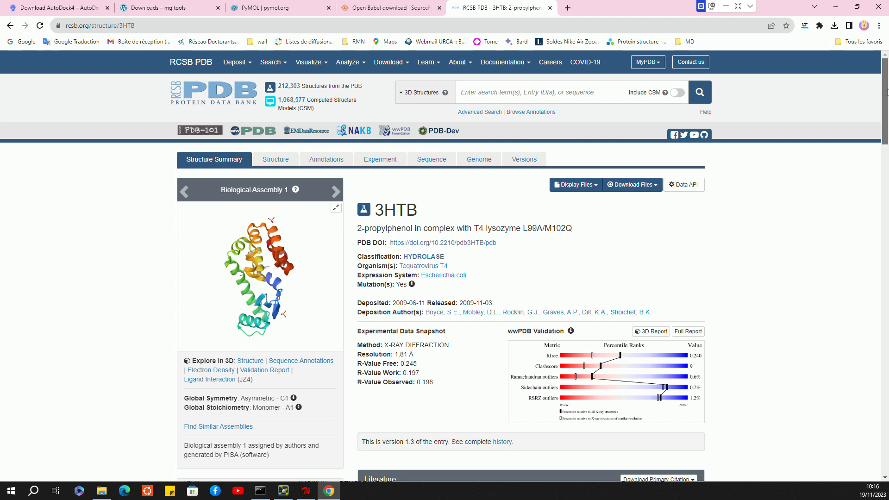
left_click_drag(887, 92, 887, 316)
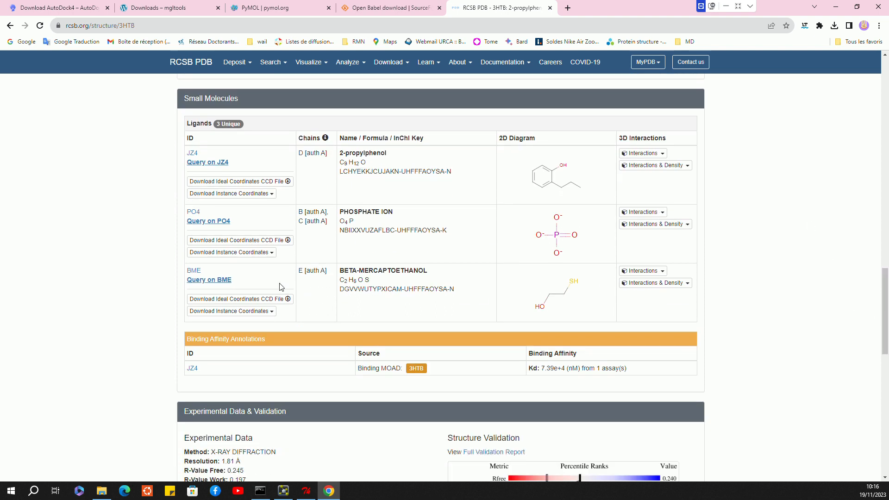
left_click(191, 154)
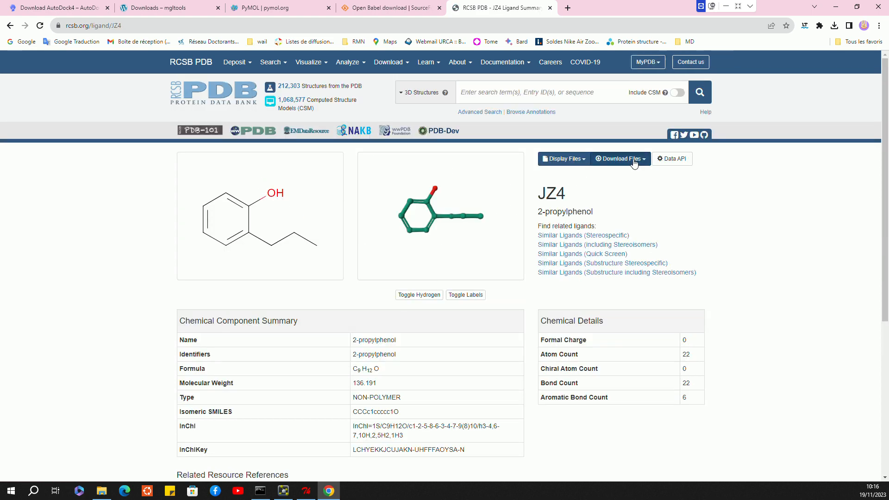
Step: Open the file download options on the JZ4 ligand summary page
left_click(635, 160)
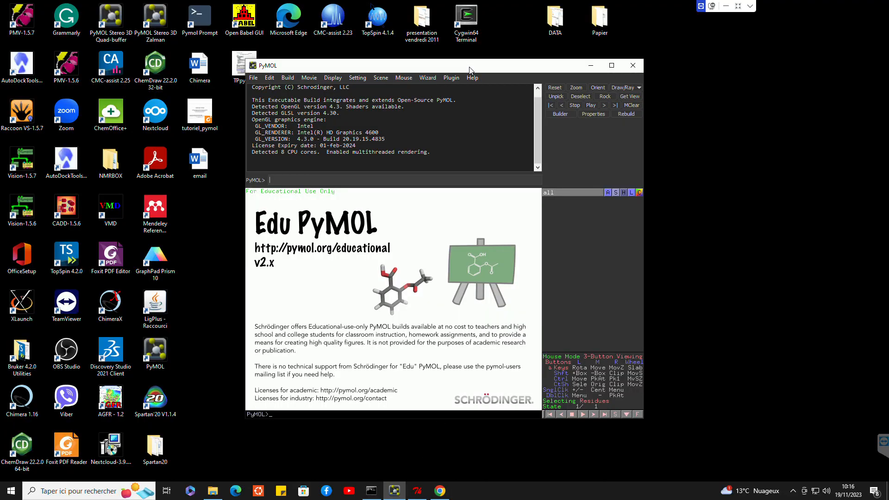
Step: Switch to PyMOL, open the job folder, and arrange the two windows side by side on the desktop
left_click_drag(470, 70, 724, 90)
double_click(434, 214)
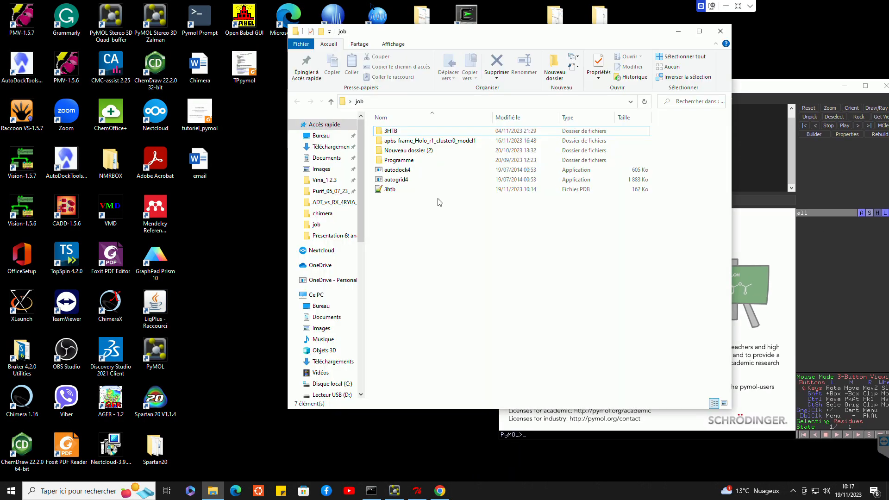
left_click_drag(526, 31, 291, 62)
left_click_drag(568, 90, 569, 66)
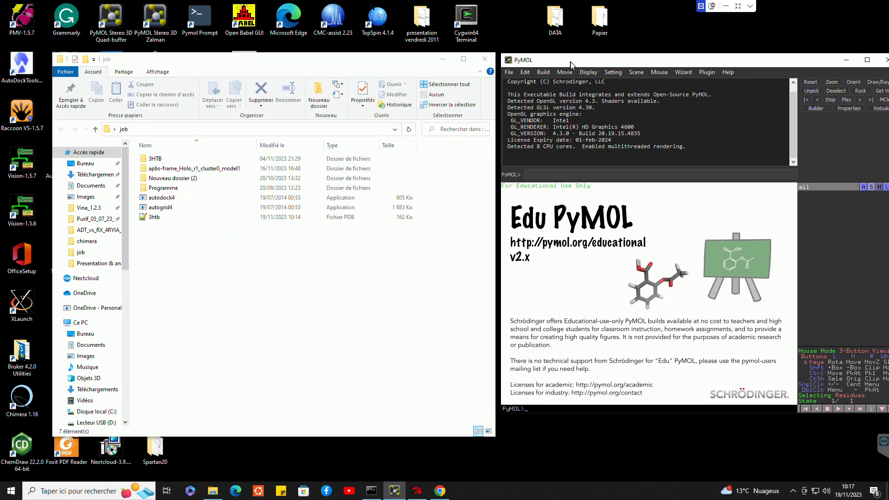
Step: Open the 3htb file in Notepad++, examine its header, remarks, ATOM coordinates and HETATM water records, and close it
left_click(154, 217)
double_click(155, 218)
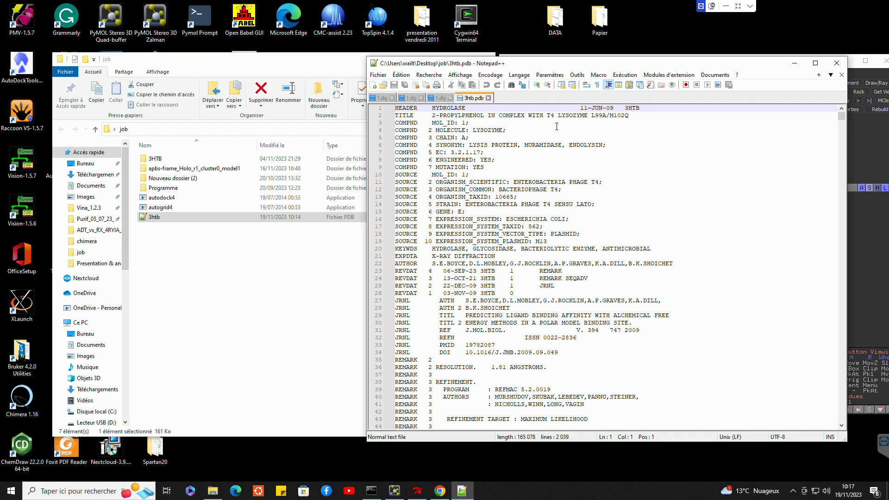
scroll(470, 189, "down", 11)
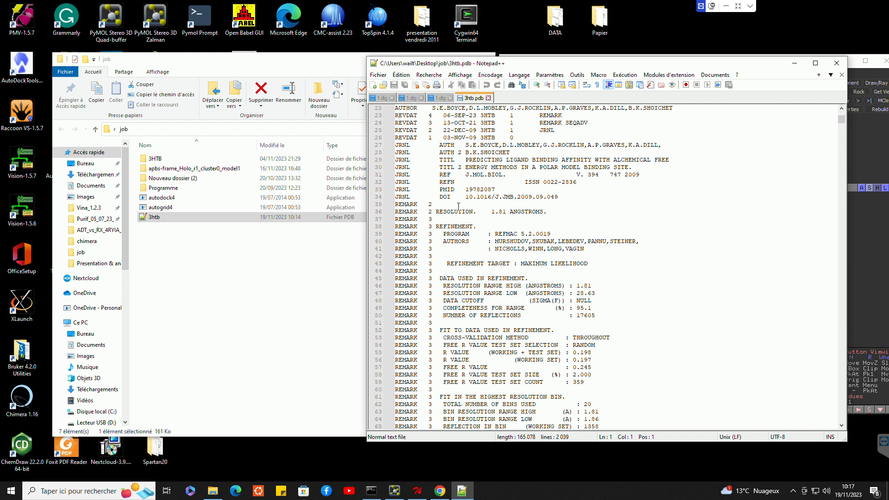
scroll(457, 210, "down", 20)
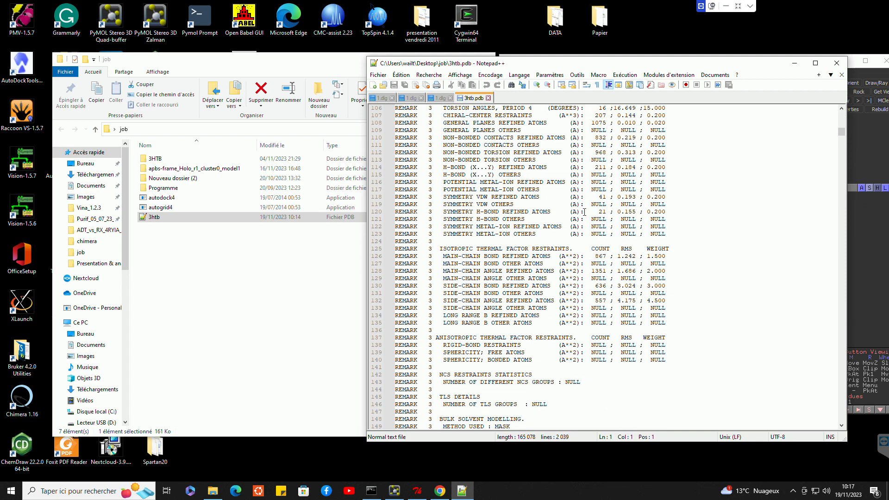
scroll(506, 278, "down", 19)
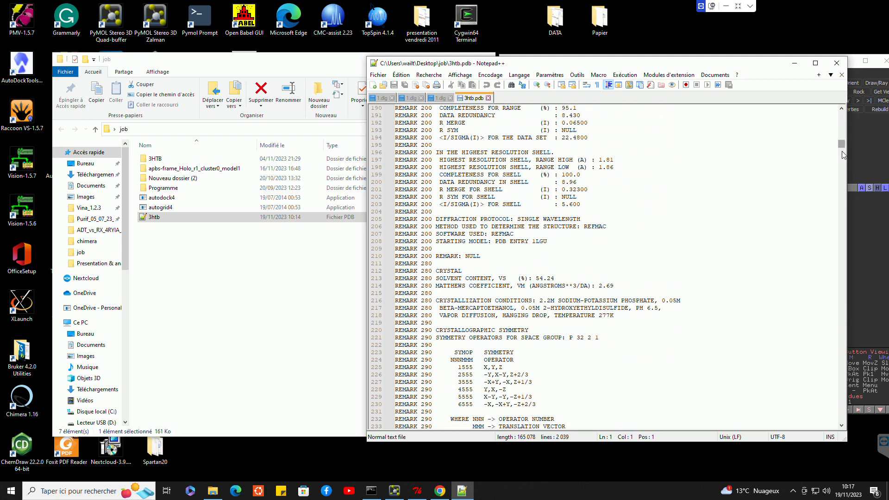
left_click_drag(842, 144, 844, 188)
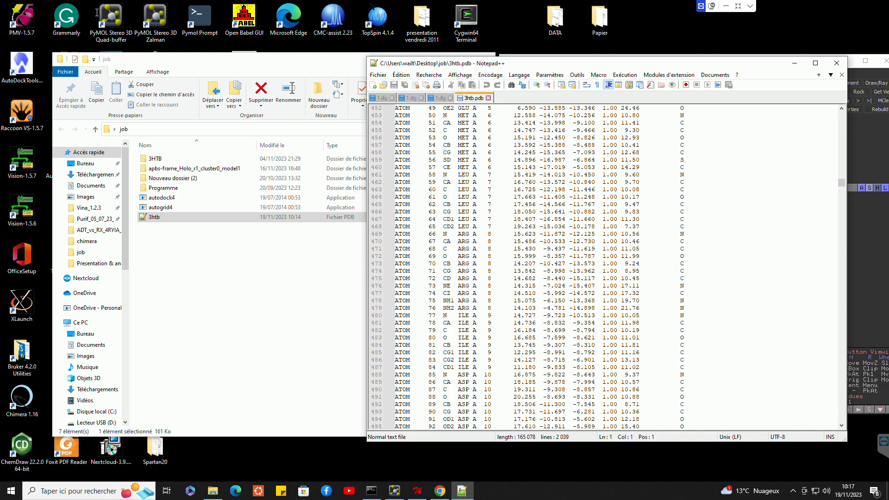
left_click_drag(841, 183, 831, 417)
left_click_drag(841, 183, 838, 417)
scroll(405, 236, "up", 8)
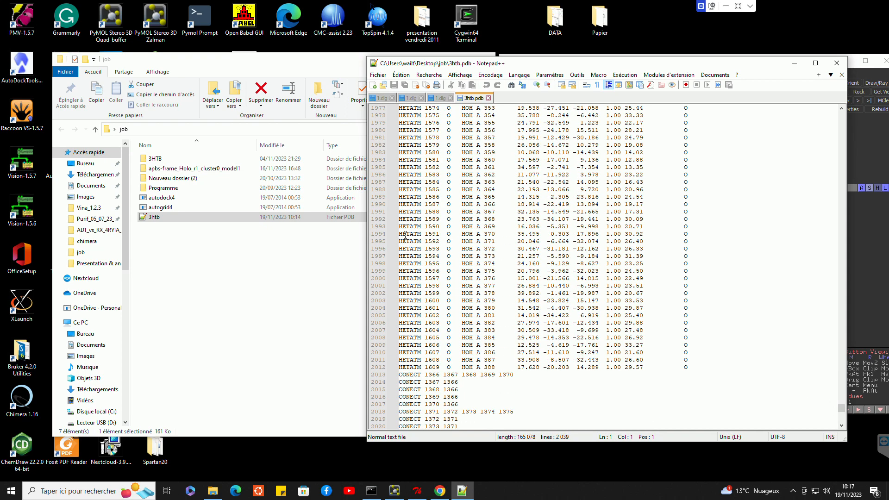
scroll(404, 236, "up", 11)
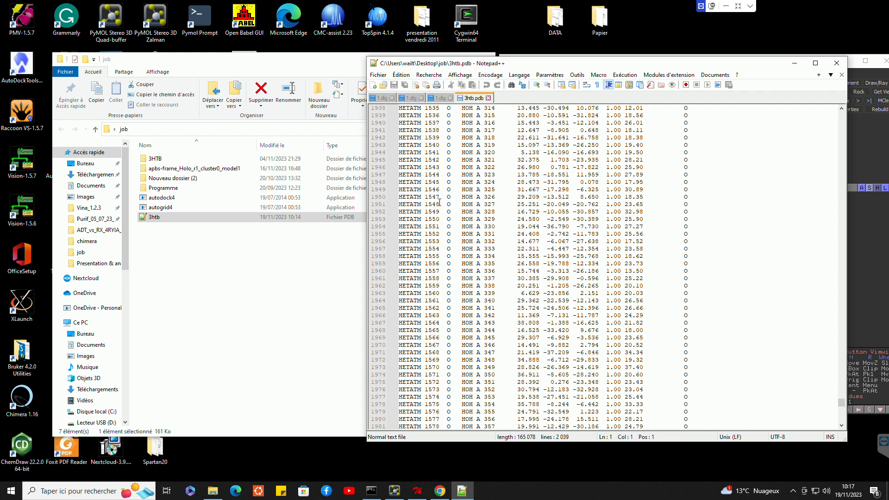
scroll(457, 240, "down", 6)
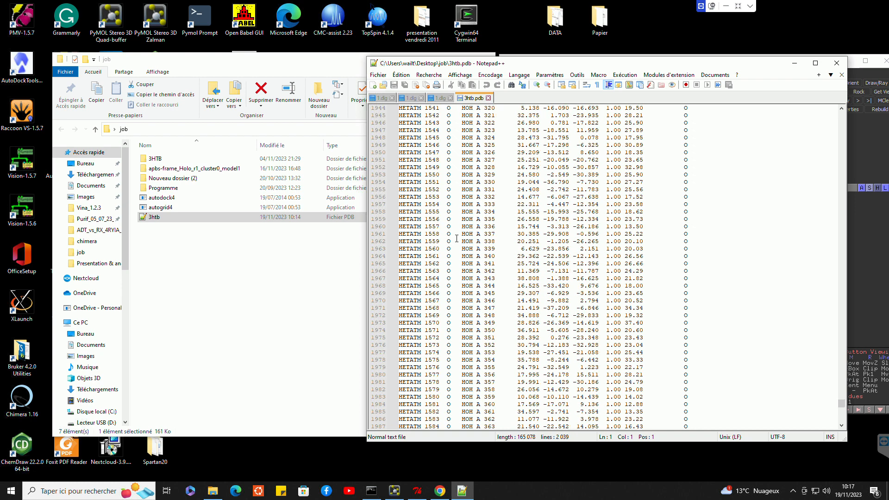
scroll(456, 239, "down", 3)
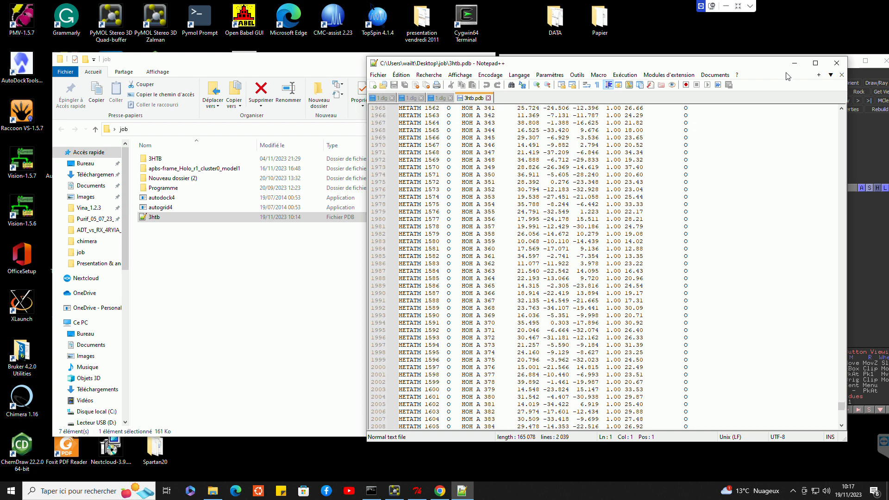
left_click(836, 63)
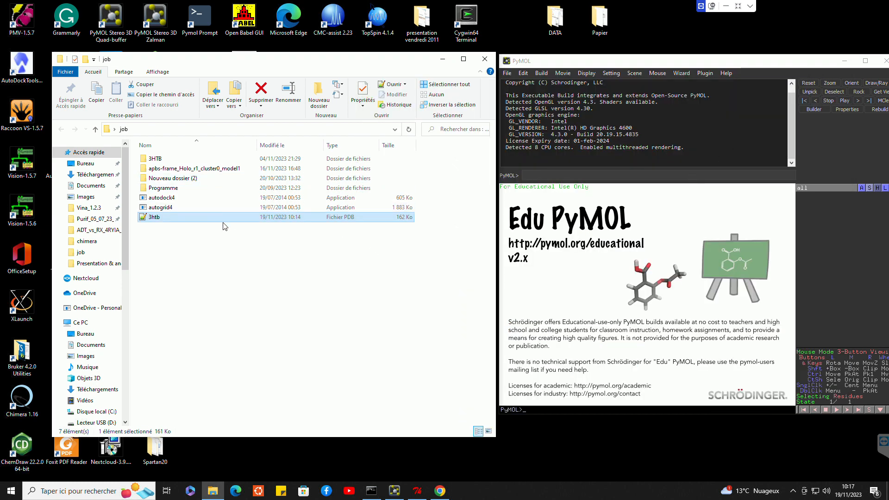
Step: Load the 3htb file from the job folder into PyMOL and maximize the PyMOL window
left_click_drag(224, 218, 851, 261)
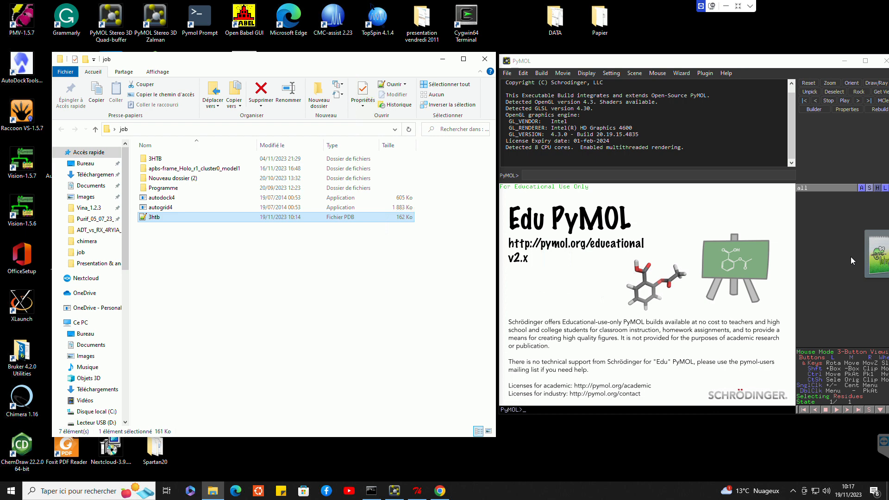
left_click_drag(851, 257, 851, 257)
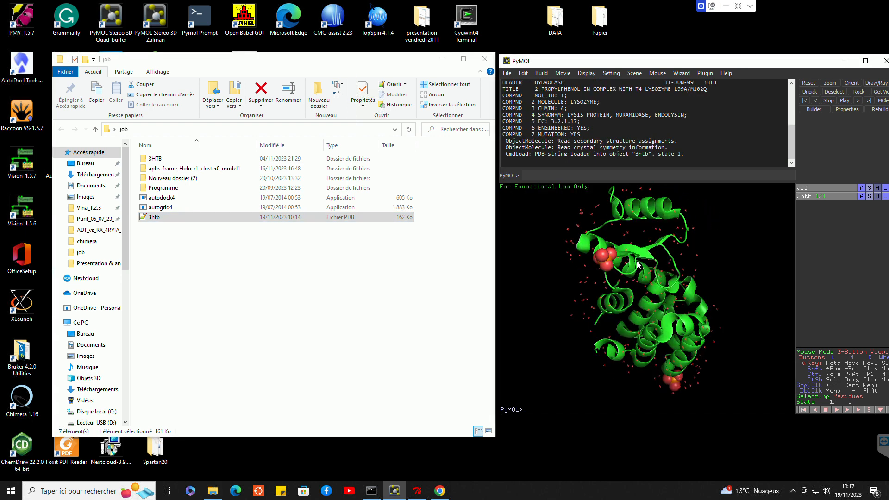
left_click_drag(638, 265, 713, 180)
left_click(865, 60)
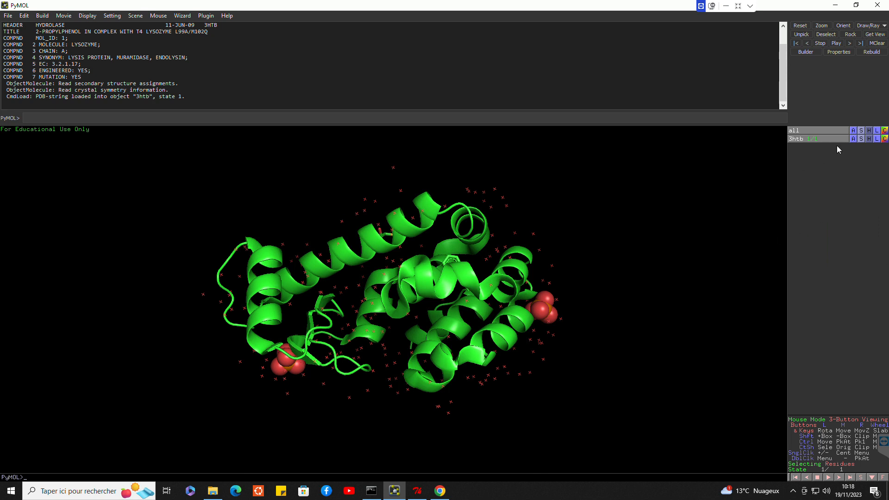
Step: Remove the waters from all loaded objects
left_click(853, 131)
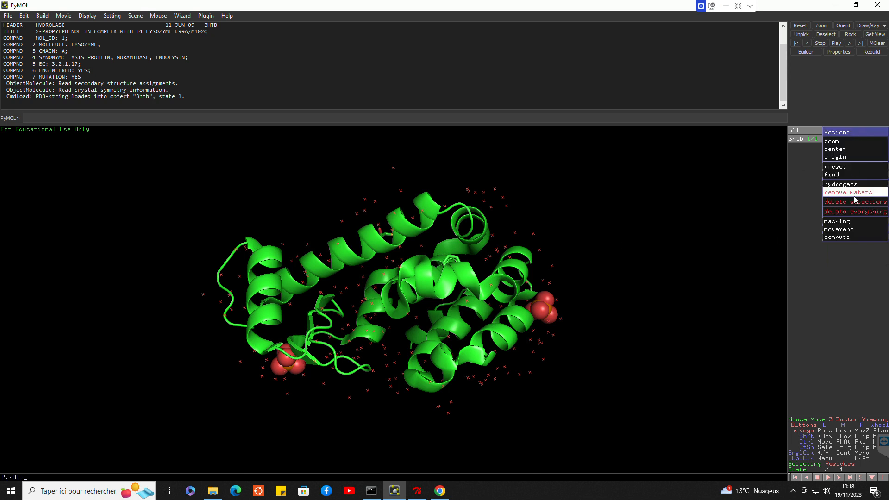
left_click(851, 134)
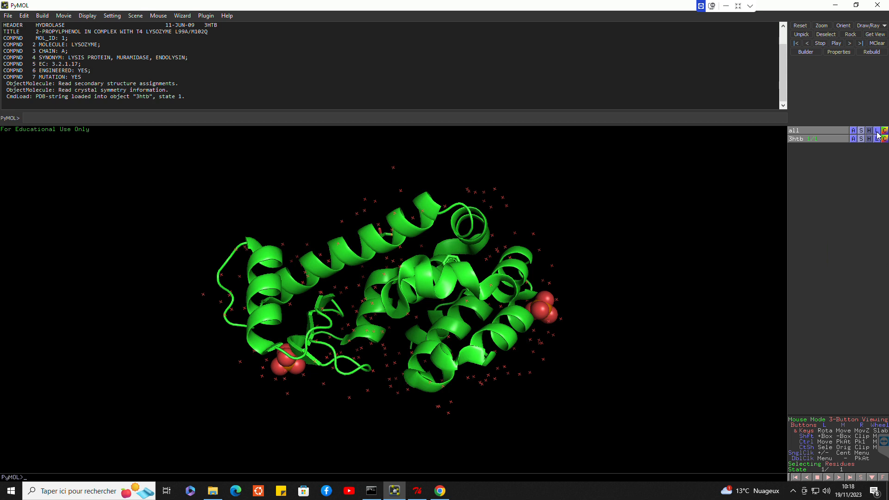
left_click(853, 131)
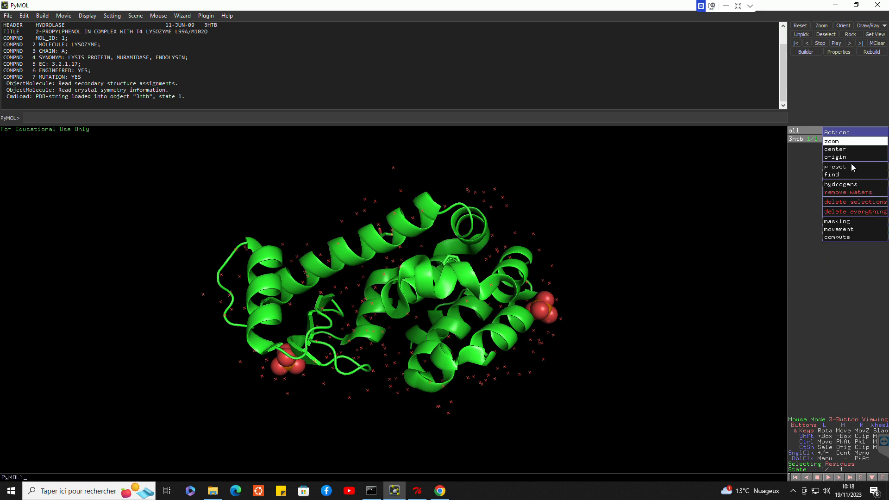
left_click(846, 193)
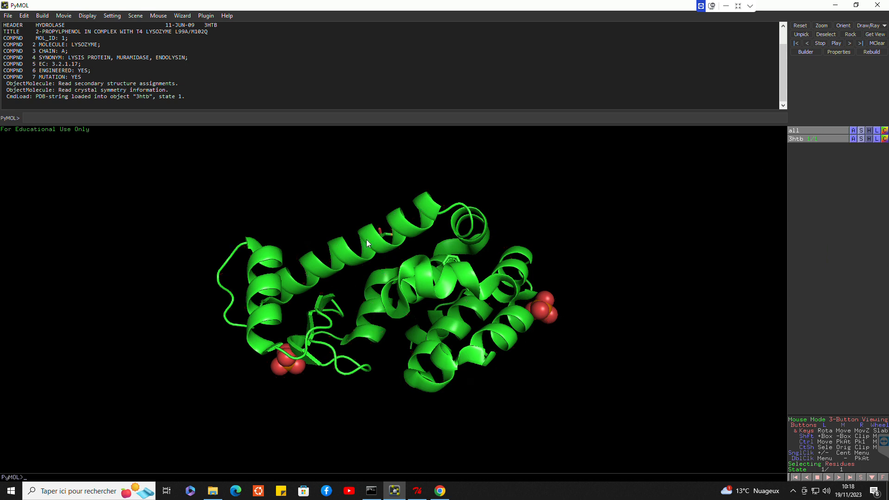
Step: Inspect the structure from other angles and turn on the sequence display
left_click_drag(366, 240, 531, 291)
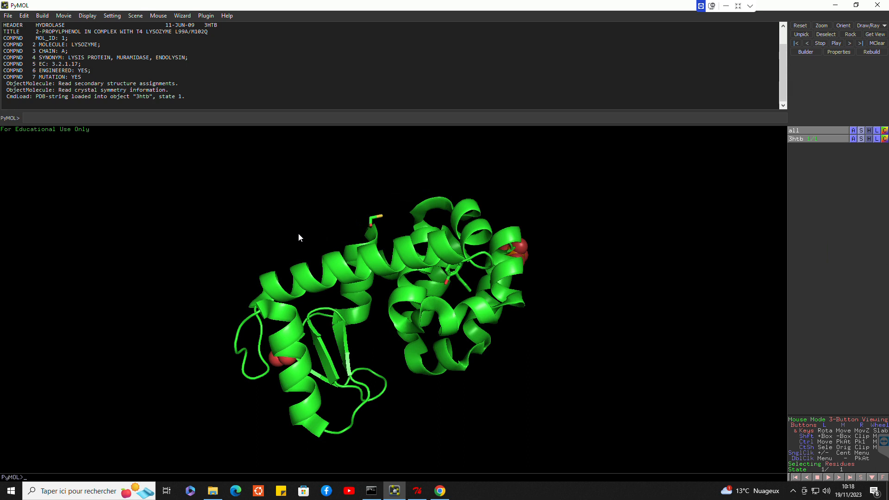
left_click_drag(301, 238, 336, 241)
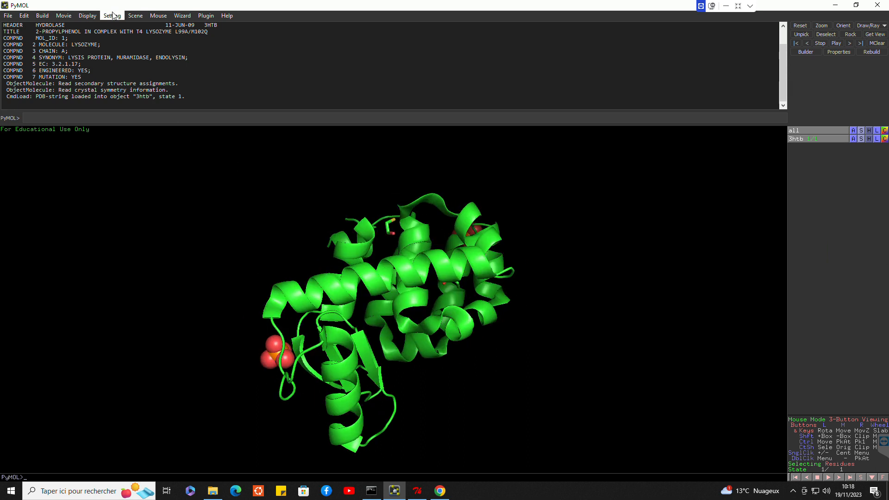
left_click(88, 17)
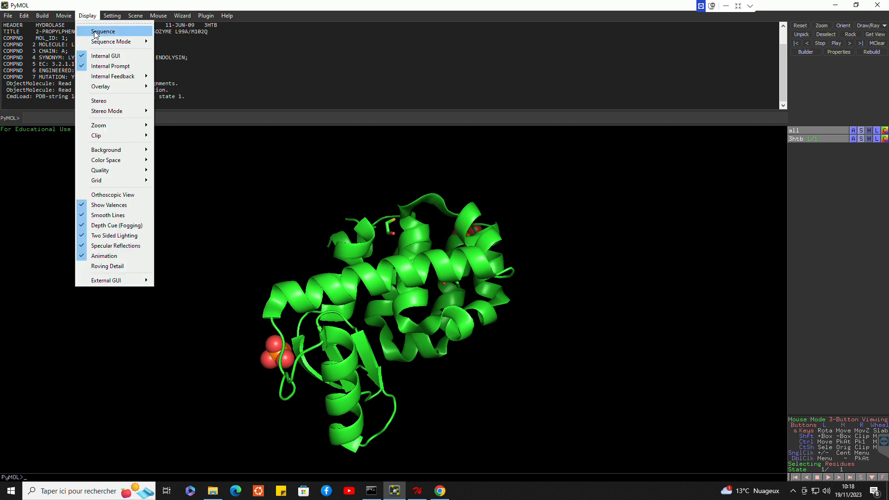
left_click(102, 32)
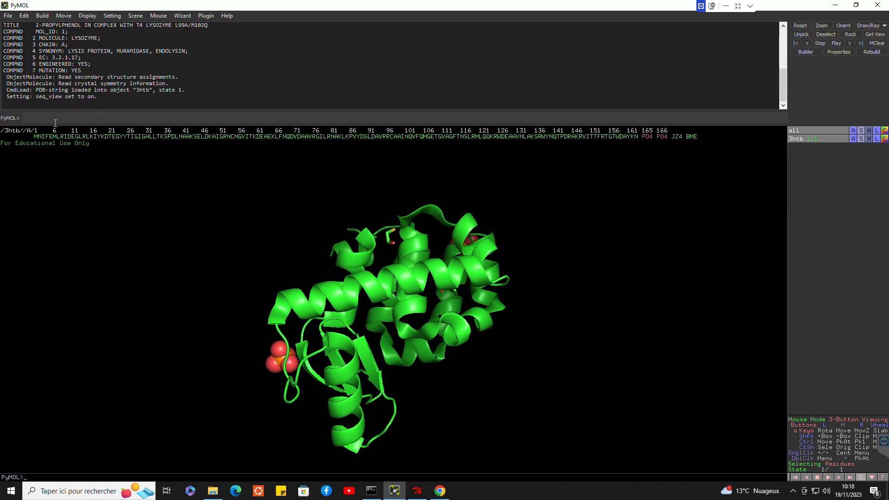
Step: Select both PO4 residues and BME in the sequence and remove them from the structure
left_click(677, 137)
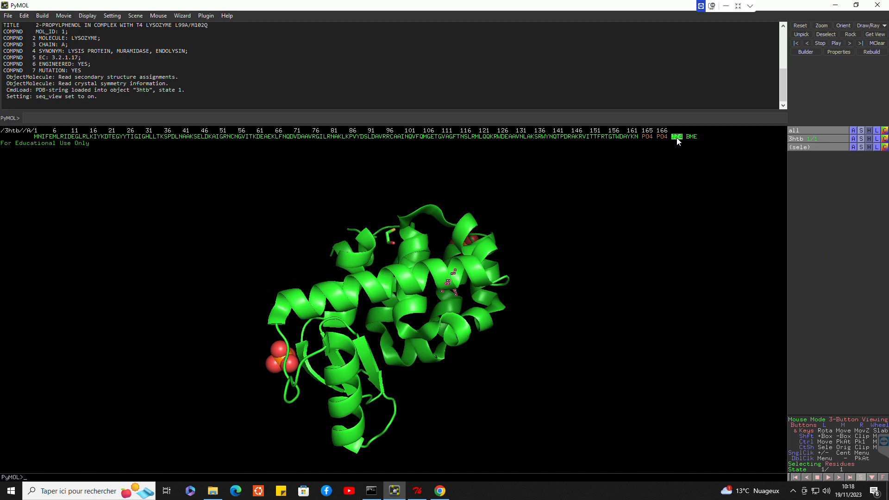
left_click(647, 137)
left_click(664, 137)
left_click(671, 177)
left_click(646, 137)
left_click(691, 137)
right_click(662, 137)
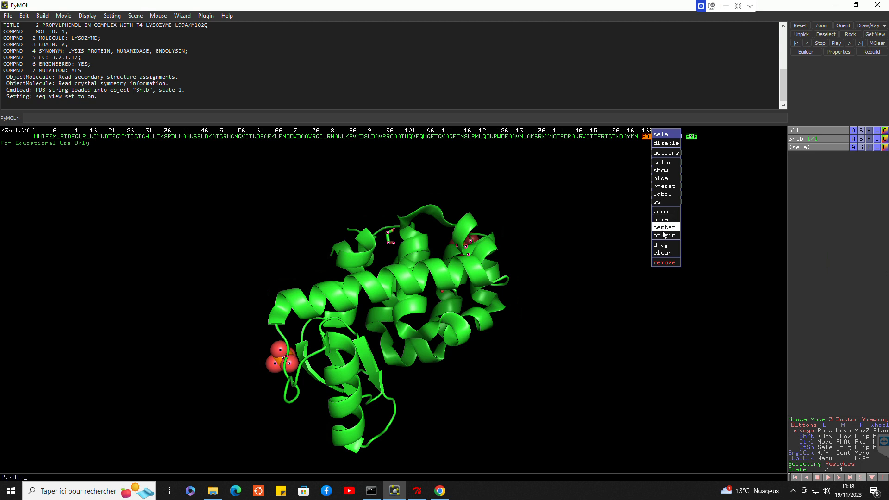
left_click(663, 262)
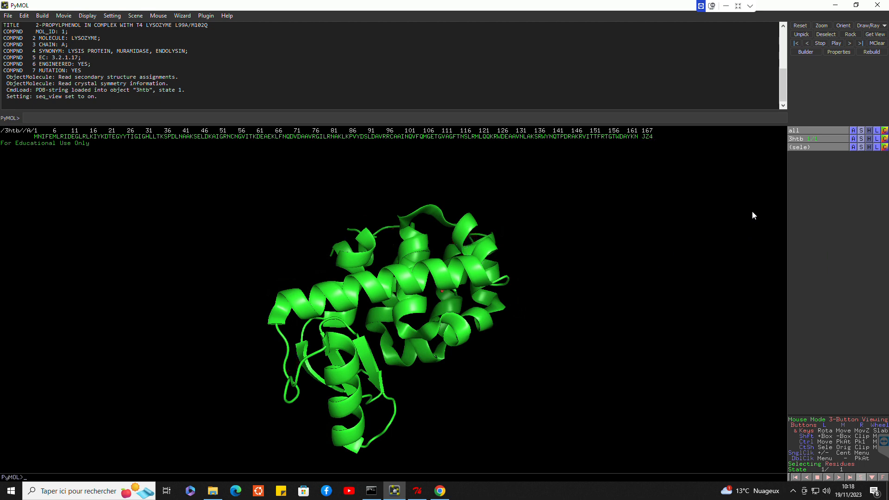
Step: Remove the JZ4 ligand's atoms from the structure and toggle the 3htb object's display off and on
left_click_drag(395, 284, 443, 295)
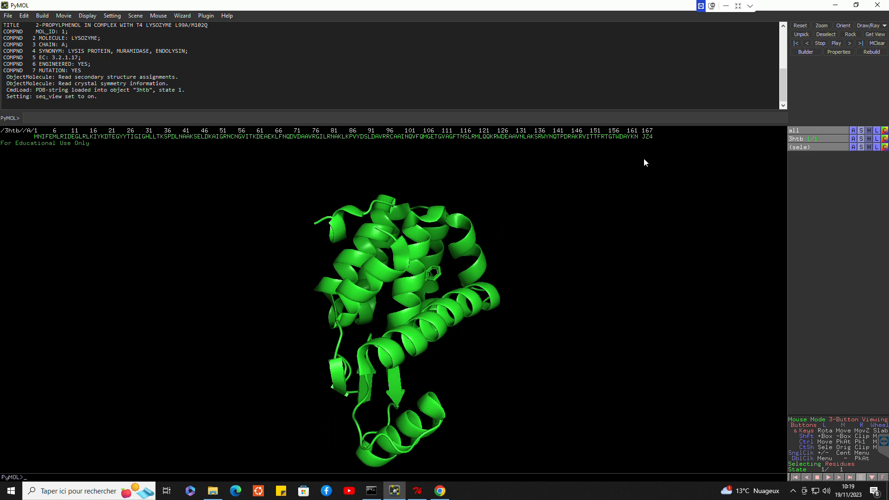
left_click(647, 137)
right_click(648, 138)
left_click(632, 154)
right_click(648, 138)
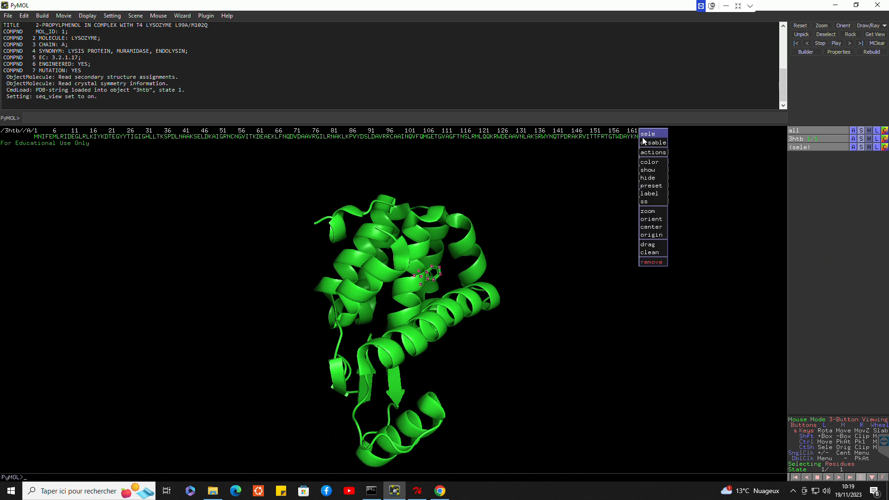
left_click(629, 157)
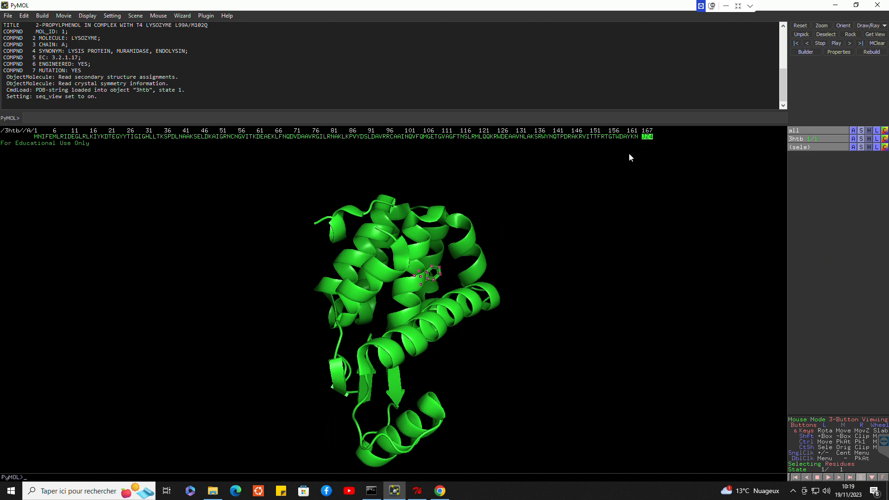
left_click(629, 158)
left_click(650, 137)
right_click(648, 138)
left_click(739, 164)
left_click(853, 148)
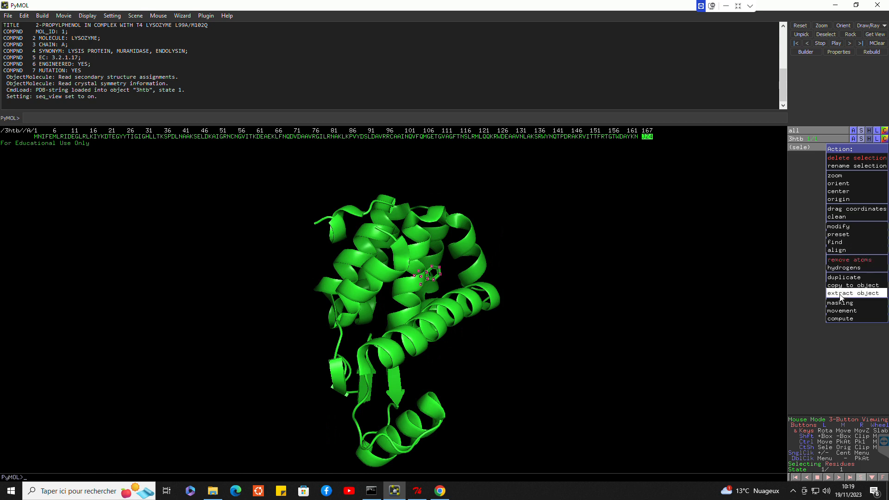
left_click(843, 259)
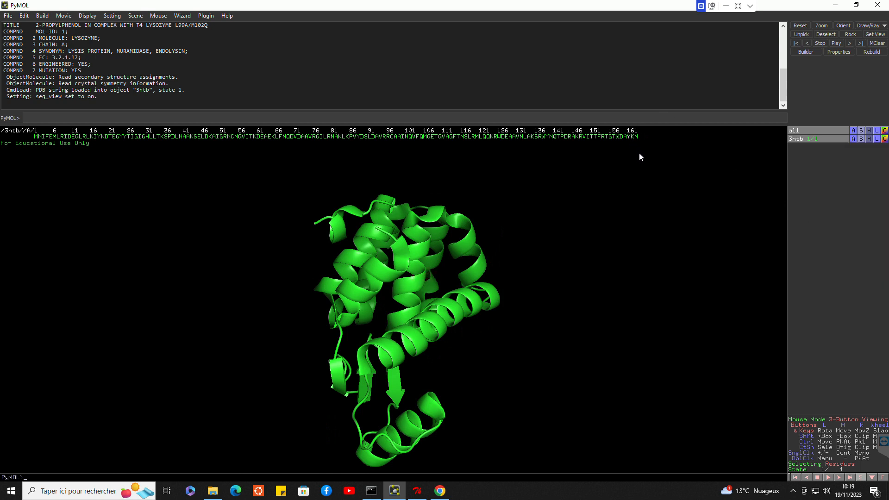
left_click(806, 139)
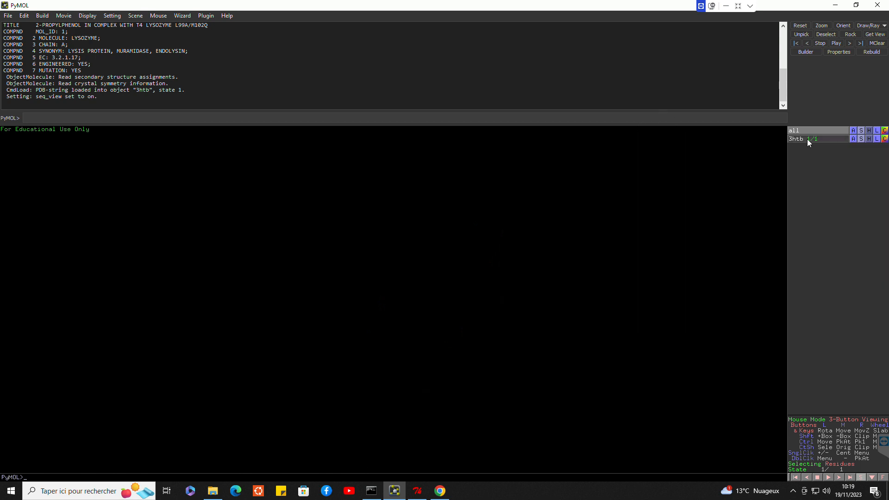
left_click(806, 139)
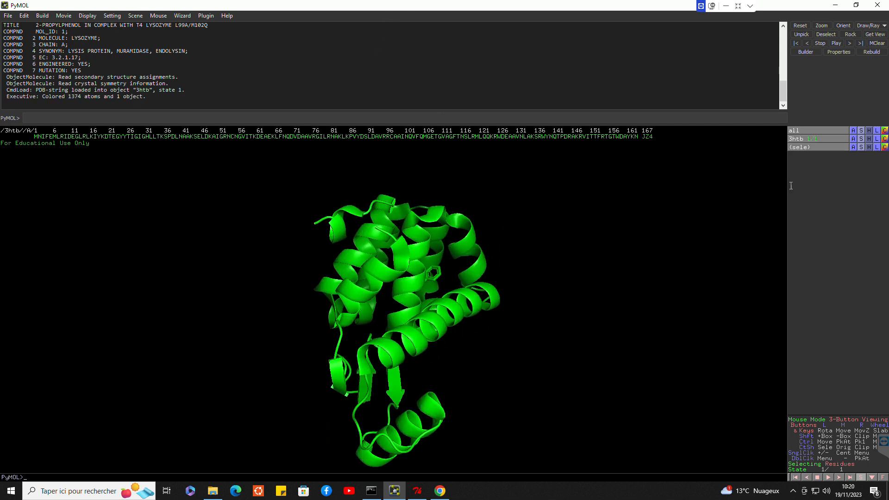
Step: Select the JZ4 residue in the sequence and extract it from 3htb into a separate object
left_click(646, 137)
left_click(647, 138)
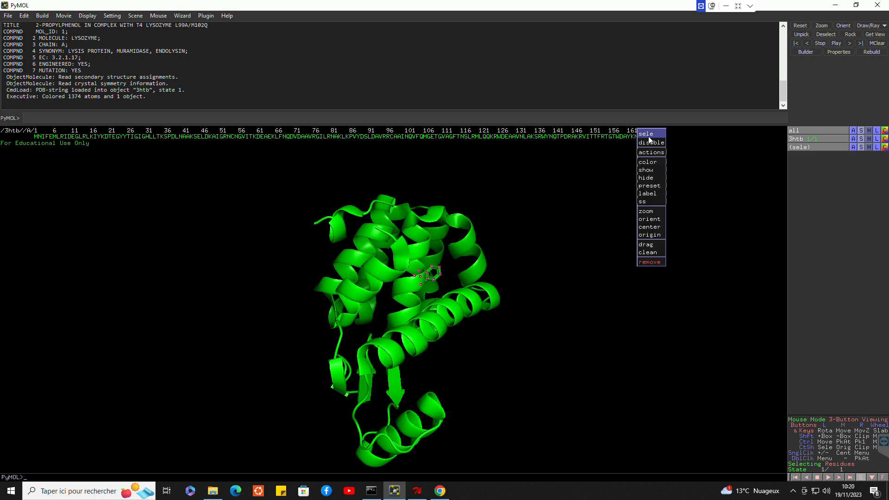
mouse_move(649, 155)
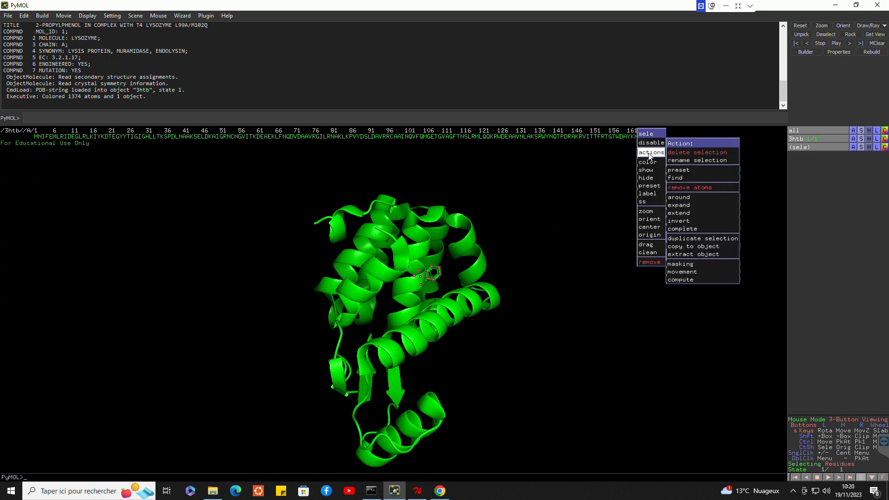
left_click(882, 170)
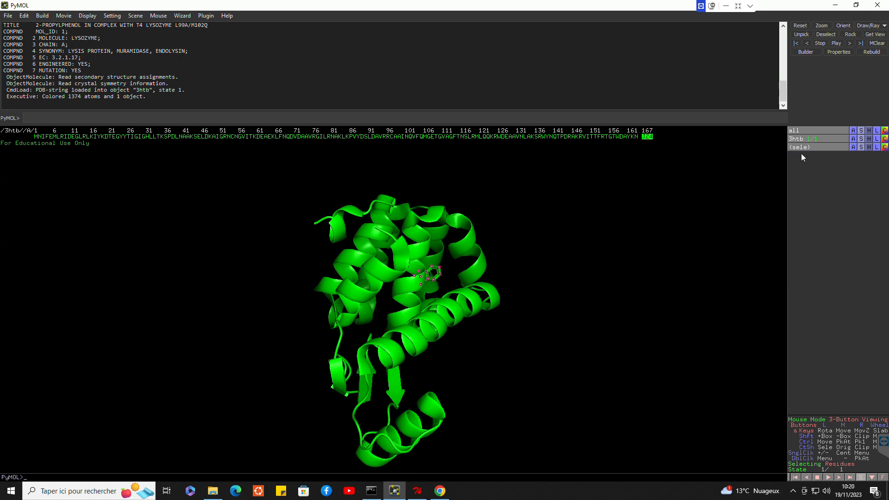
left_click(853, 147)
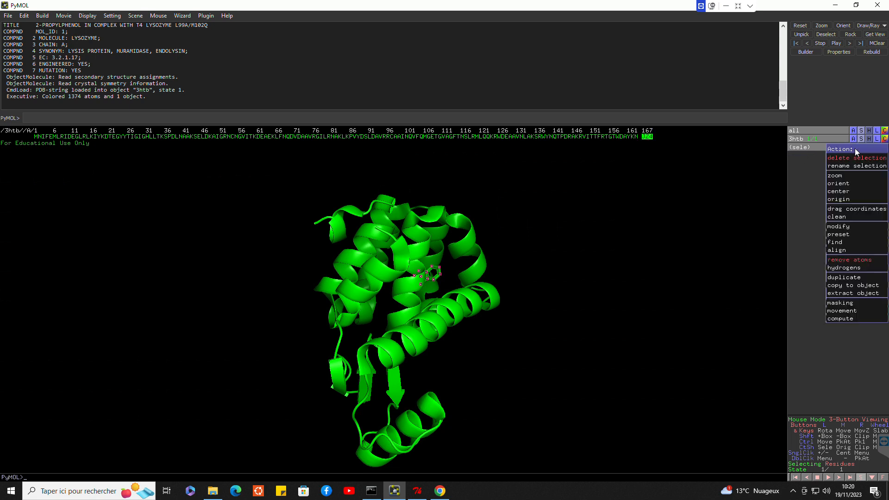
left_click(853, 293)
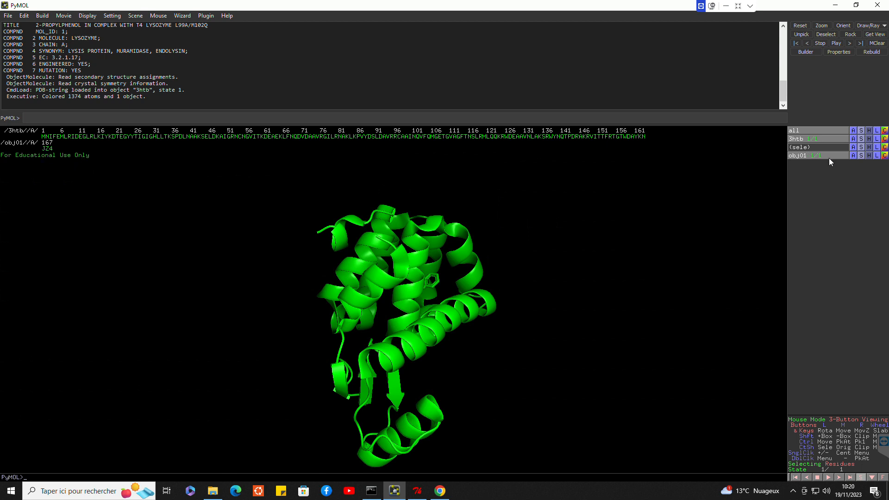
Step: Rename the extracted ligand object as JZ4
left_click(853, 156)
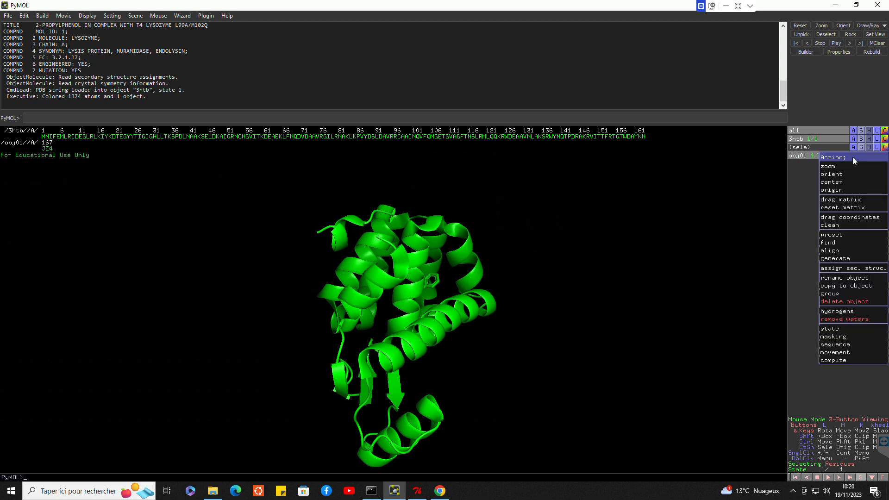
left_click(810, 169)
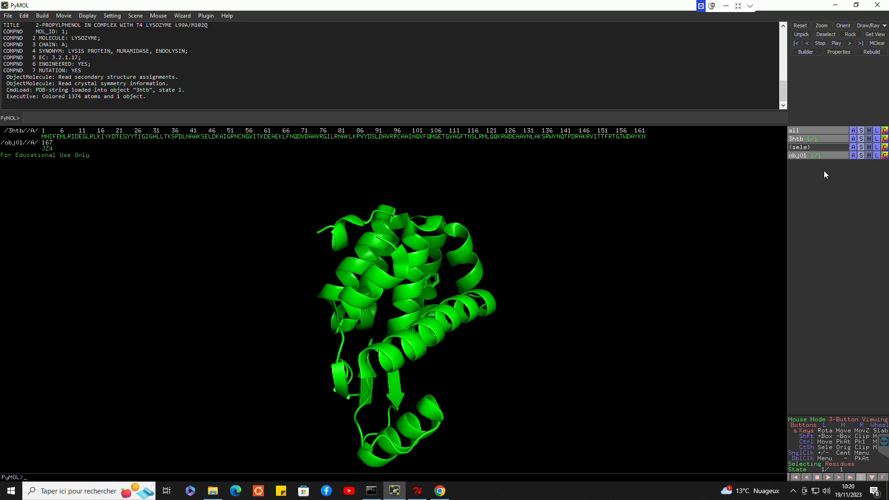
left_click(853, 156)
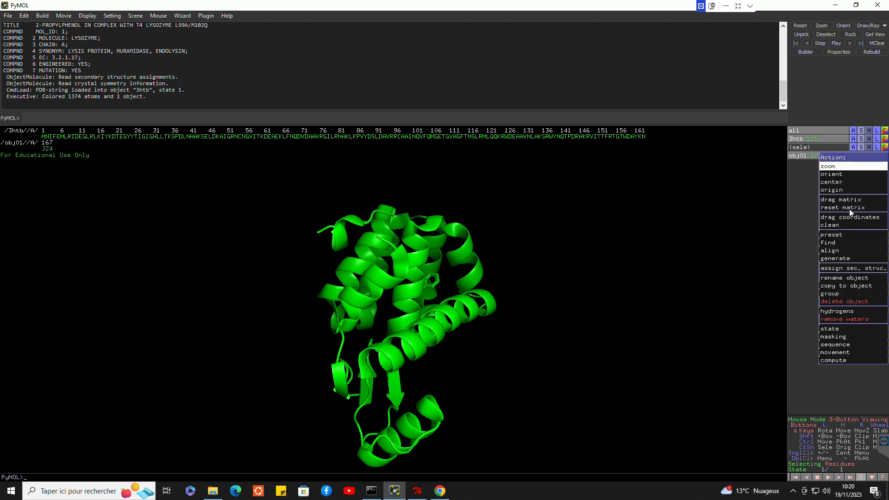
left_click(824, 279)
key("BackSpace")
key("BackSpace")
key("BackSpace")
key("BackSpace")
key("BackSpace")
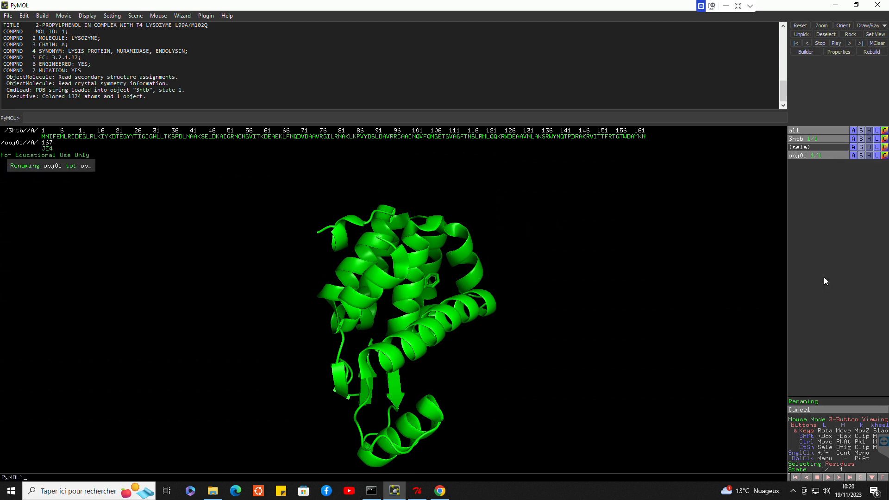
type("JZ4")
key("Return")
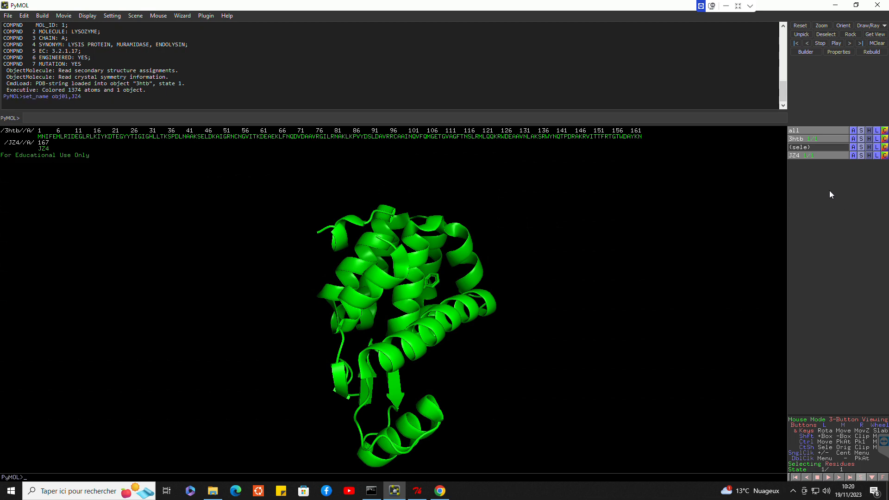
Step: Toggle the display of the JZ4 and 3htb objects to check that ligand and protein are separate
left_click_drag(515, 259, 475, 266)
left_click(819, 153)
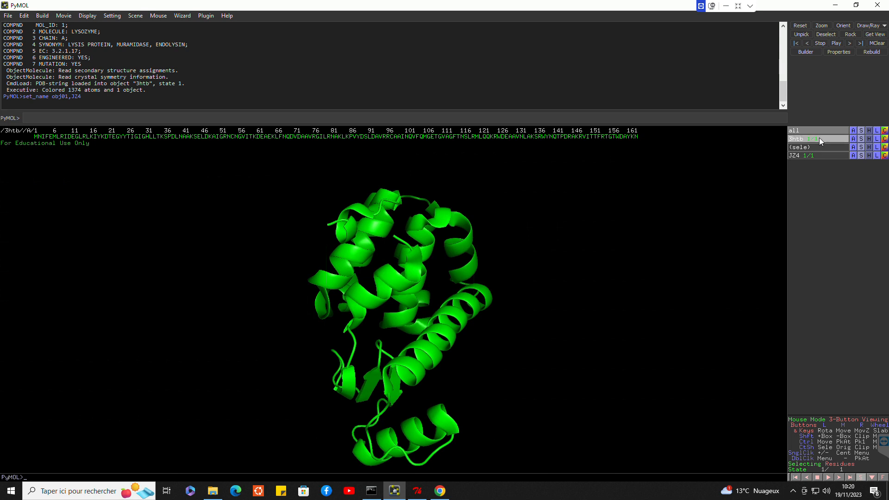
left_click(818, 138)
left_click(820, 156)
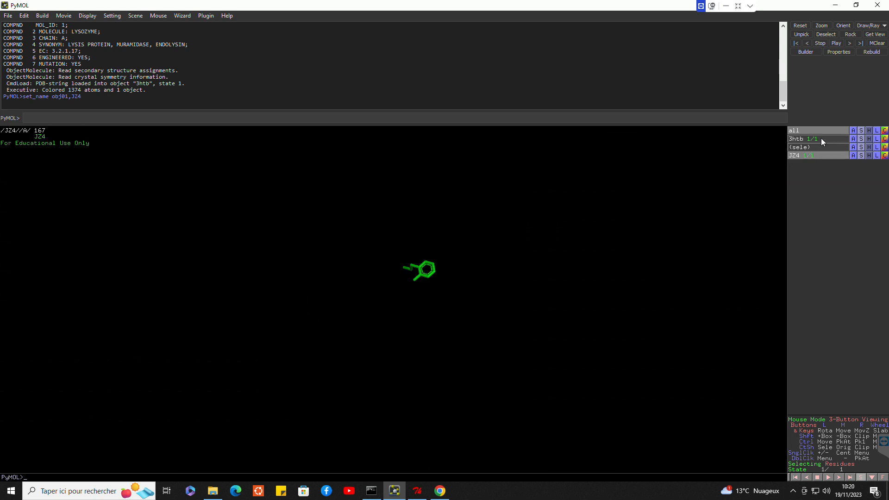
left_click(821, 138)
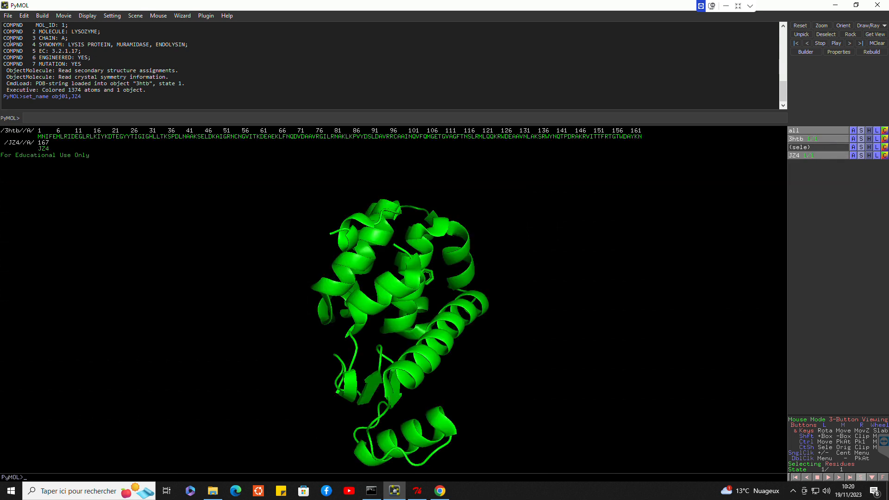
Step: Export the 3htb object as 3HTP_clean.pdb in the job folder
left_click(7, 15)
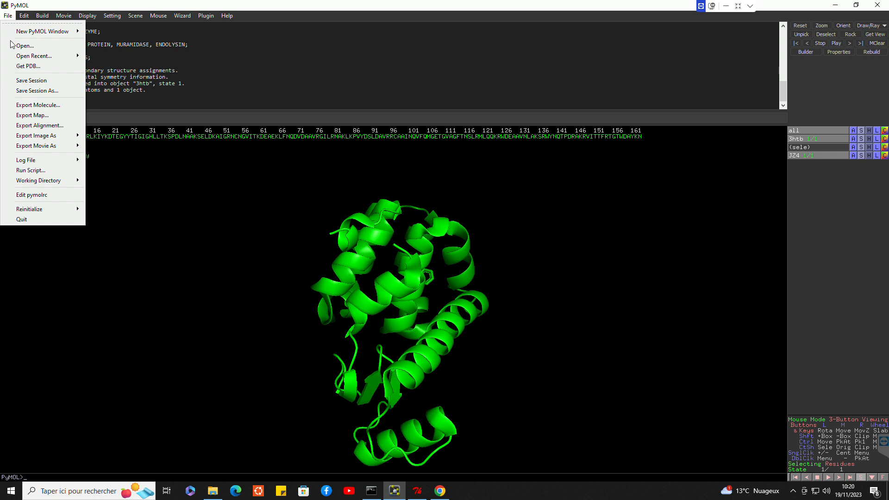
left_click(33, 106)
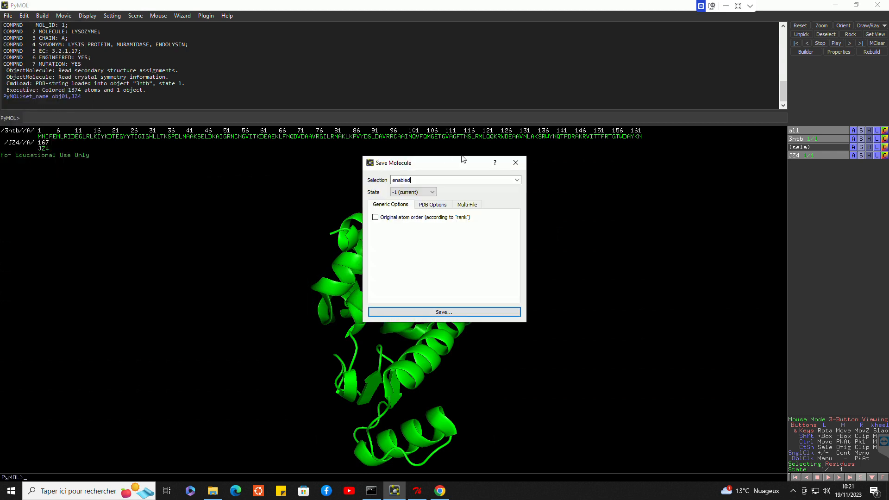
left_click(516, 180)
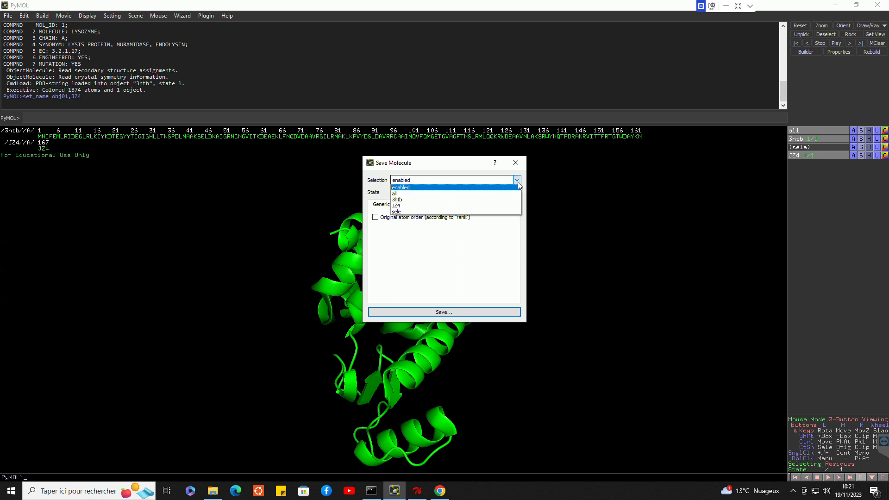
left_click(426, 203)
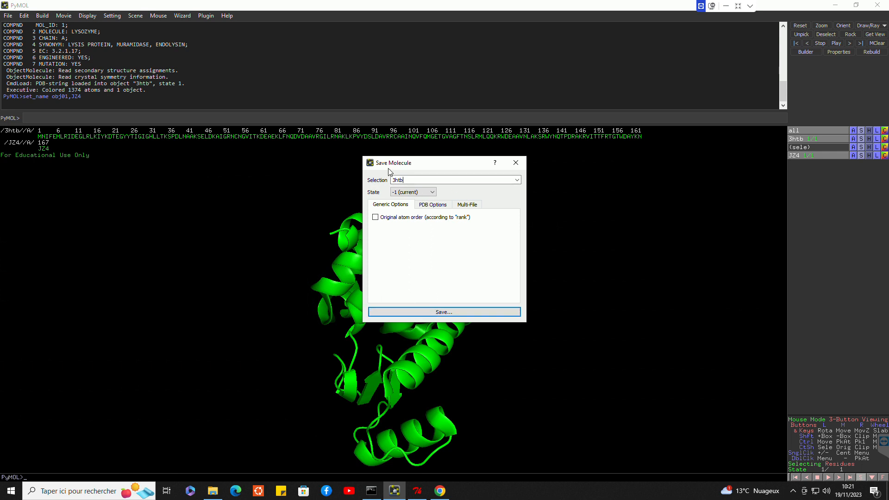
left_click(423, 309)
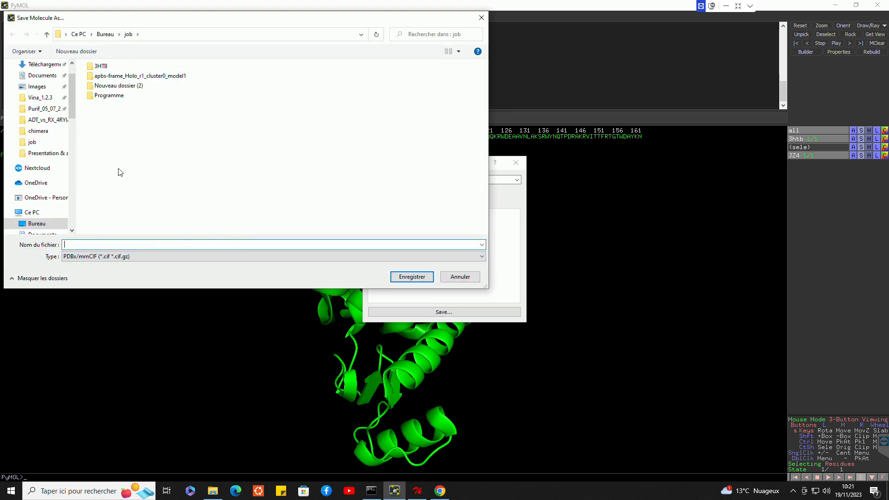
type("3")
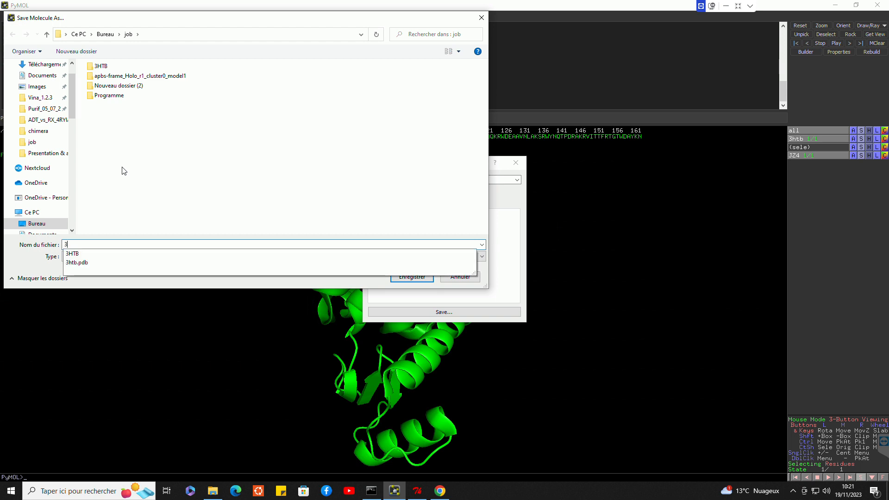
type("HTP")
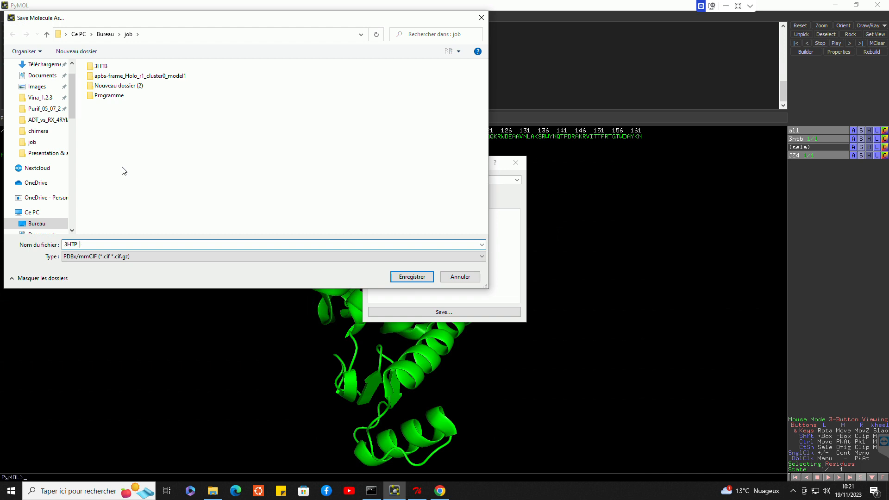
type("_clean.pdb")
key("Return")
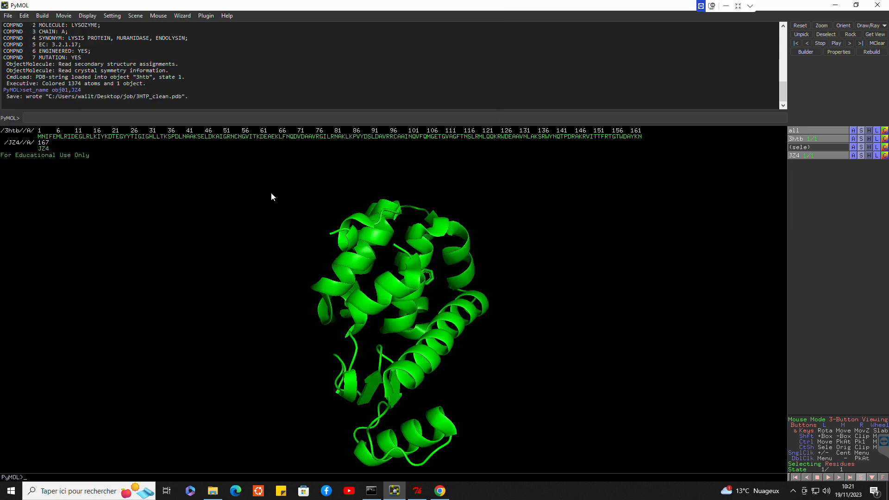
Step: Export the JZ4 object as JZ4.pdb in the job folder
left_click(8, 16)
left_click(6, 106)
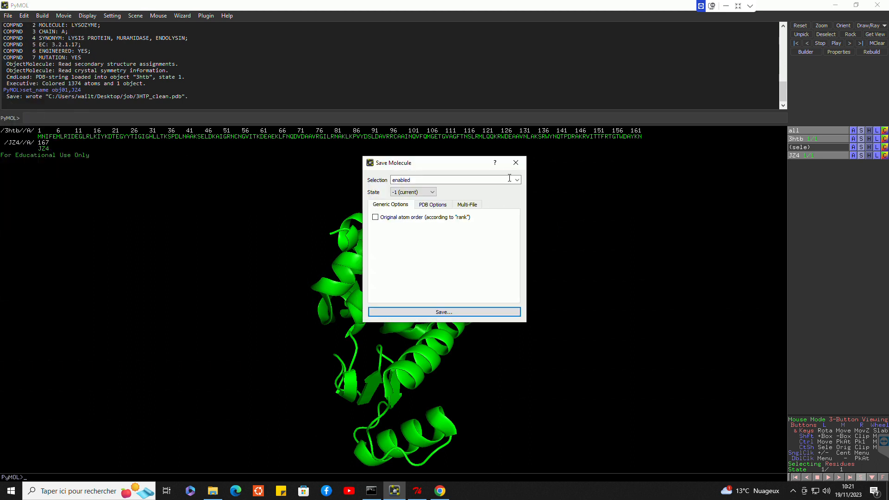
left_click(518, 182)
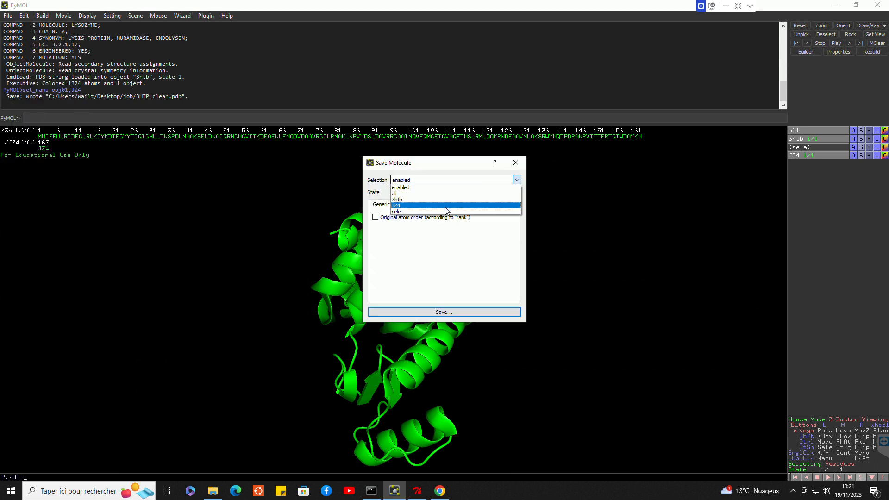
left_click(445, 206)
left_click(429, 310)
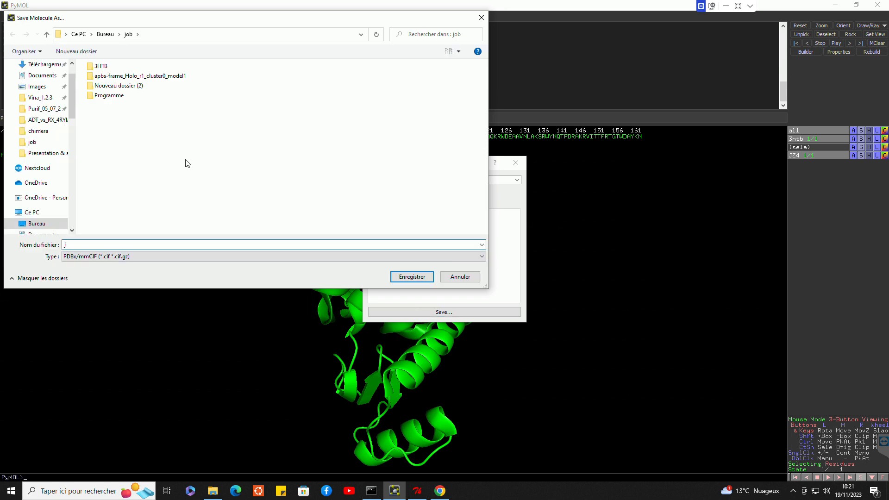
key("BackSpace")
type("JZ4.pdb")
key("Return")
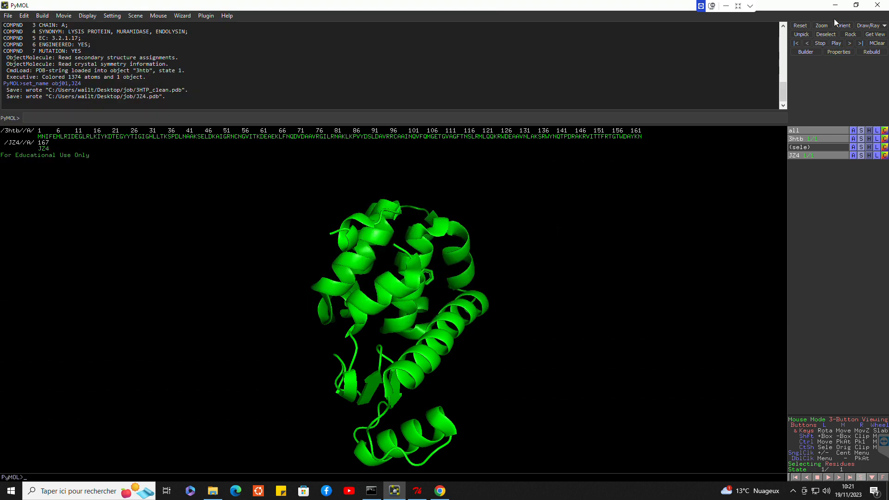
Step: Minimize PyMOL and the job folder window, launch Open Babel GUI from the desktop and move its window aside
left_click(836, 6)
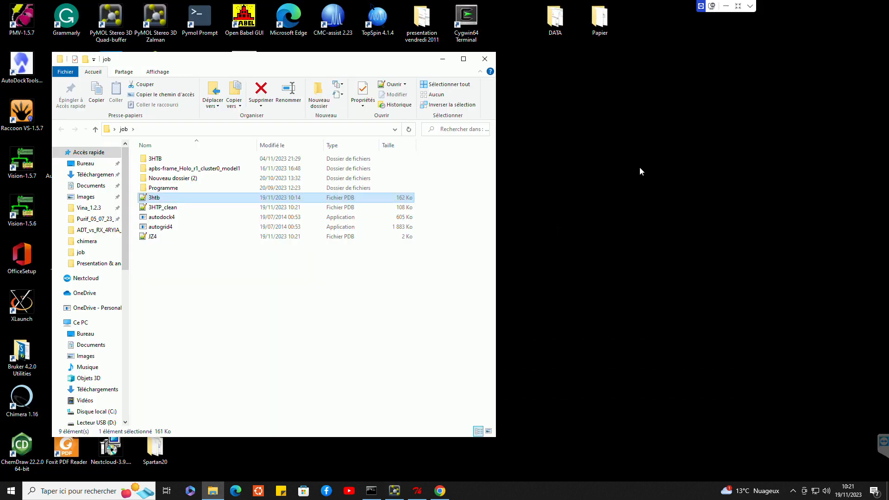
left_click_drag(403, 68, 461, 79)
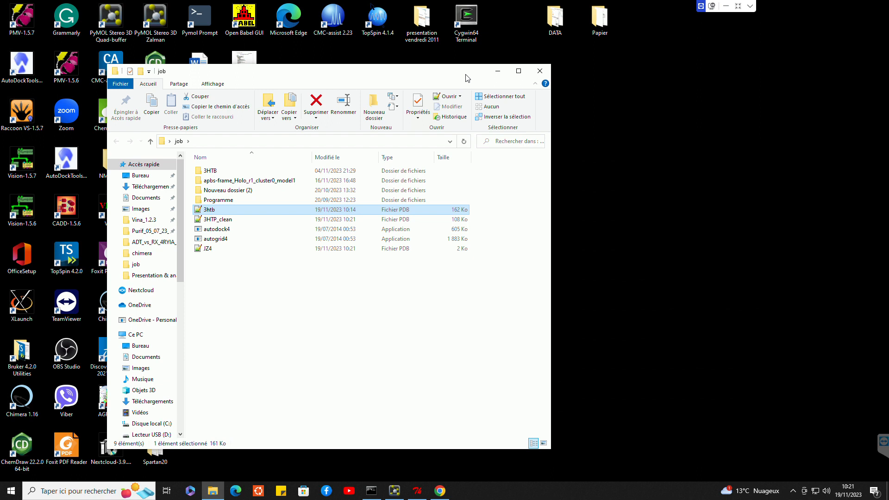
left_click(498, 71)
double_click(243, 26)
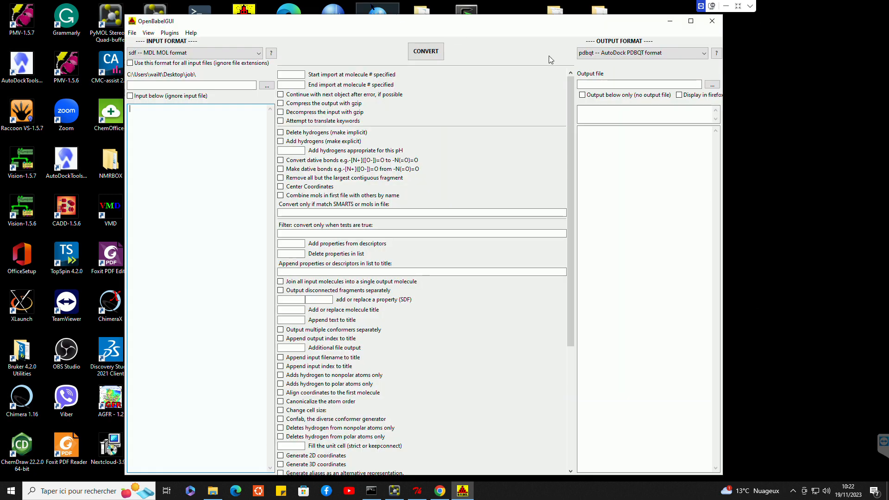
left_click_drag(554, 27, 886, 101)
left_click_drag(650, 99, 701, 75)
Step: Load JZ4.pdb from the job folder into Open Babel GUI as the input file
double_click(414, 209)
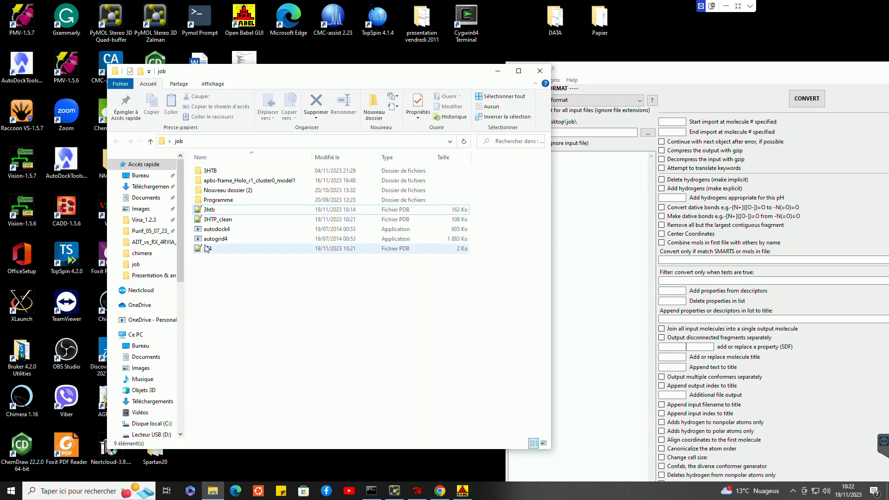
left_click_drag(208, 249, 588, 255)
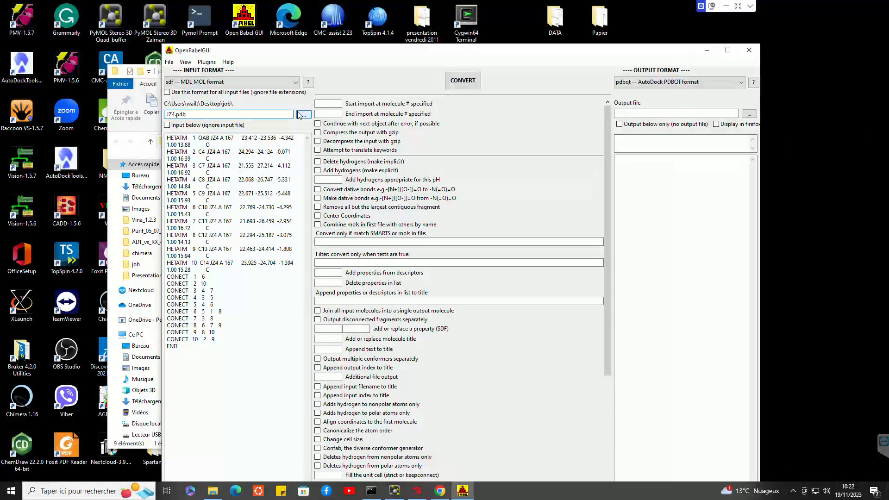
left_click(304, 115)
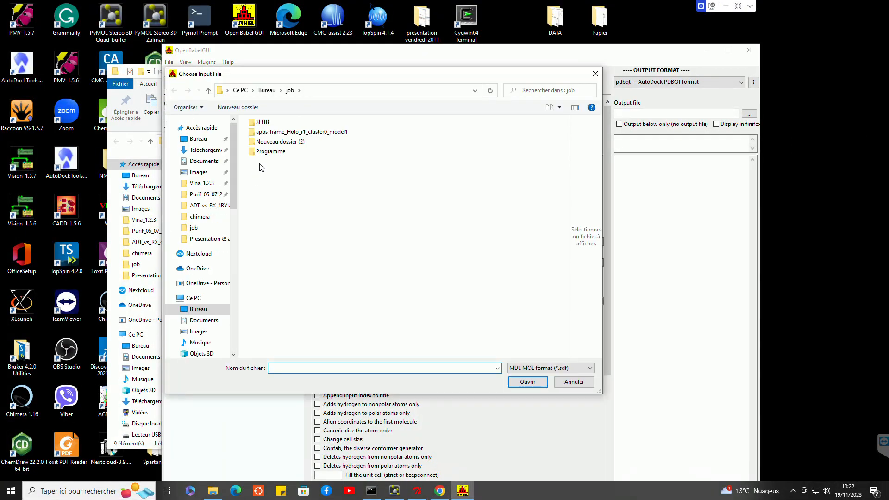
left_click(594, 74)
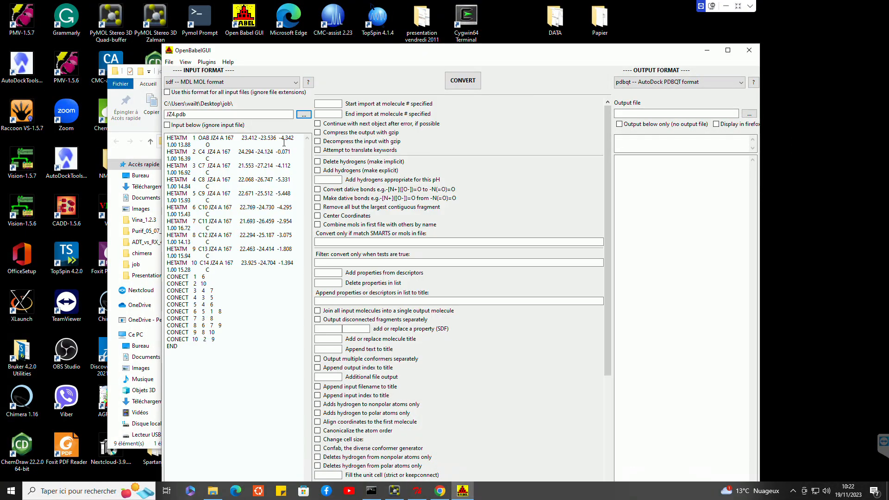
Step: Set the input format to pdb -- Protein Data Bank format
left_click(291, 83)
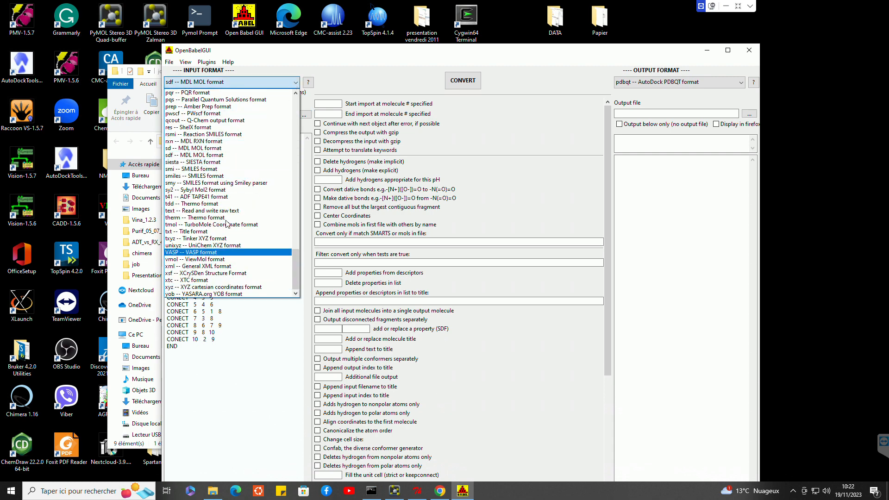
scroll(202, 176, "up", 5)
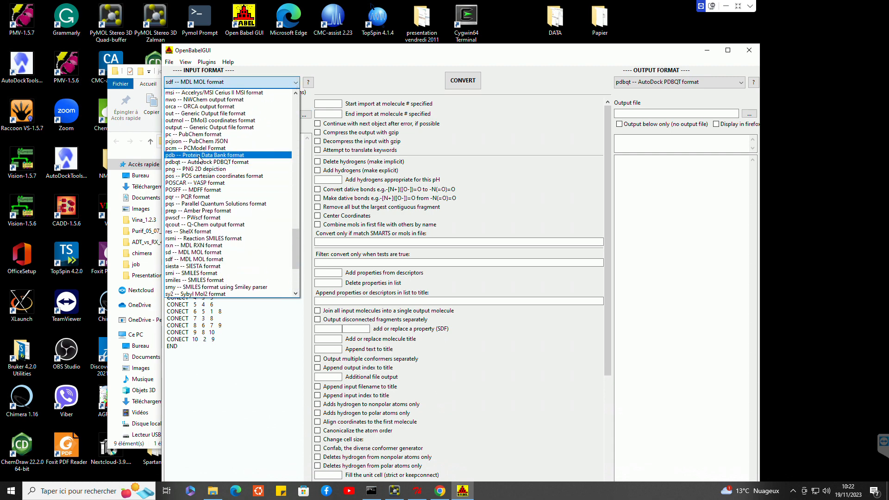
left_click(202, 156)
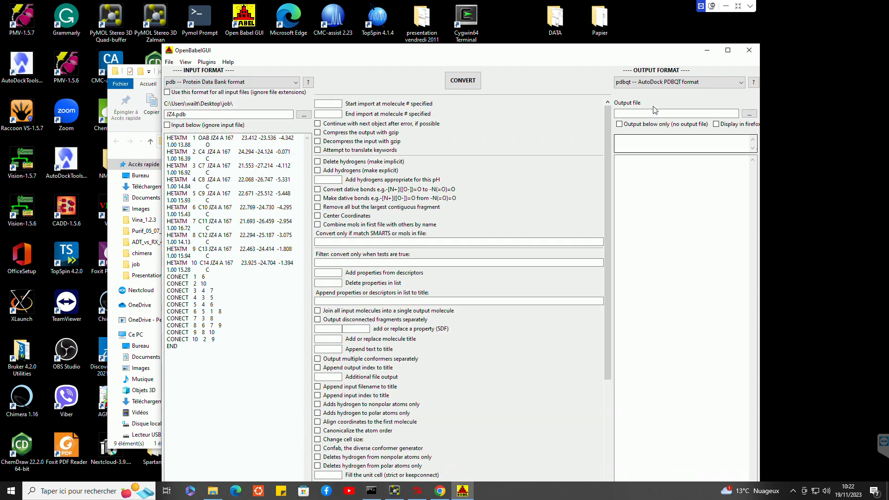
Step: Set the output format to pdbqt -- AutoDock PDBQT format, name the output JZ4.pdbqt in the job folder, and convert the ligand
left_click(694, 83)
left_click(703, 89)
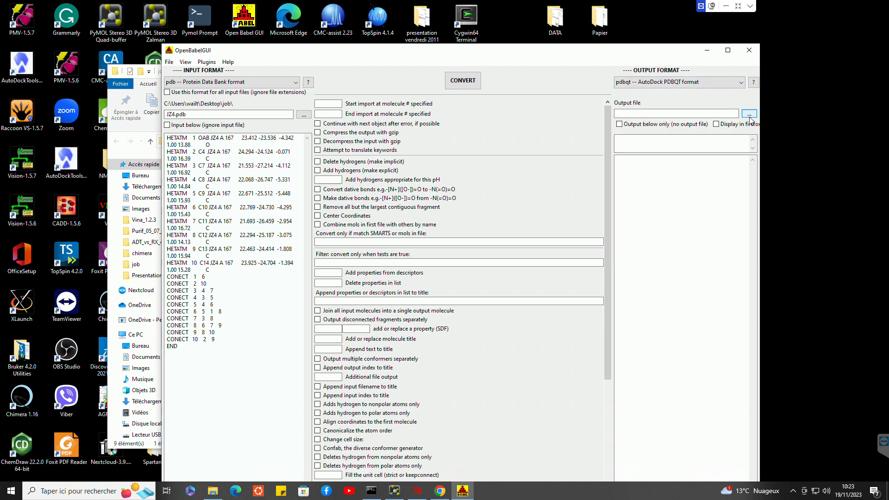
left_click(749, 114)
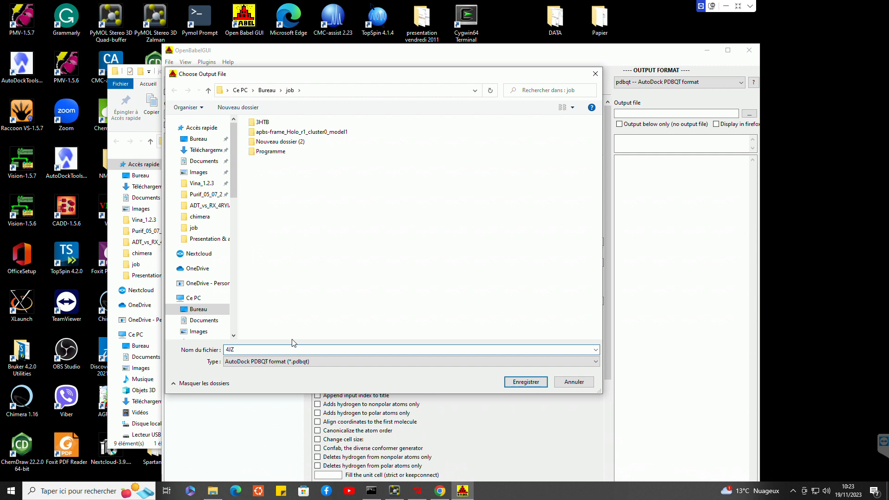
left_click(155, 68)
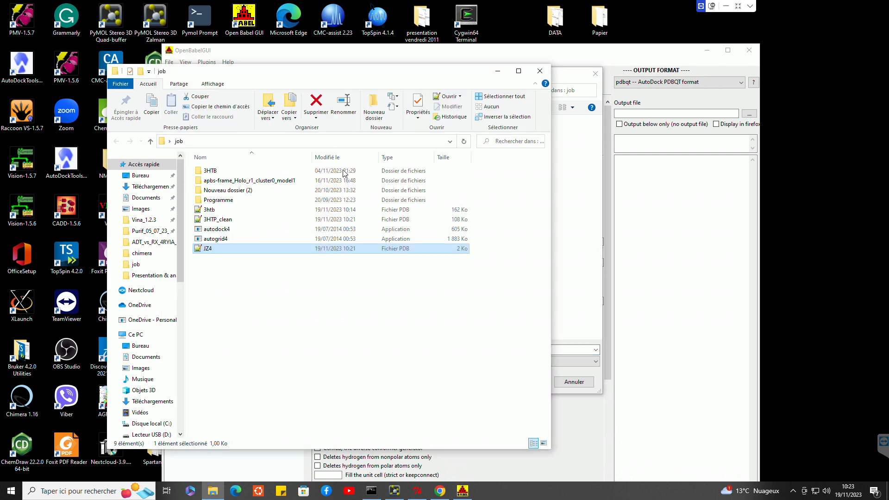
left_click(635, 300)
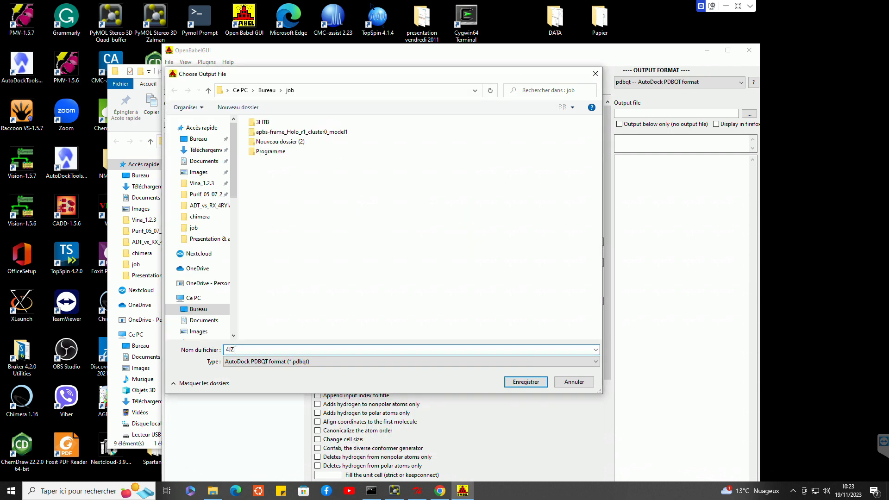
type("J")
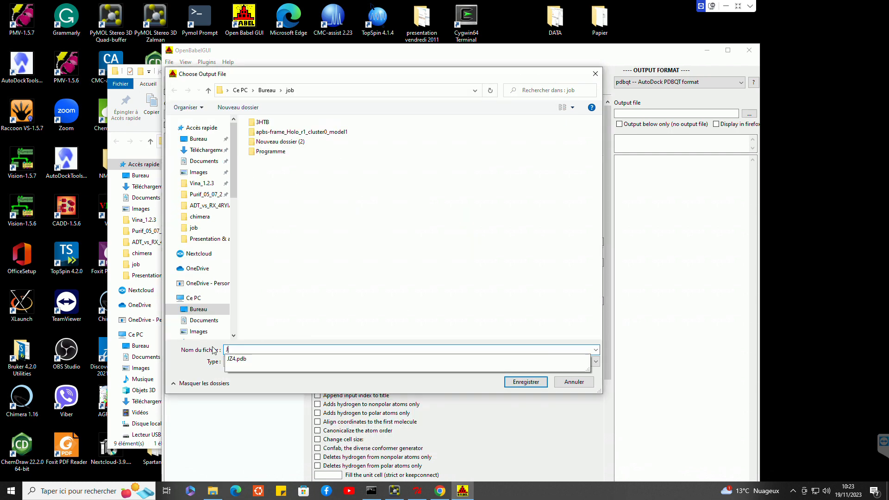
type("Z4.pdbqt")
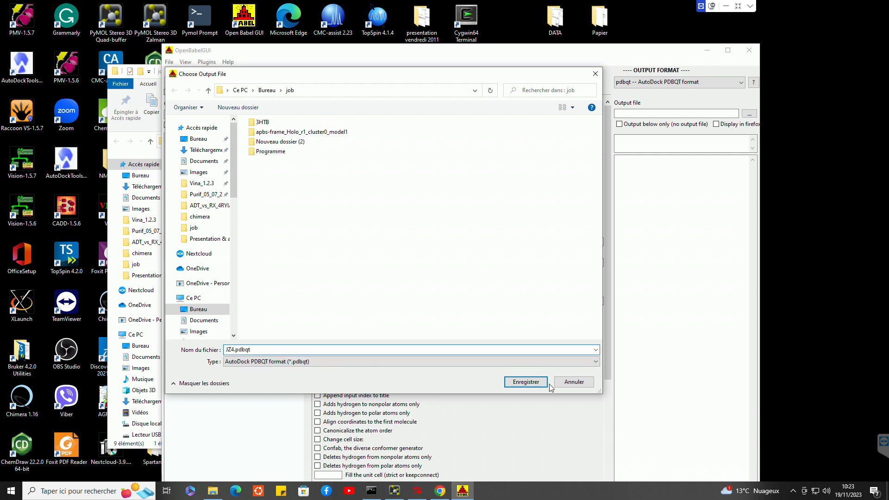
left_click(541, 383)
left_click(466, 84)
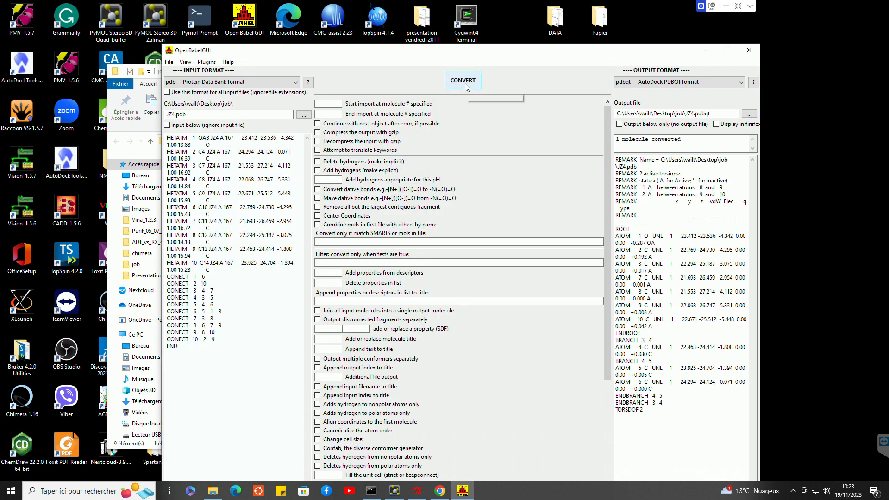
Step: Minimize Open Babel GUI and check the job folder for the converted JZ4 PDBQT file
left_click(707, 50)
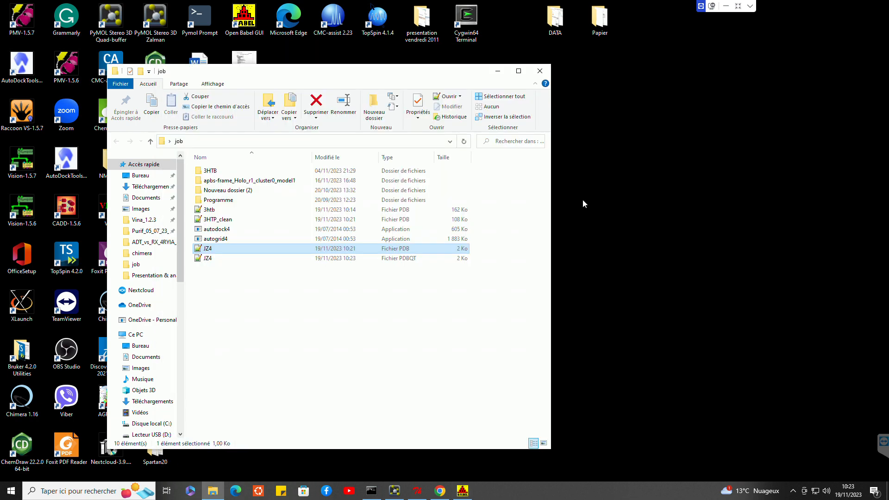
left_click(341, 311)
left_click(293, 259)
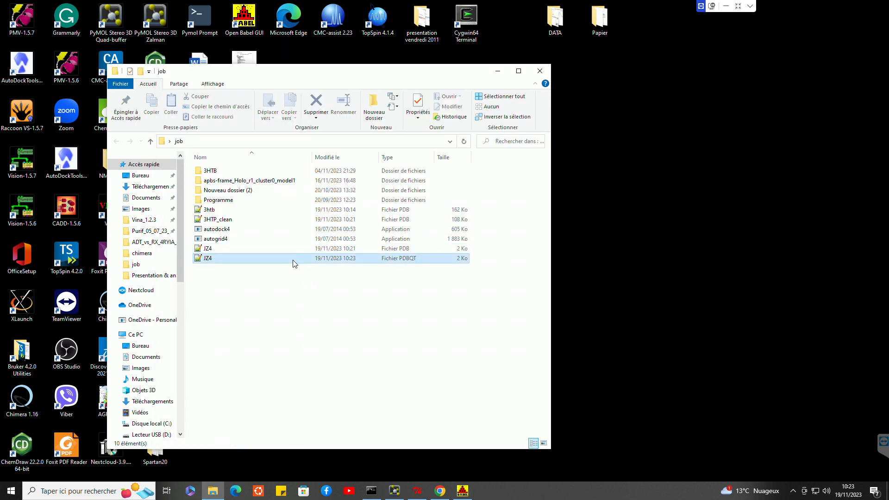
left_click(272, 321)
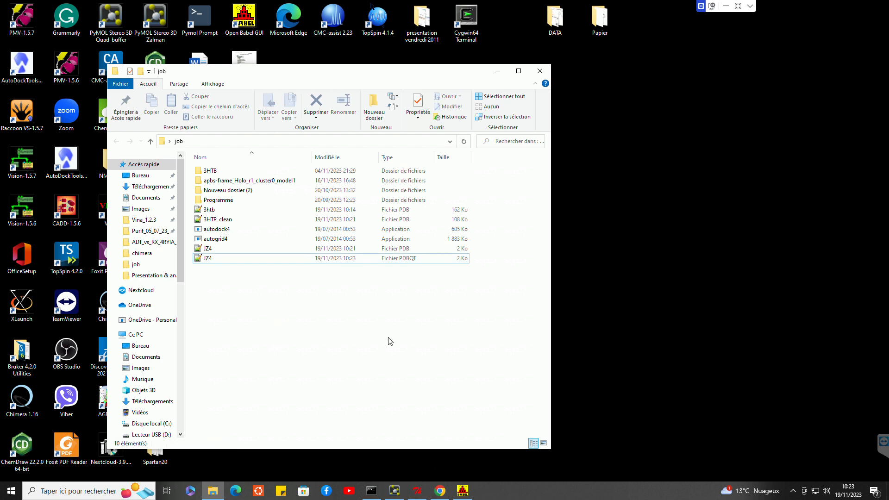
Step: Launch AutoDockTools 1.5.7 from the desktop and maximize its window
left_click(23, 77)
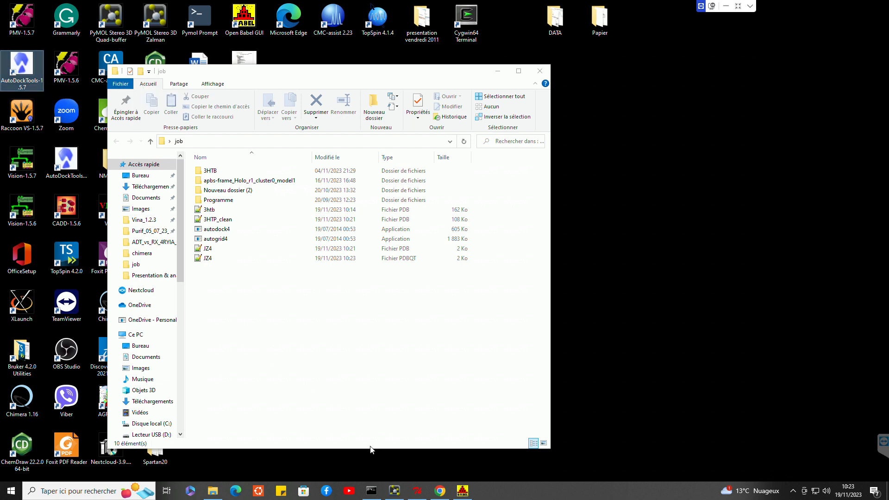
left_click(417, 491)
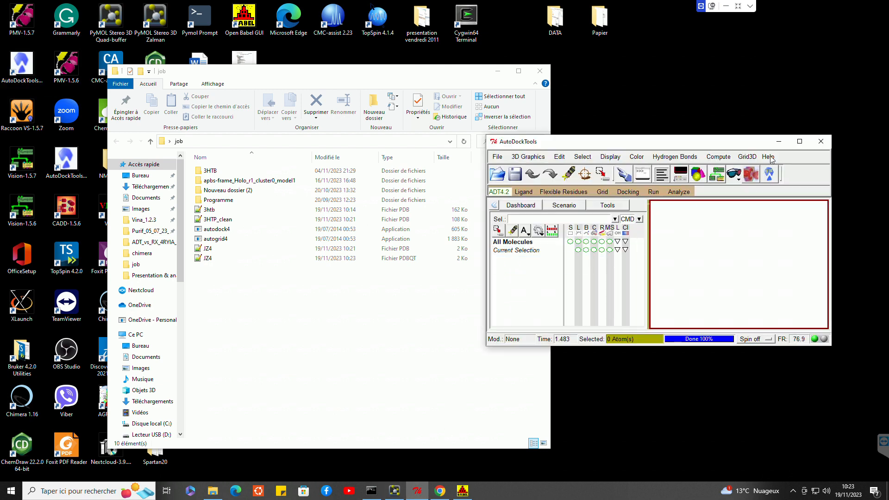
left_click(800, 142)
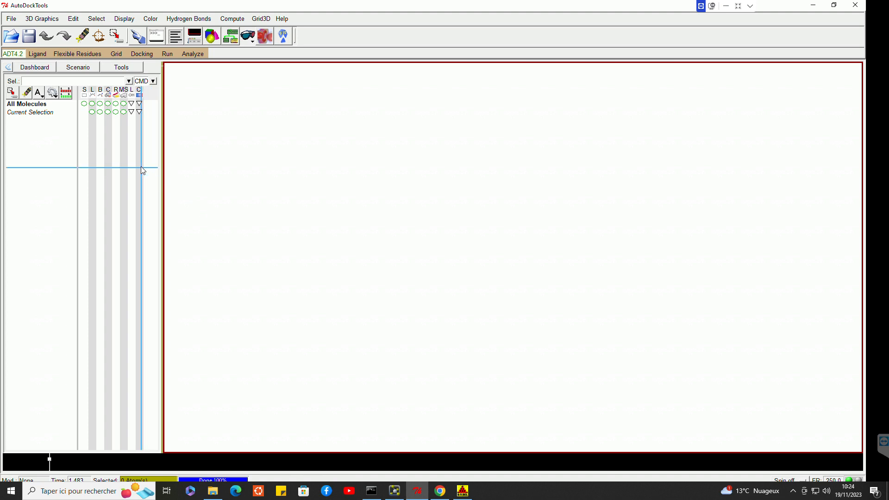
Step: Read the 3HTP_clean molecule from the job folder into AutoDockTools
left_click(10, 18)
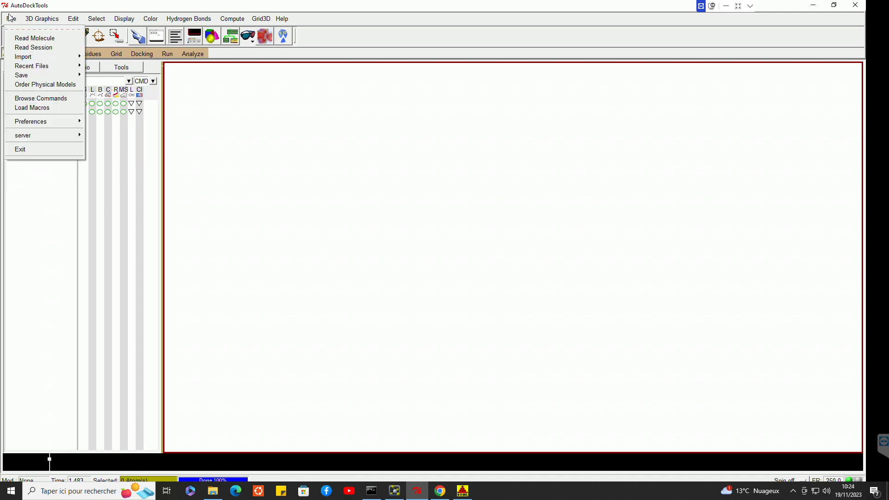
left_click(31, 40)
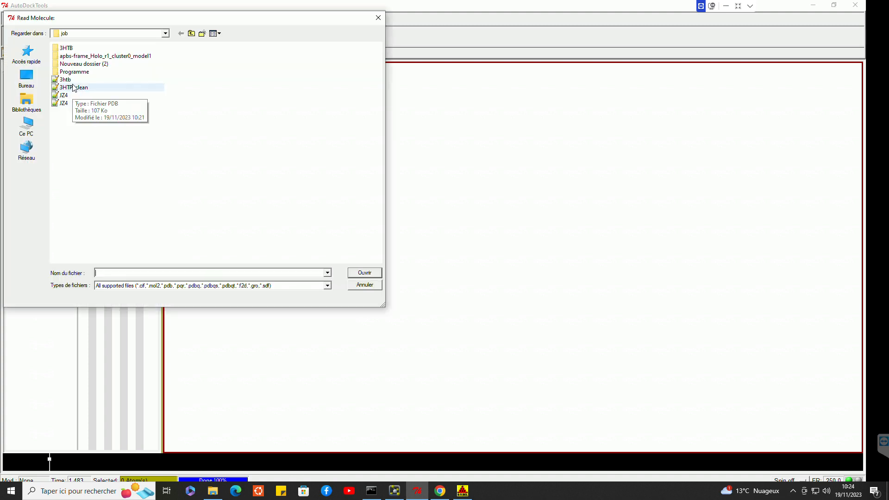
left_click(73, 87)
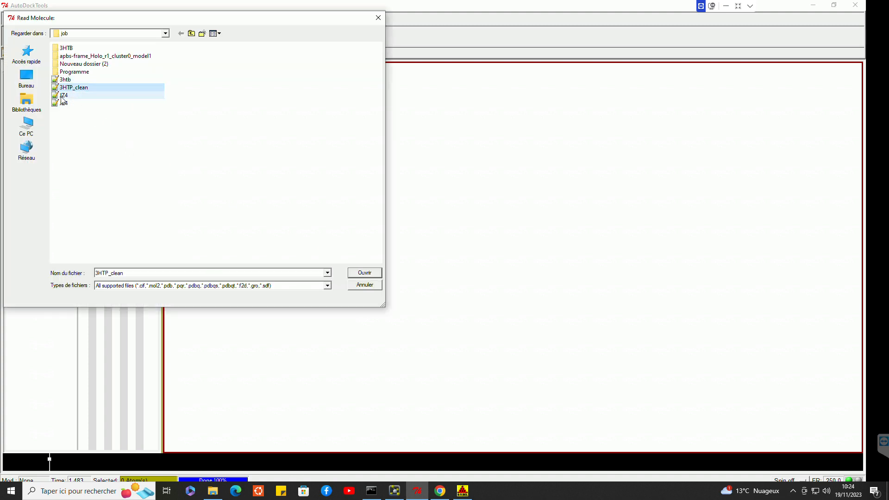
left_click(365, 273)
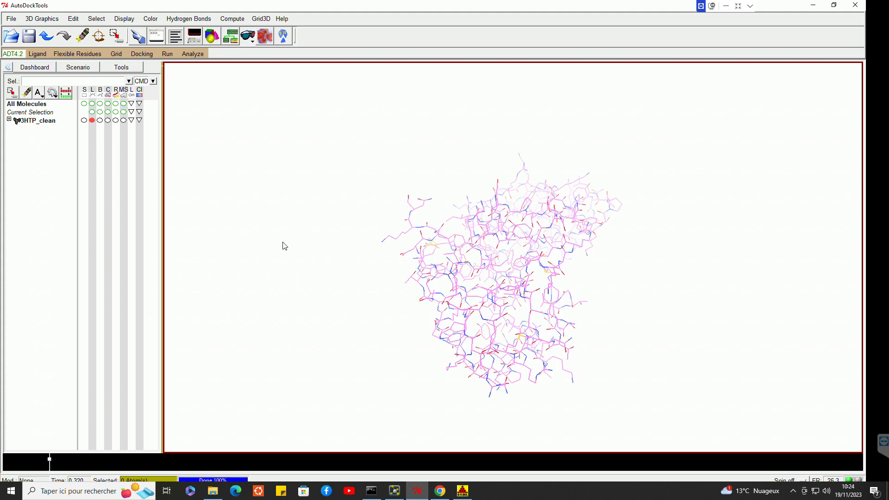
Step: Display 3HTP_clean as ribbons and hide its line representation
left_click(116, 120)
left_click(92, 120)
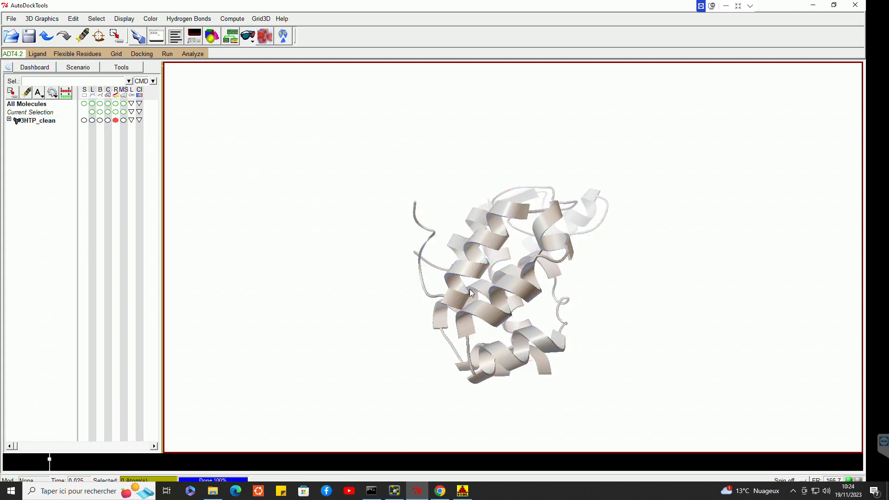
left_click_drag(376, 237, 449, 294)
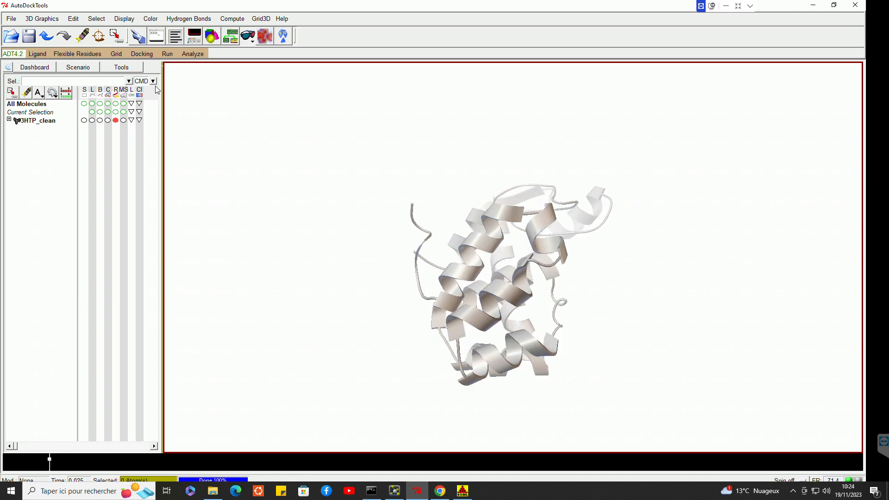
left_click(153, 18)
left_click(365, 160)
Step: Check the protein for missing atoms, select all listed residues and dismiss the results
left_click(73, 19)
mouse_move(89, 112)
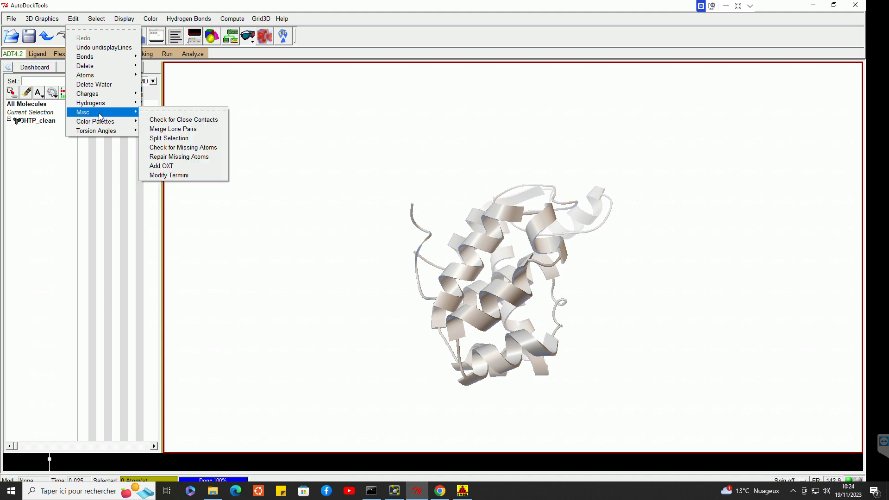
left_click(182, 147)
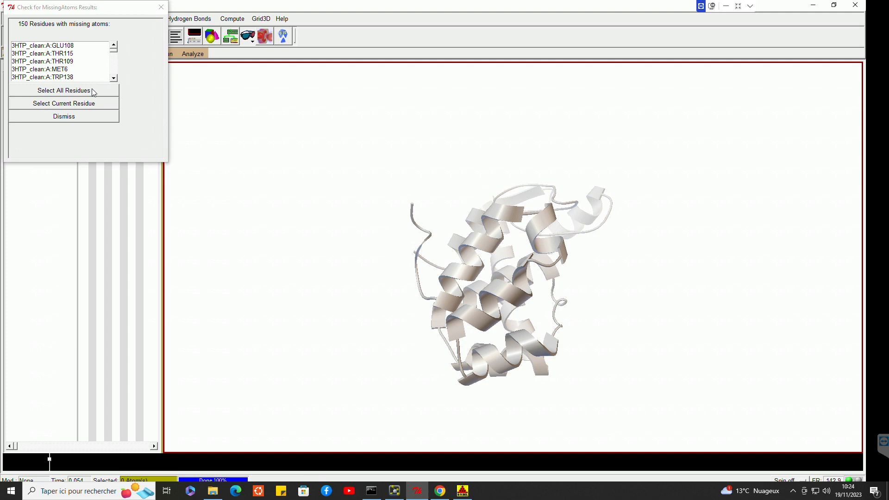
left_click(93, 91)
left_click(91, 118)
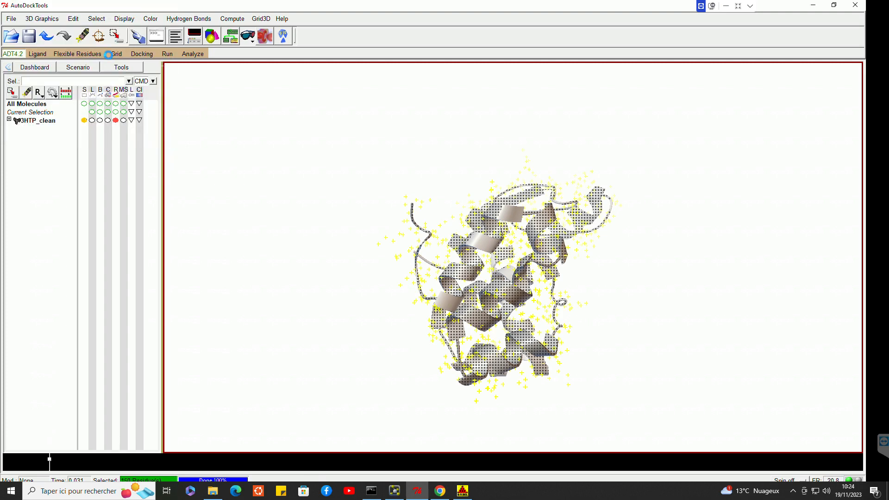
Step: Repair the missing atoms in the selected residues of 3HTP_clean
left_click(74, 20)
mouse_move(98, 115)
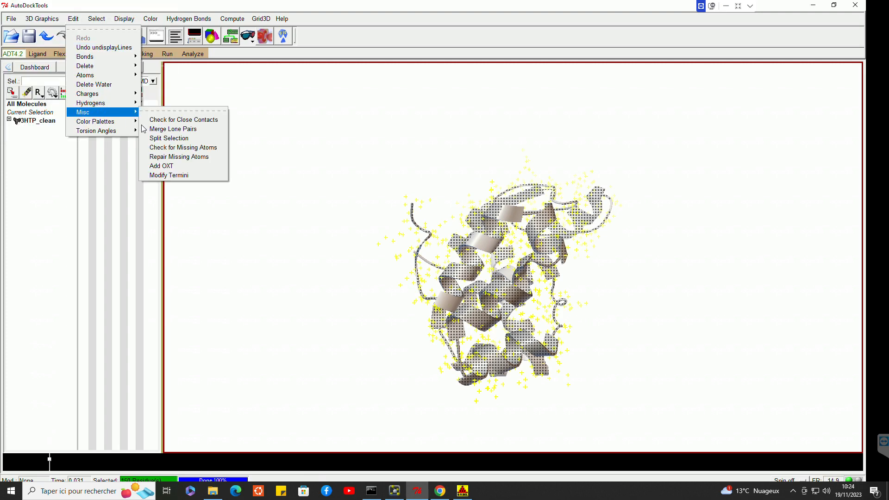
left_click(173, 156)
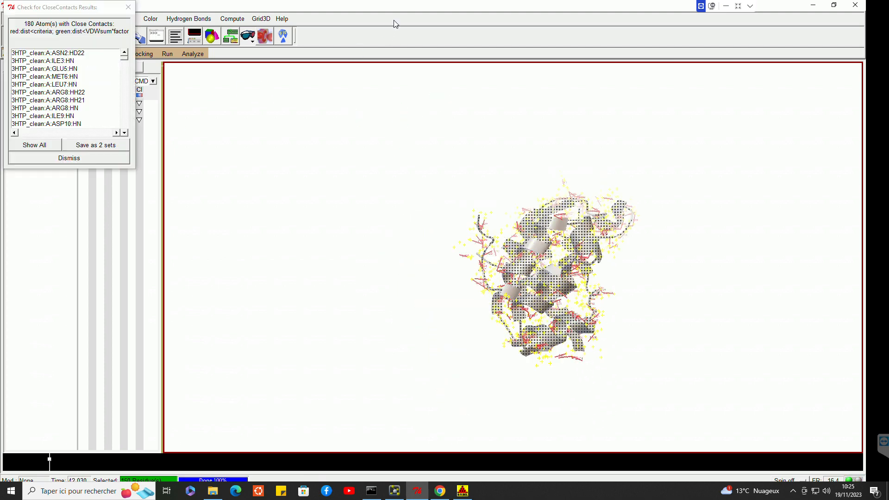
Step: Save the close contacts results as 2 sets and dismiss the results window
left_click_drag(63, 12, 269, 68)
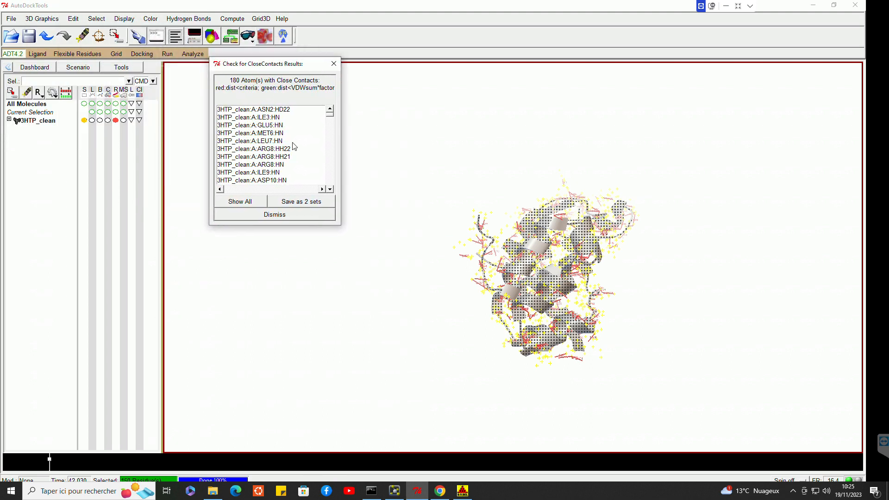
left_click(291, 203)
left_click(287, 214)
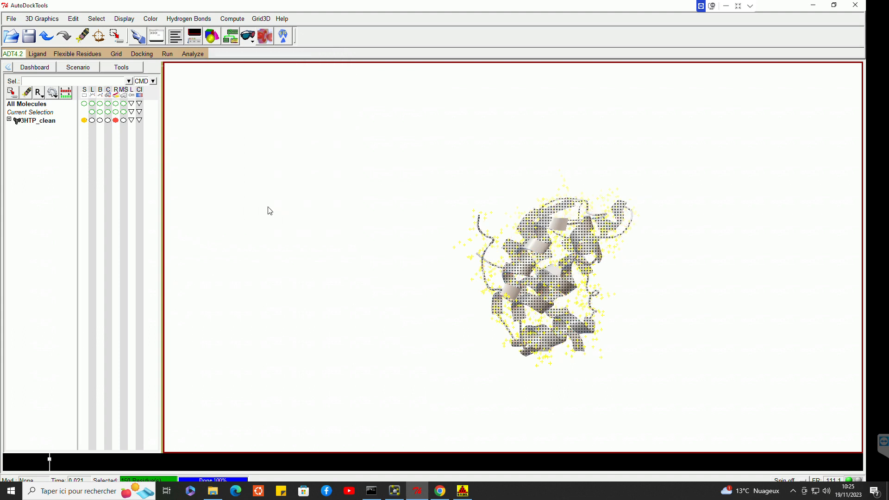
Step: Add polar-only hydrogens to the protein with the noBondOrder method, renumbering atoms to include the new hydrogens
left_click(74, 20)
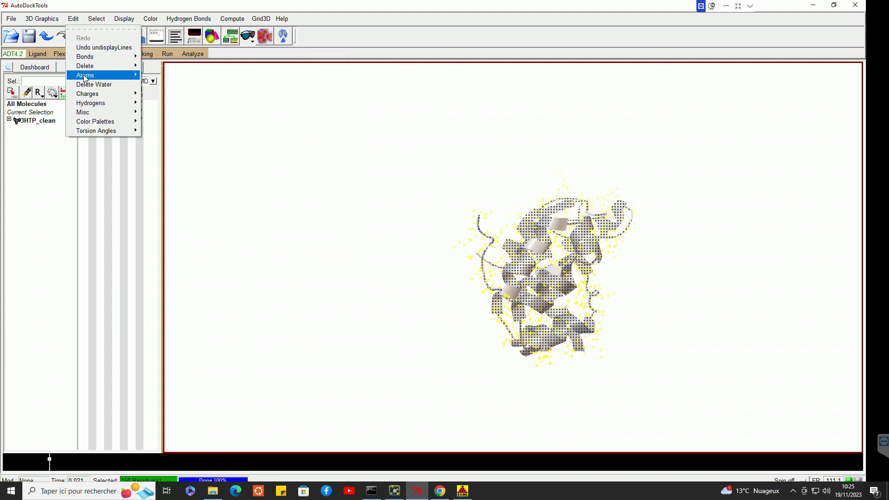
mouse_move(91, 96)
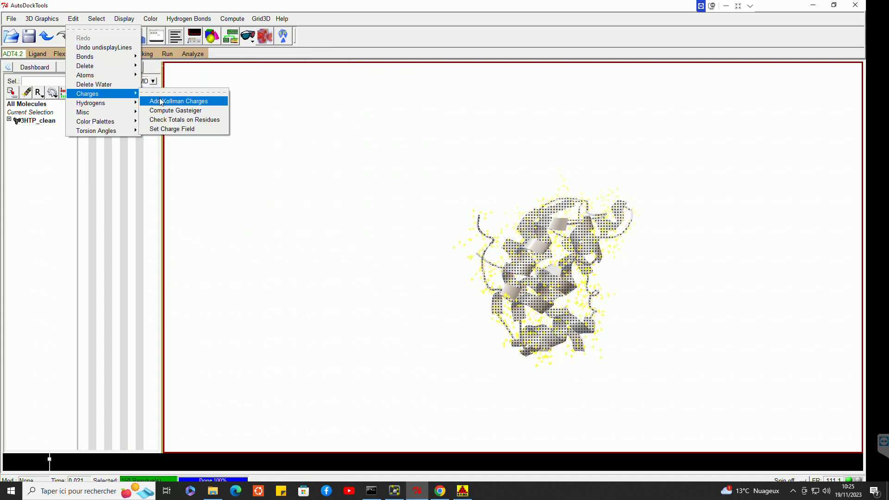
mouse_move(131, 105)
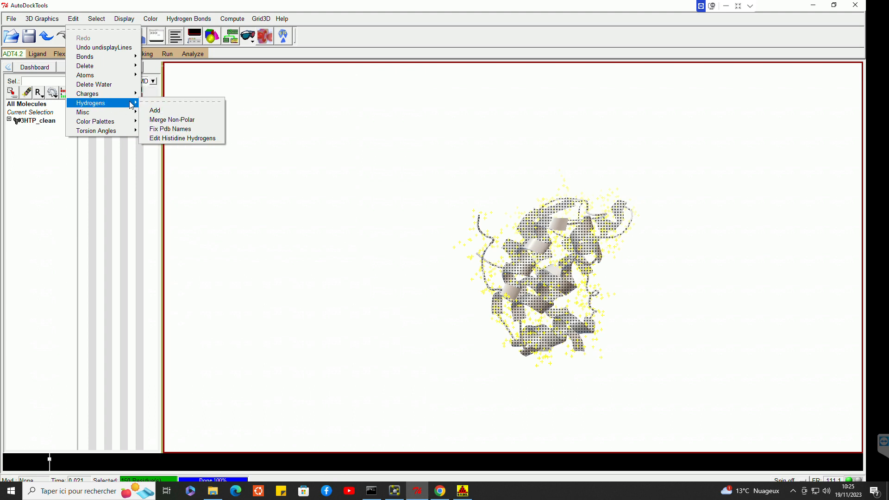
left_click(156, 111)
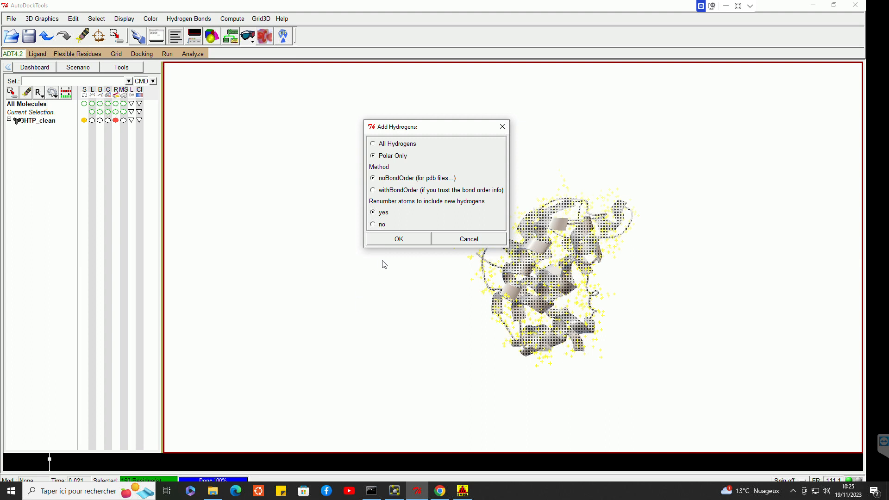
left_click(395, 238)
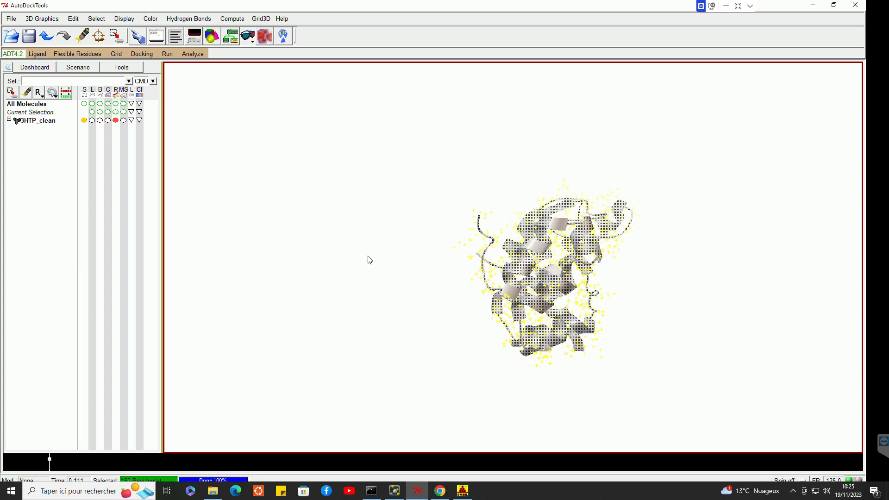
Step: Add Kollman charges to the protein and acknowledge the total charge message
left_click(74, 19)
mouse_move(104, 94)
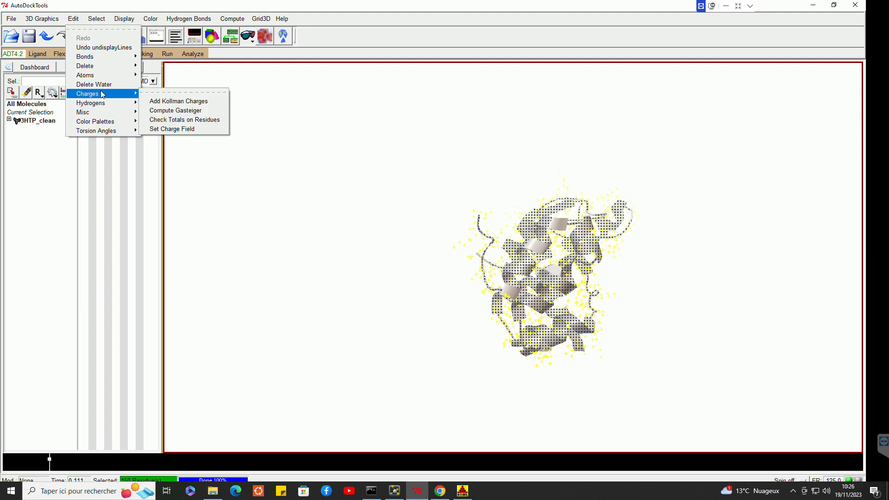
left_click(162, 101)
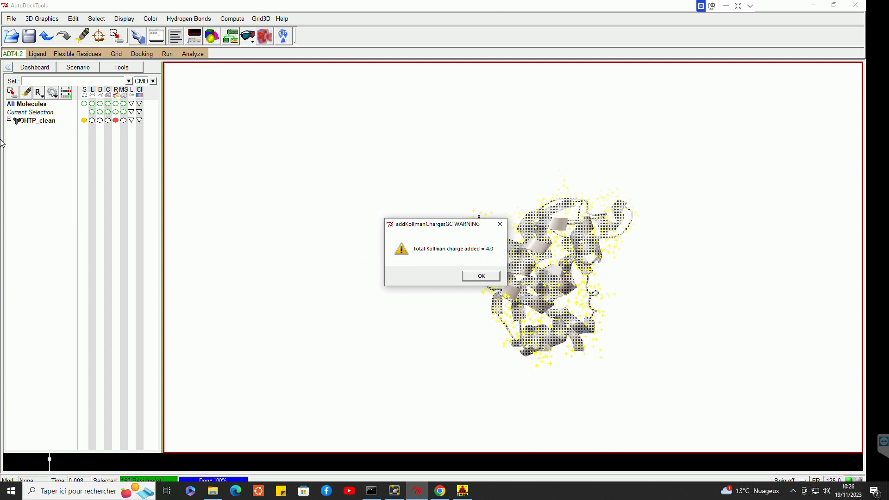
left_click(487, 277)
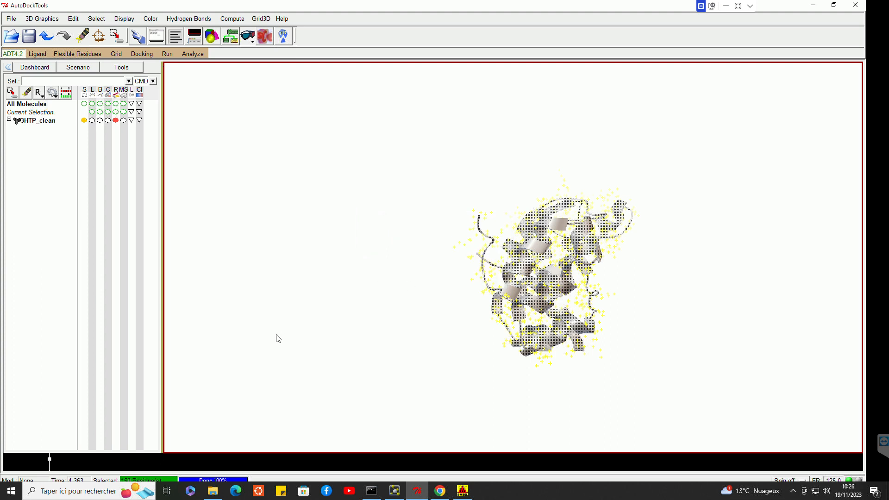
Step: Clear the selection on the 3HTP_clean protein
left_click(38, 55)
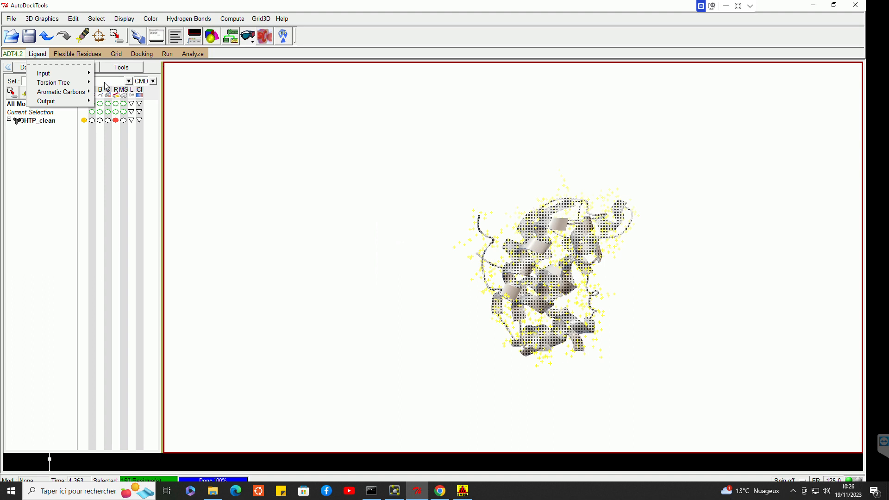
left_click(38, 55)
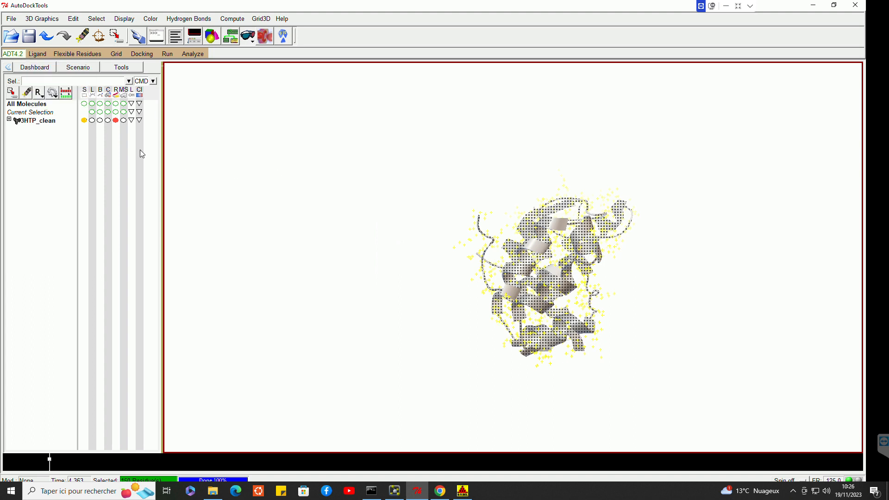
left_click(84, 122)
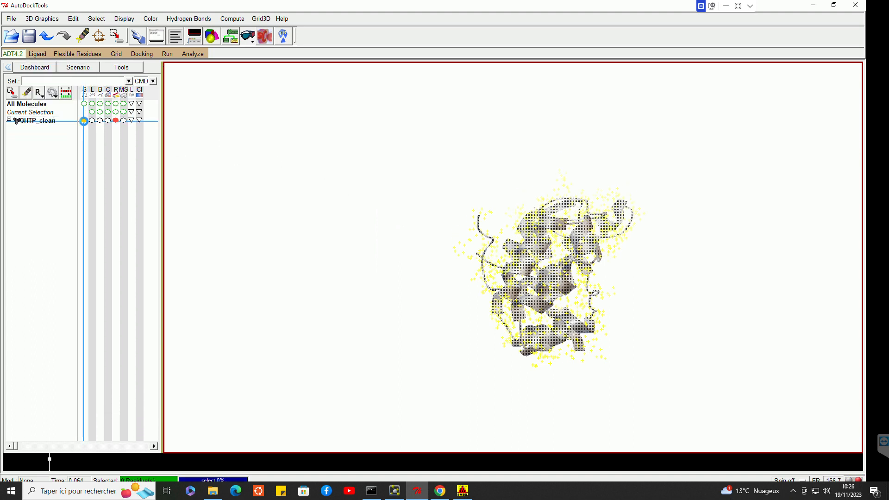
left_click(85, 121)
scroll(448, 308, "up", 5)
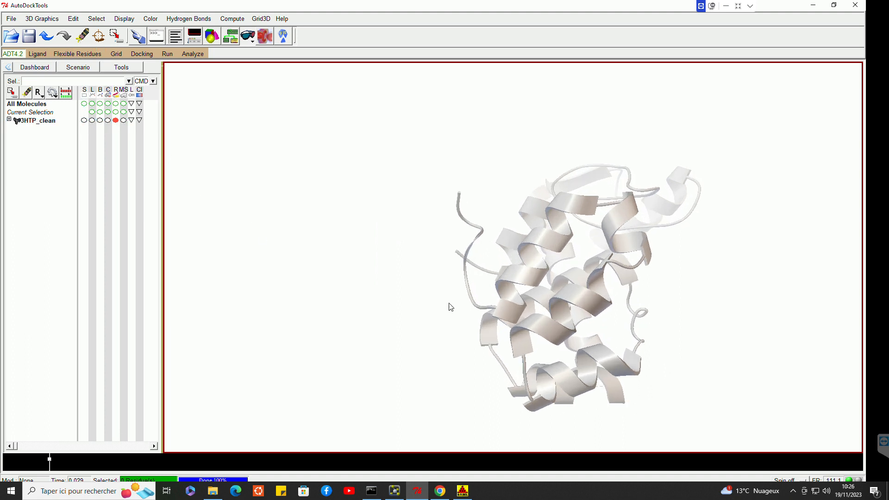
middle_click_drag(525, 301, 455, 279)
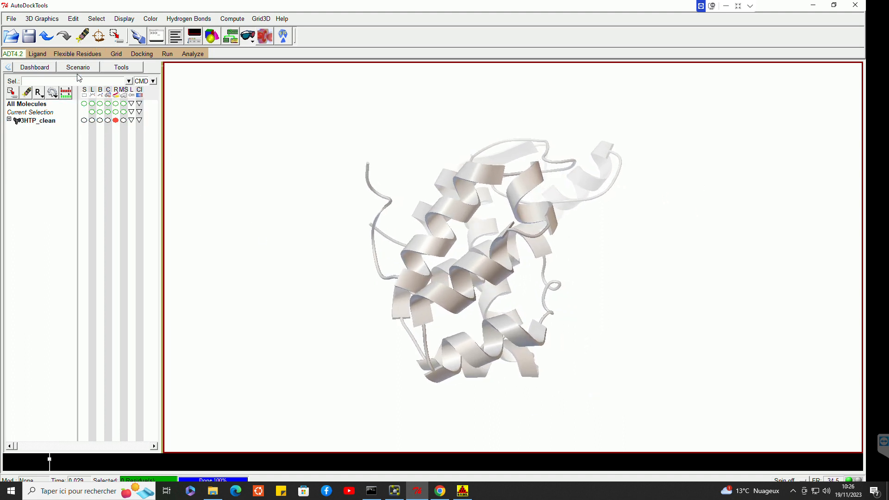
Step: Load the JZ4 PDBQT file from the job folder as the ligand and acknowledge its setup summary
left_click(41, 53)
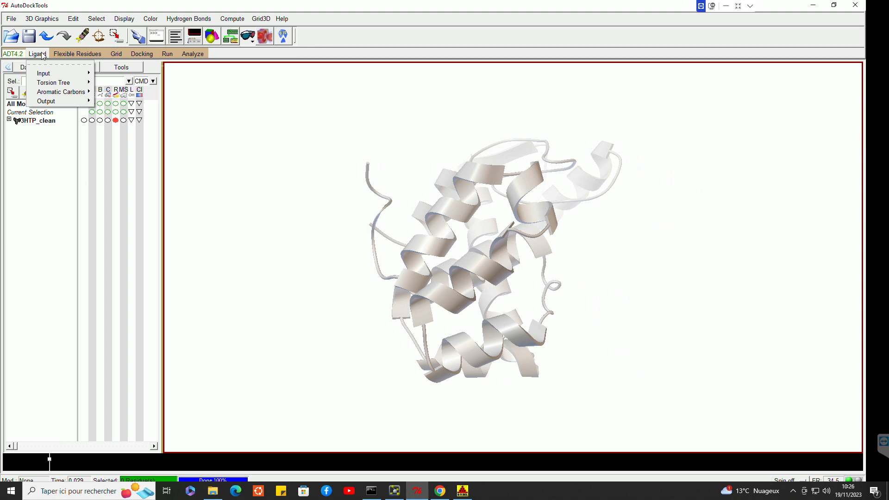
mouse_move(47, 73)
left_click(111, 80)
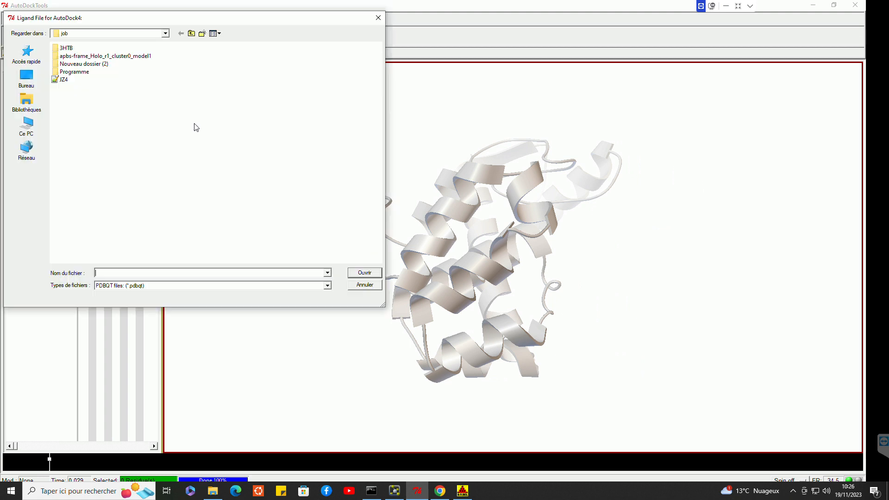
left_click(73, 80)
double_click(73, 80)
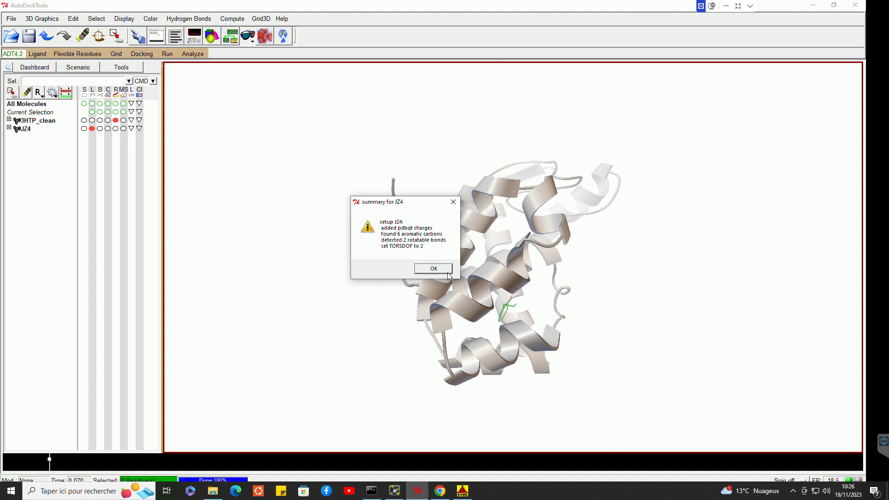
left_click(427, 269)
Step: Detect the torsion tree root of the JZ4 ligand
left_click(37, 53)
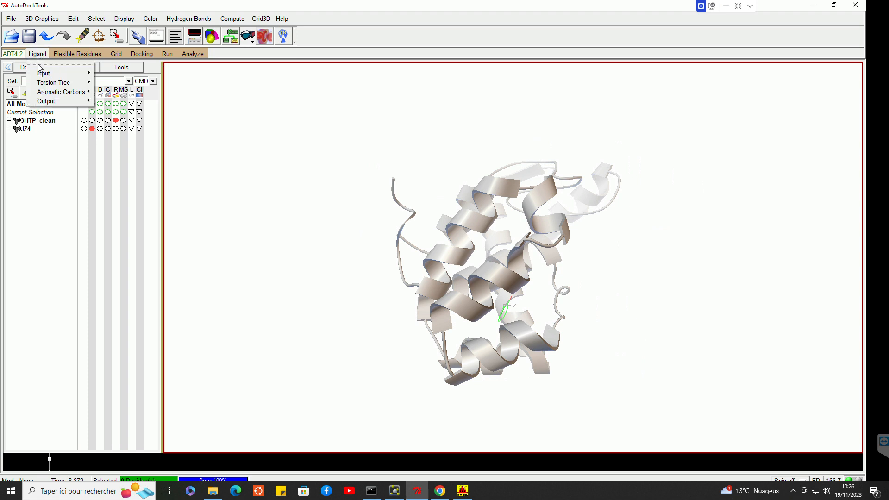
mouse_move(60, 82)
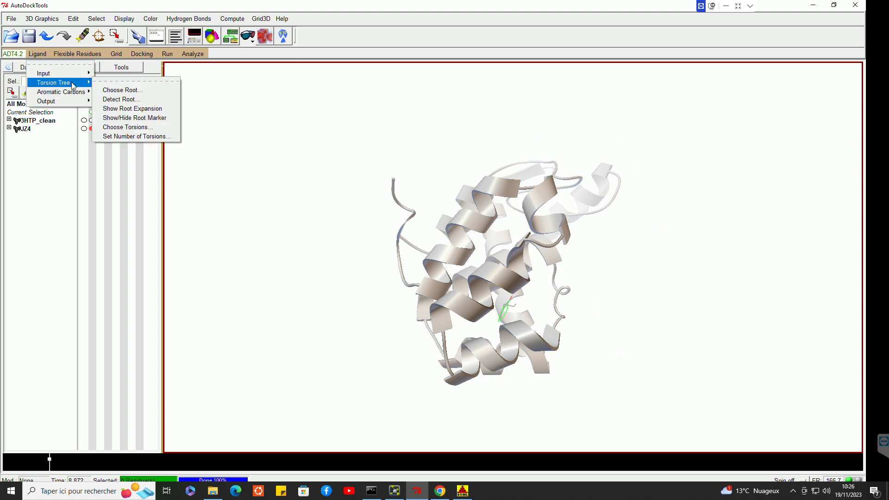
left_click(119, 99)
middle_click_drag(521, 307, 485, 301)
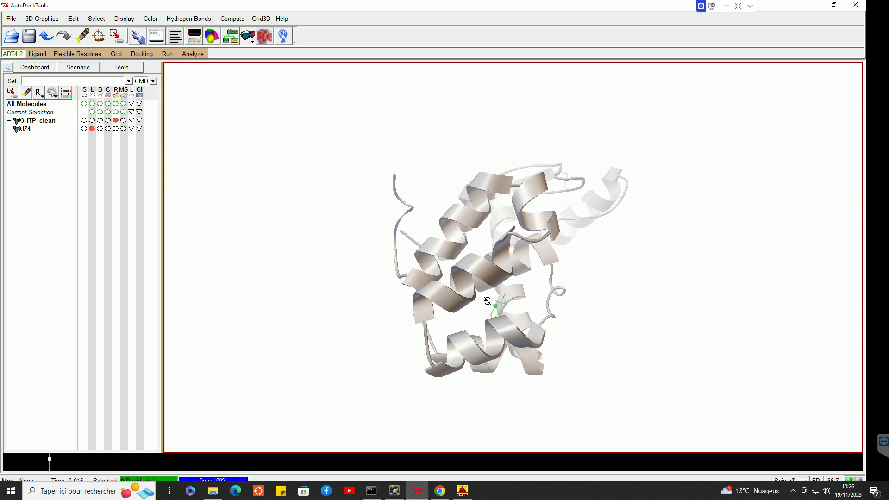
Step: Set the ligand's number of active torsions to 2, moving the fewest atoms, and dismiss the torsion settings
left_click(46, 58)
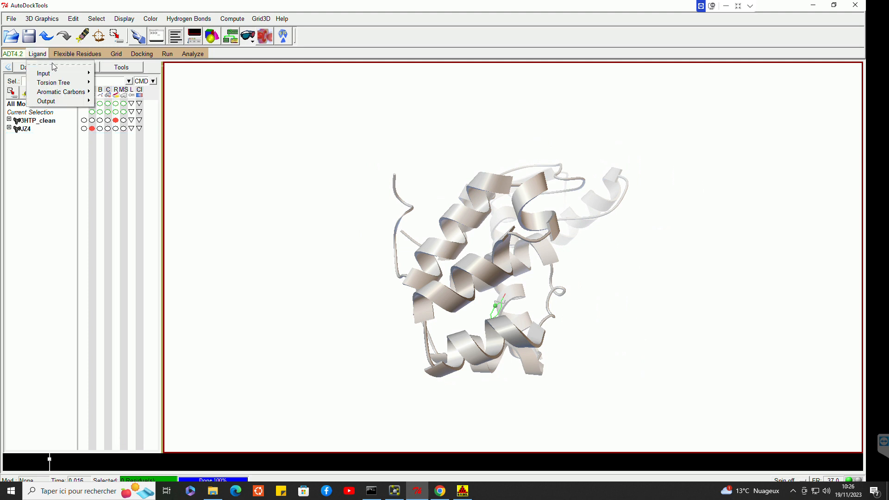
mouse_move(60, 82)
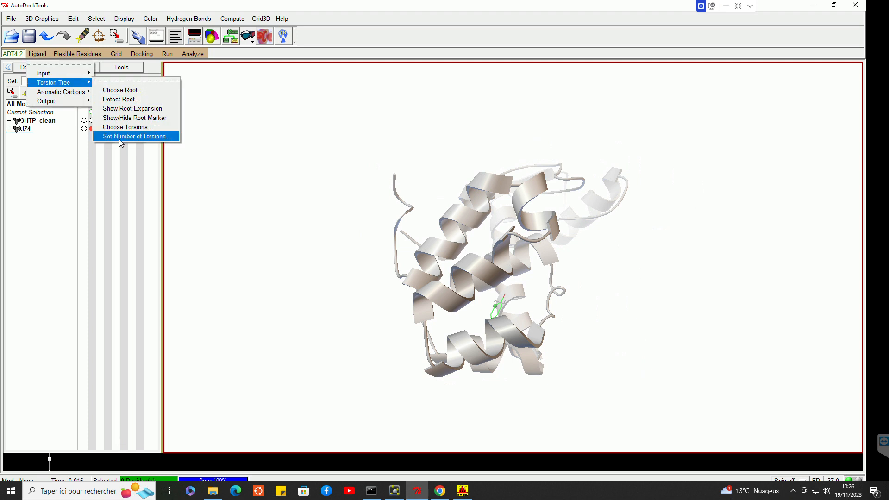
left_click(117, 136)
left_click_drag(70, 9, 239, 93)
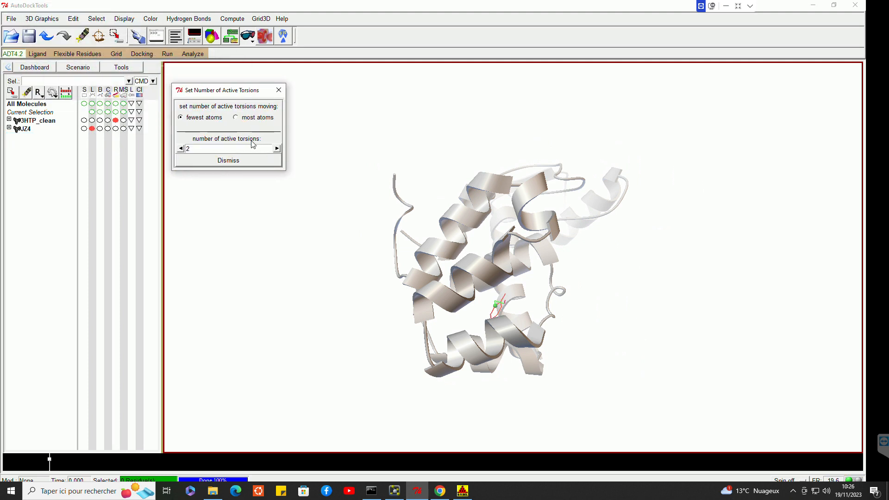
left_click(181, 149)
left_click(181, 149)
left_click(267, 160)
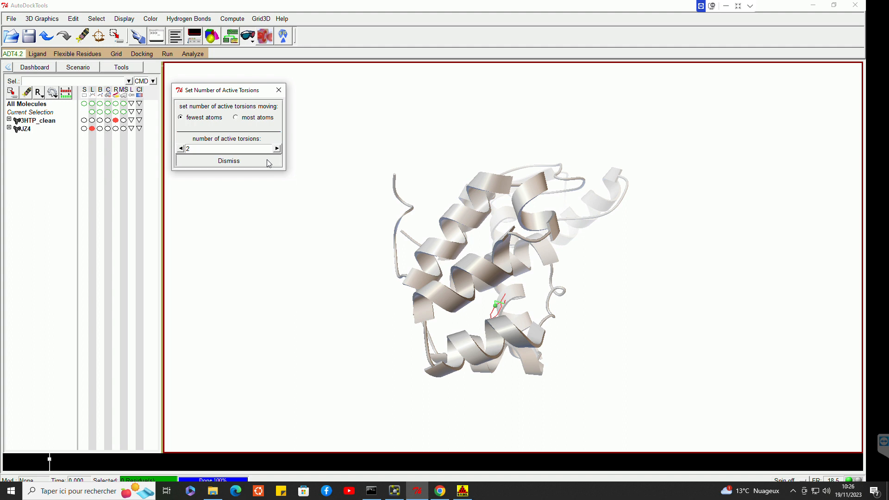
Step: Choose 3HTP_clean as the grid macromolecule and acknowledge the initialization warning
left_click(122, 54)
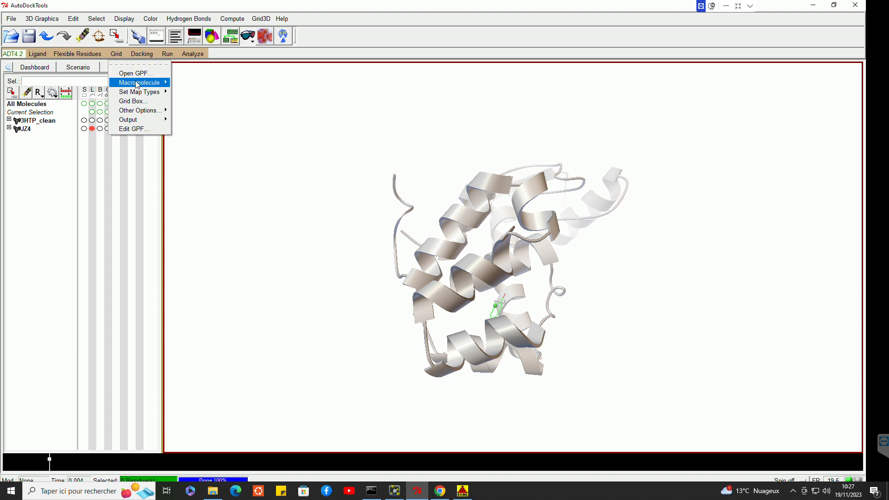
mouse_move(139, 82)
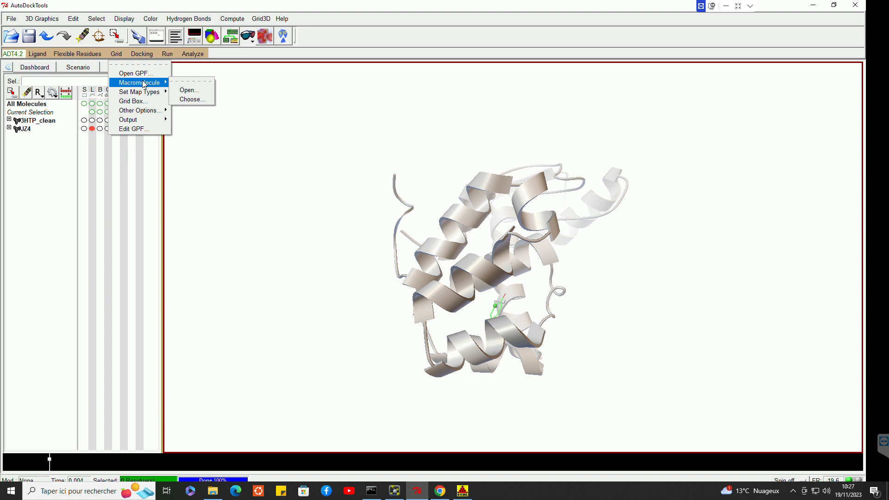
left_click(194, 99)
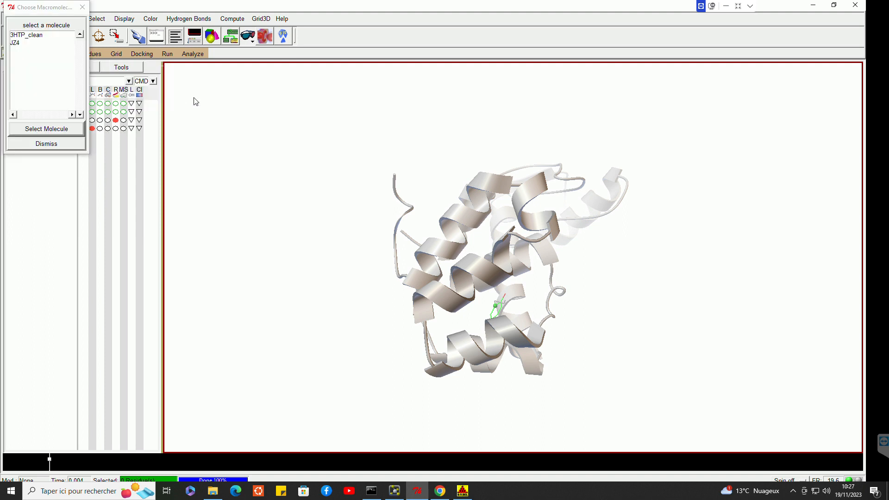
left_click_drag(63, 20, 182, 49)
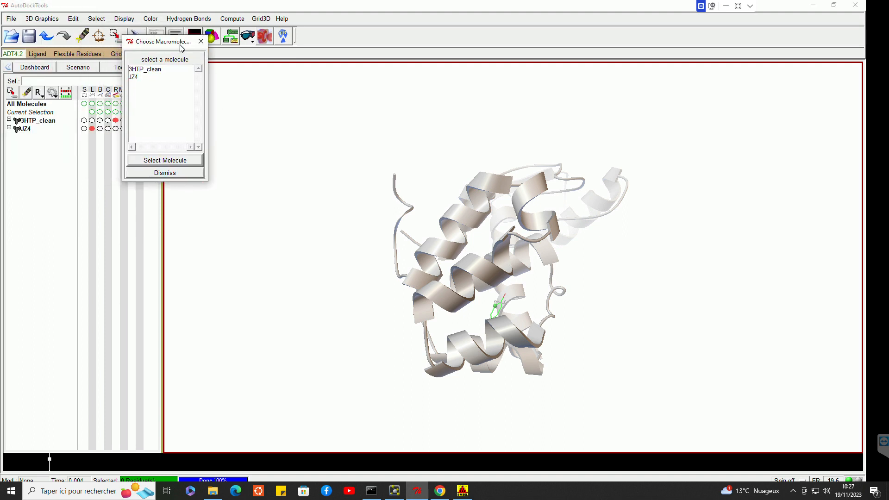
left_click(147, 70)
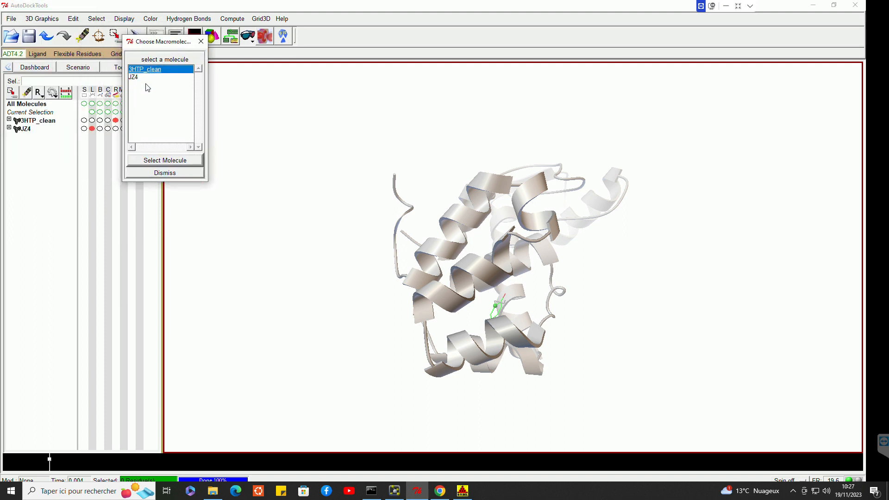
left_click(170, 161)
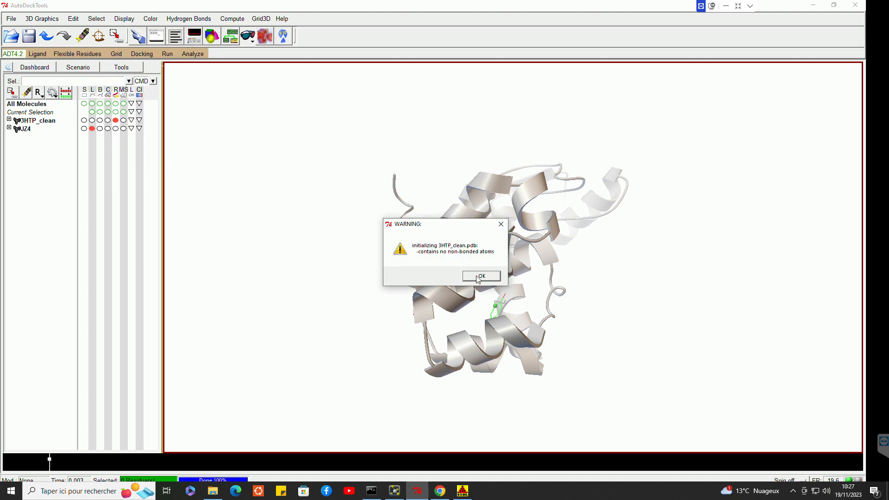
left_click(478, 276)
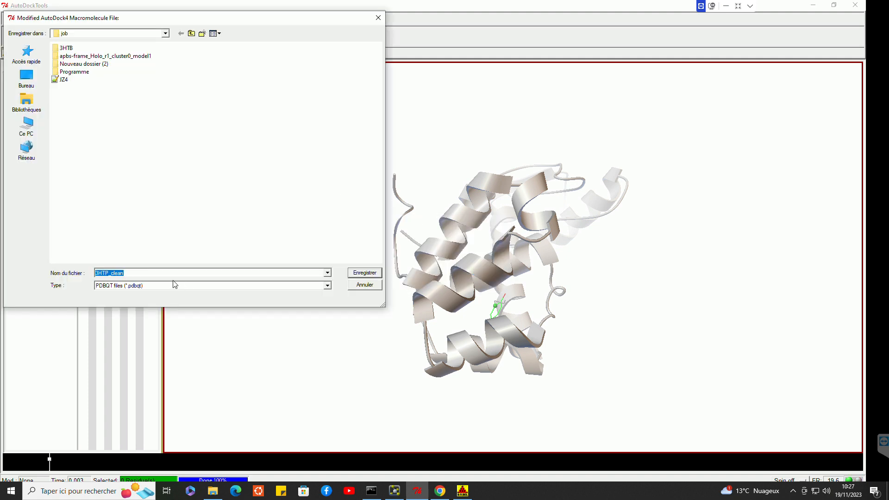
Step: Save the modified macromolecule in the job folder as 3HTP.pdbqt
left_click(143, 272)
key("BackSpace")
key("BackSpace")
key("BackSpace")
key("BackSpace")
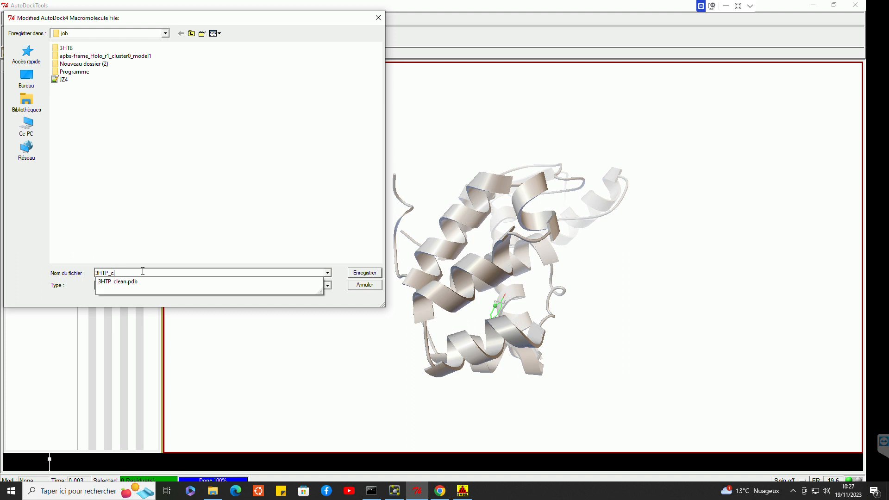
type(".pdbv")
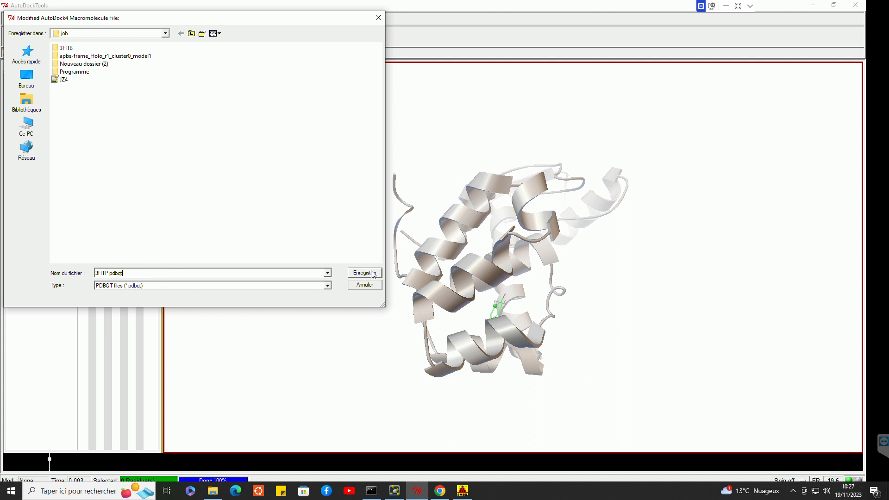
left_click(365, 272)
Step: Choose the JZ4 ligand to set the grid map types
left_click(116, 54)
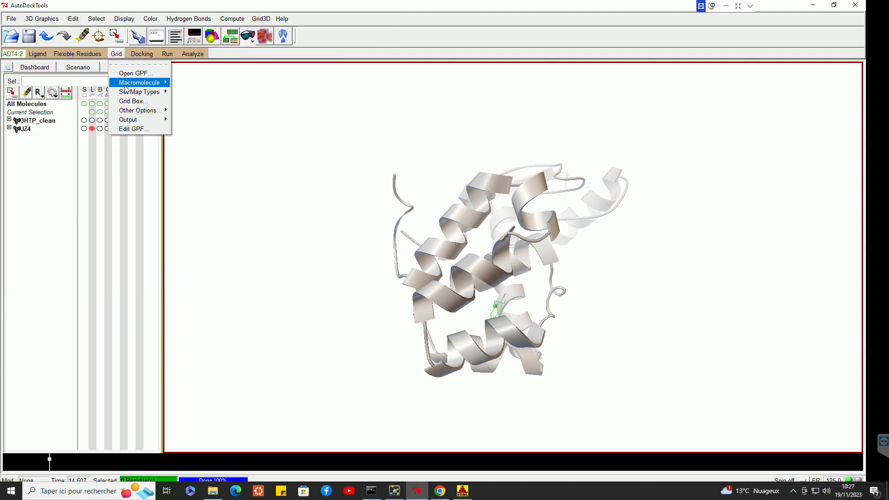
mouse_move(131, 93)
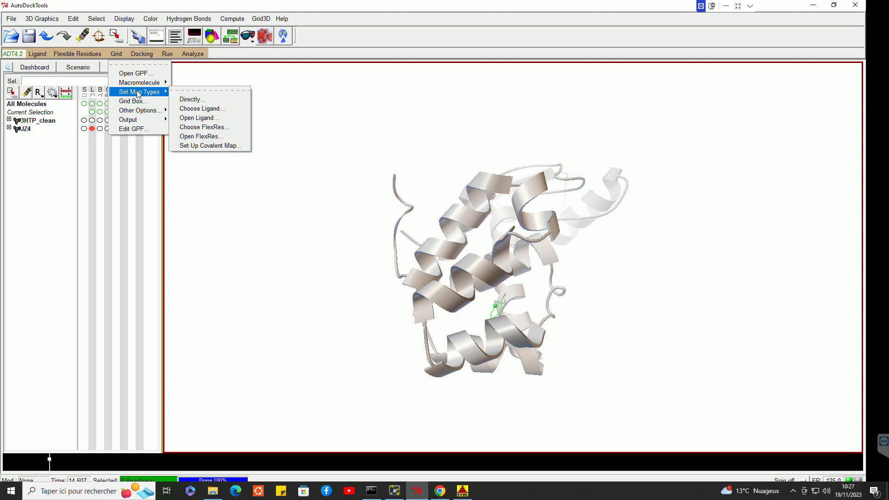
left_click(197, 109)
double_click(22, 46)
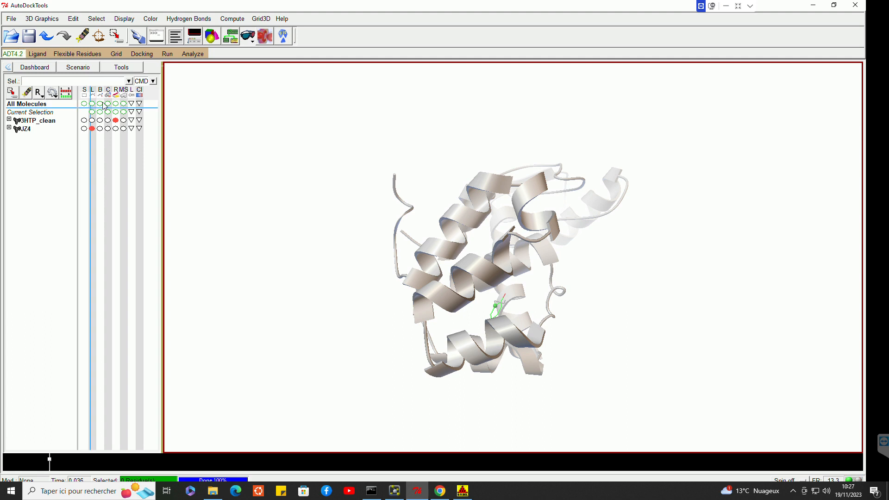
Step: Display the grid box with its options and set the grid spacing to 0.500 angstrom
left_click(116, 53)
left_click(127, 101)
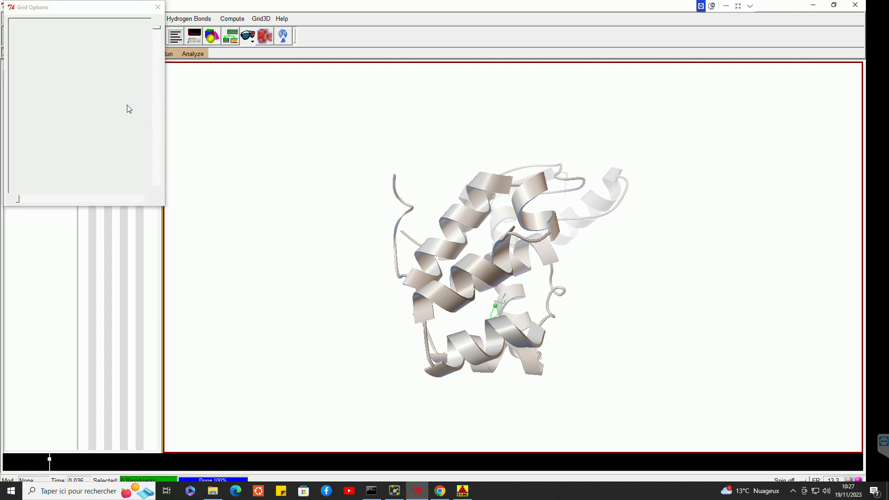
left_click_drag(83, 10, 217, 88)
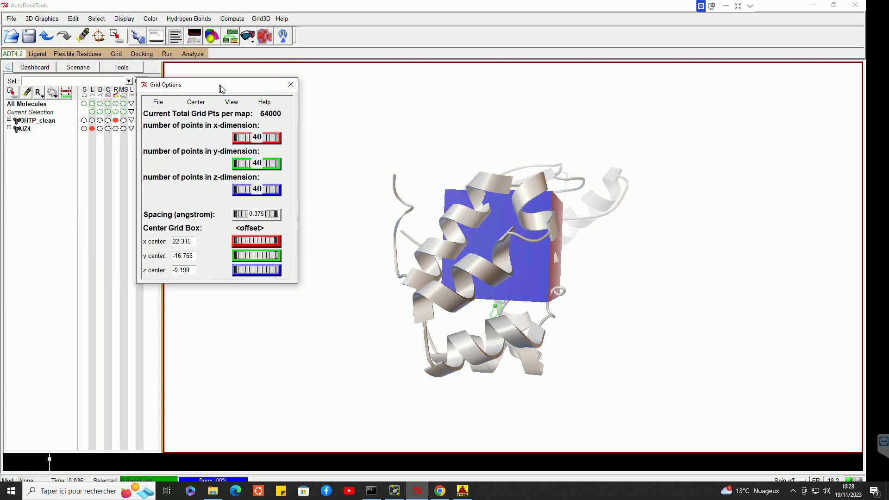
middle_click_drag(460, 226, 455, 267)
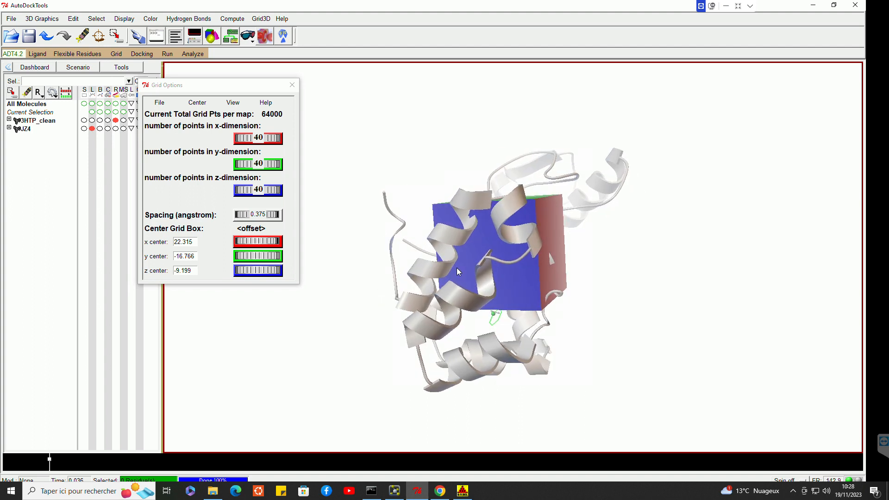
right_click(265, 215)
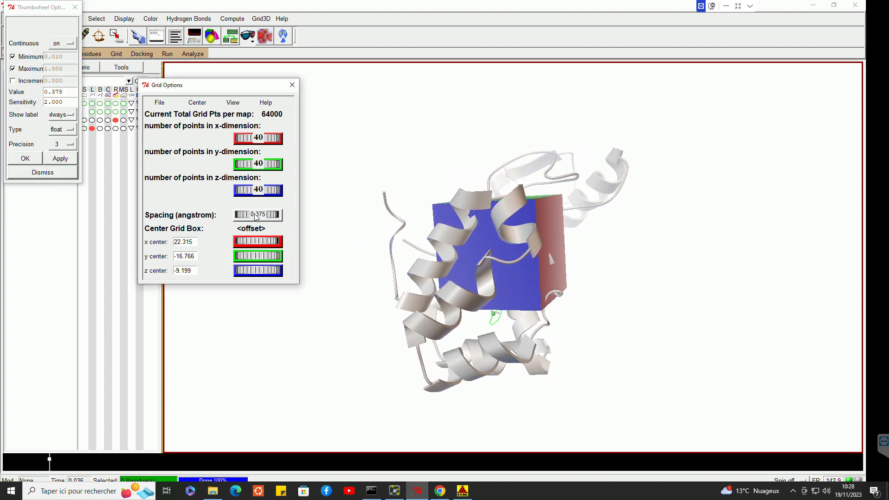
left_click_drag(63, 92, 54, 91)
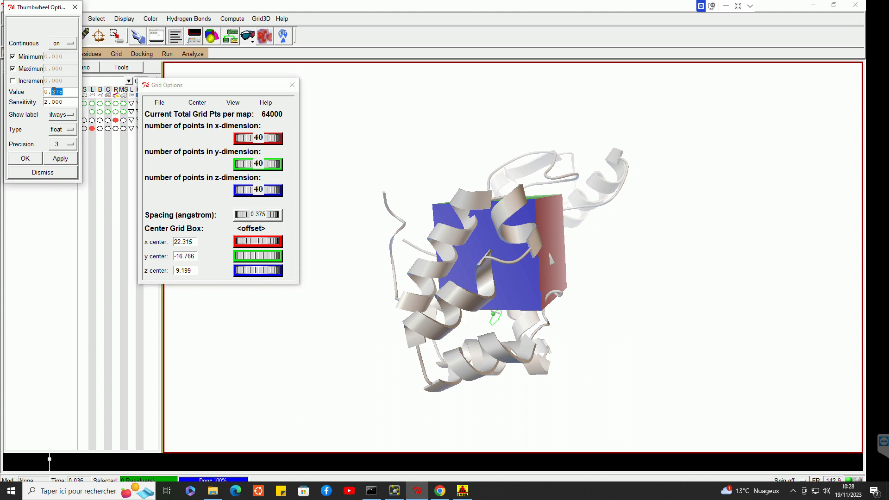
type("5")
left_click(27, 159)
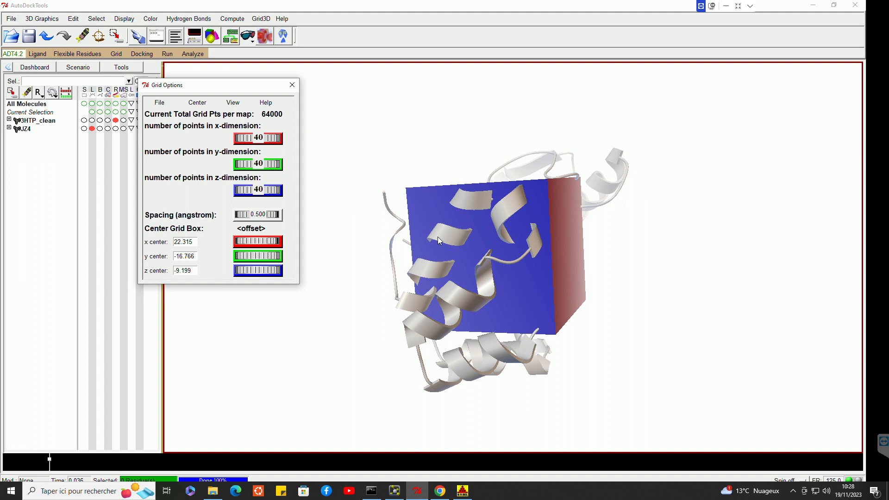
Step: Set the grid box's number of points in the x-dimension to 80
right_click(258, 138)
double_click(56, 92)
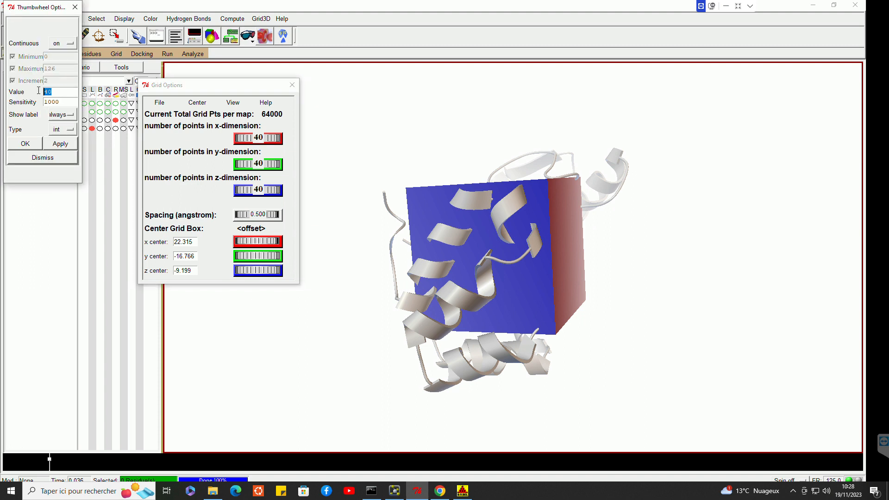
type("80")
left_click(27, 145)
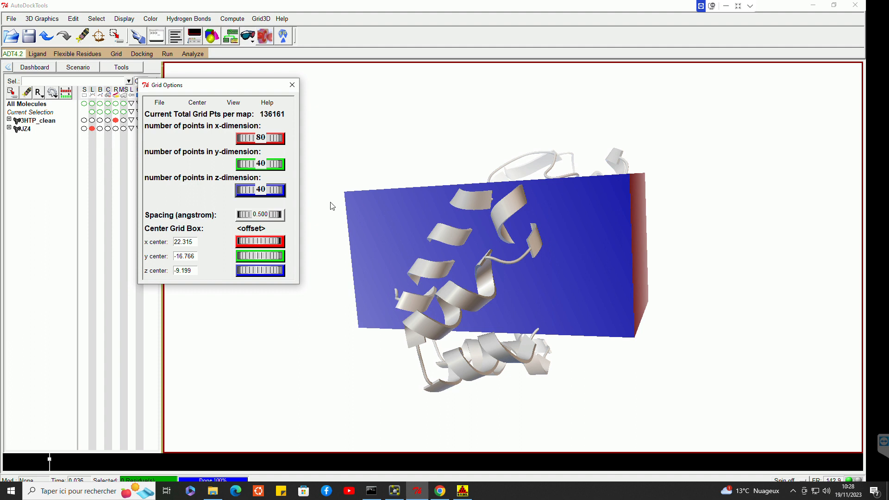
Step: Set the grid box's number of points in the x-dimension to 40
left_click_drag(446, 259, 462, 343)
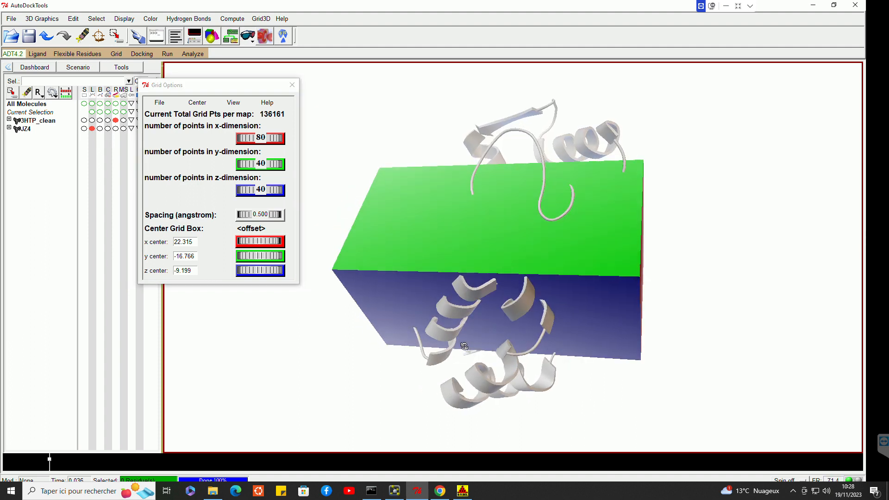
right_click(262, 139)
left_click_drag(58, 92, 41, 94)
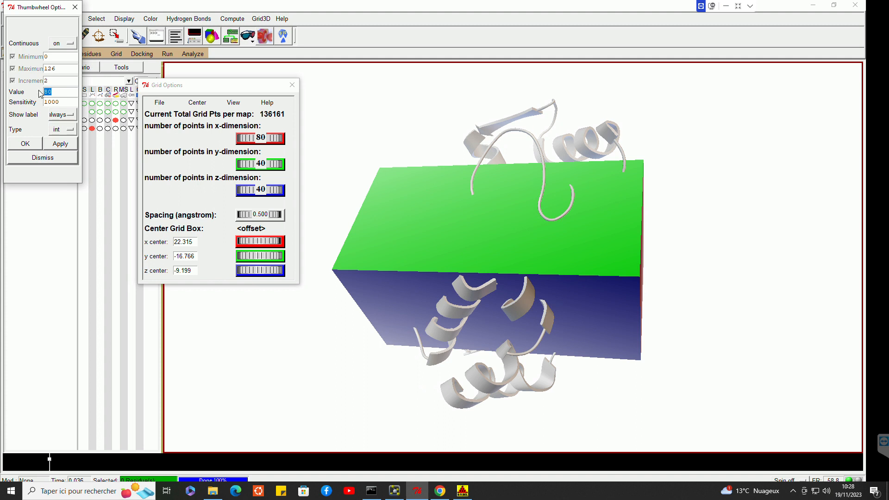
type("40")
left_click(26, 144)
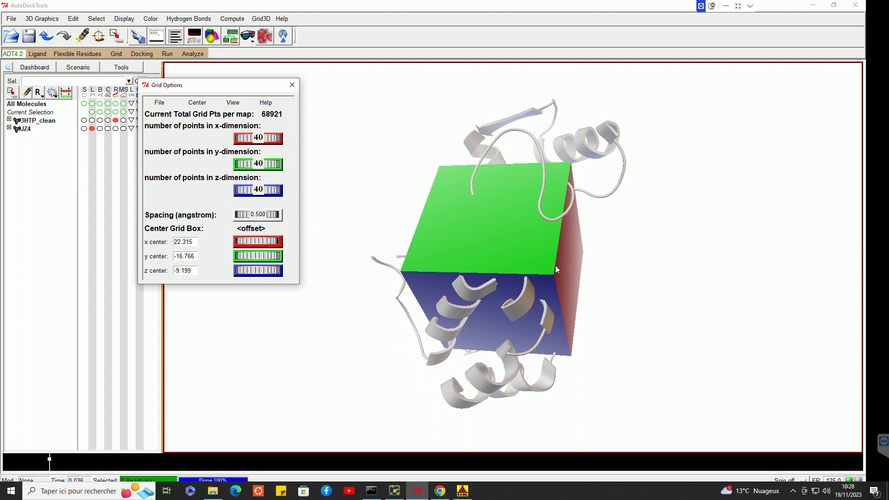
Step: Show the grid box as lines so the protein and ligand inside it can be inspected
left_click(232, 102)
left_click(236, 131)
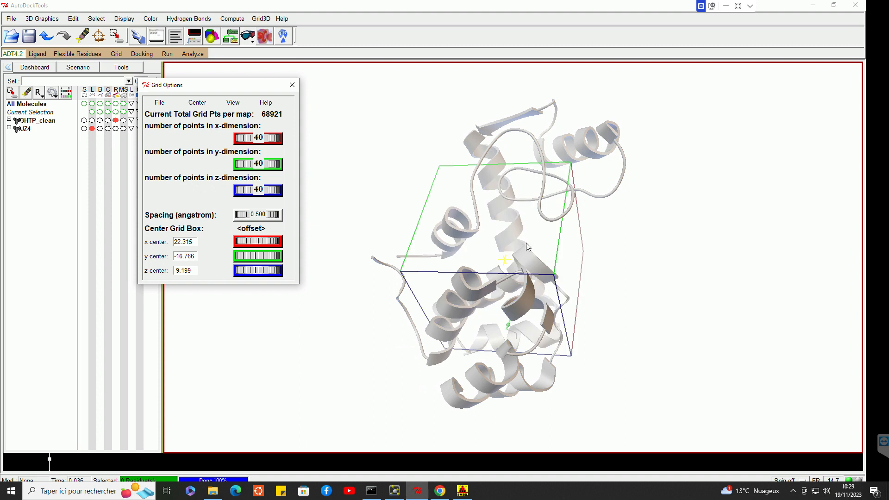
middle_click_drag(468, 296, 492, 308)
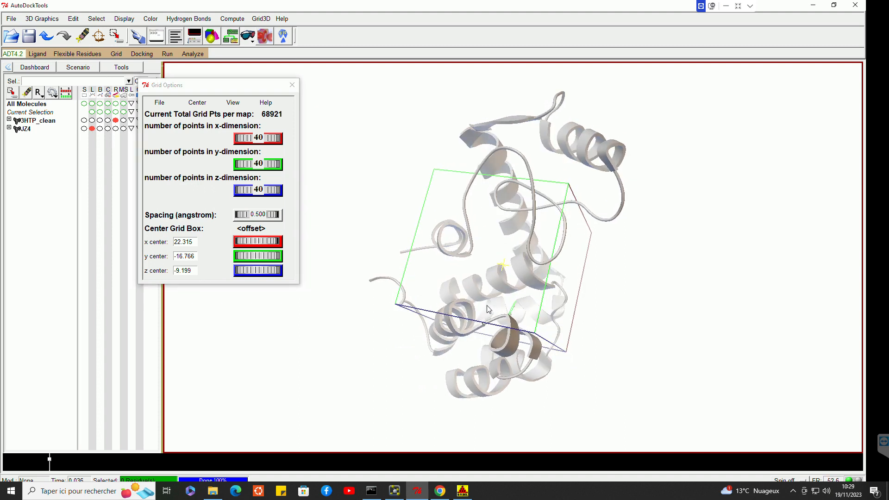
Step: Center the grid box on the ligand and check its placement around the binding site
left_click(197, 103)
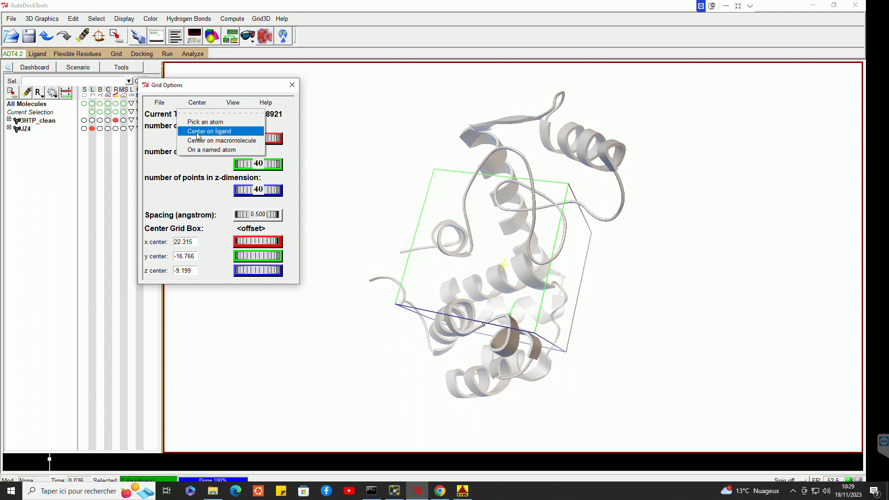
left_click(198, 132)
left_click_drag(513, 341, 420, 337)
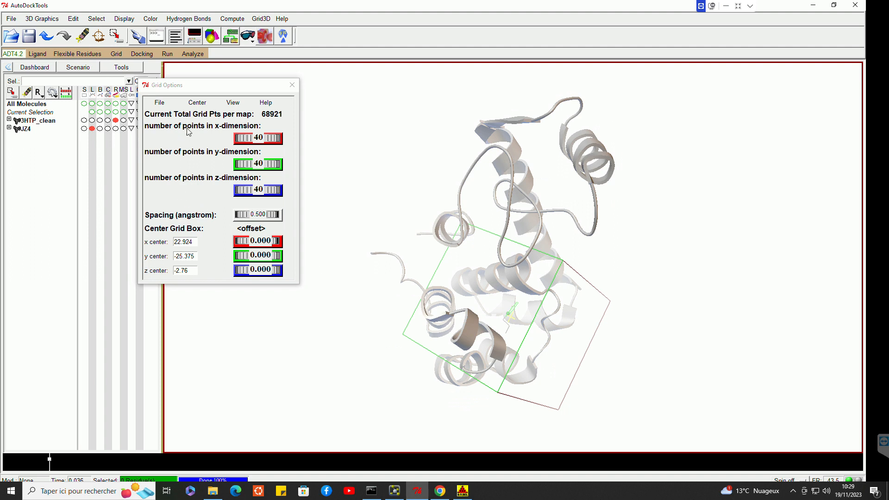
left_click(193, 104)
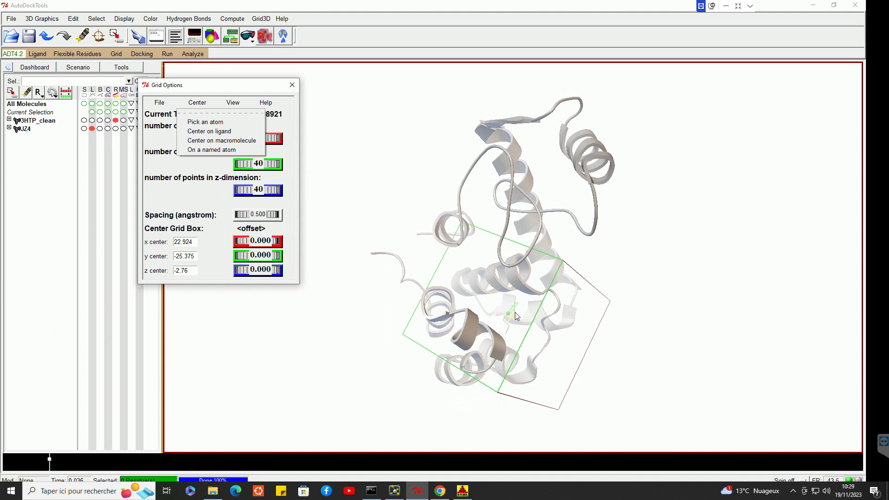
left_click(194, 98)
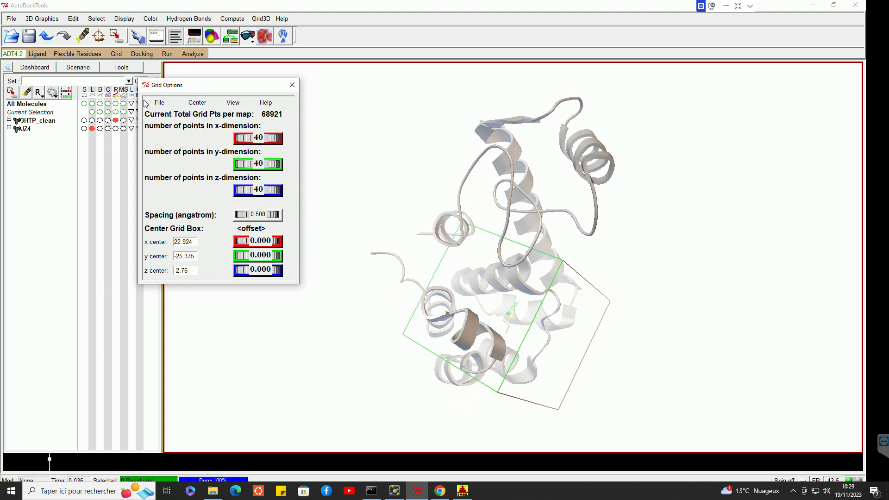
Step: Output the grid dimensions to grid_box.txt in the job folder and close the grid options without saving
left_click(157, 103)
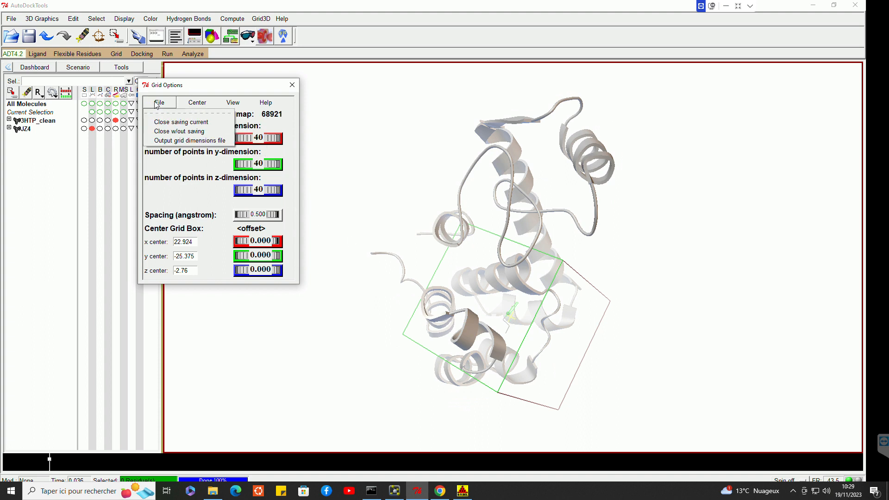
left_click(173, 139)
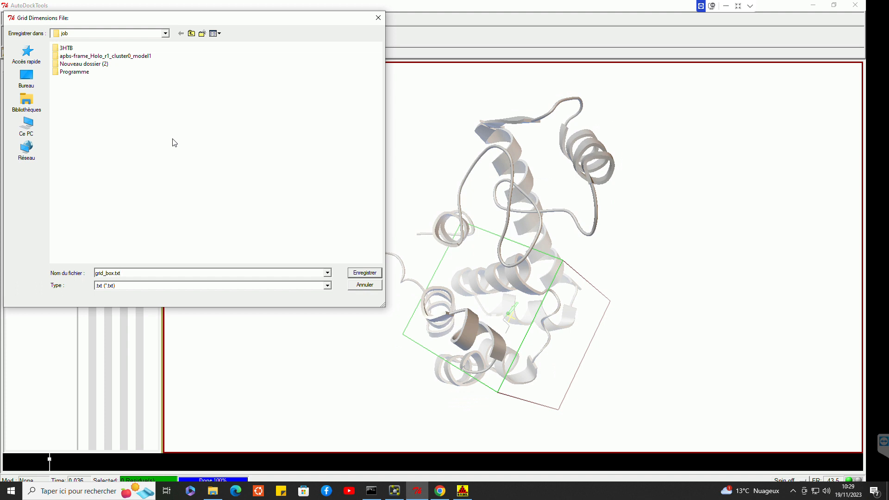
key("Return")
left_click(162, 103)
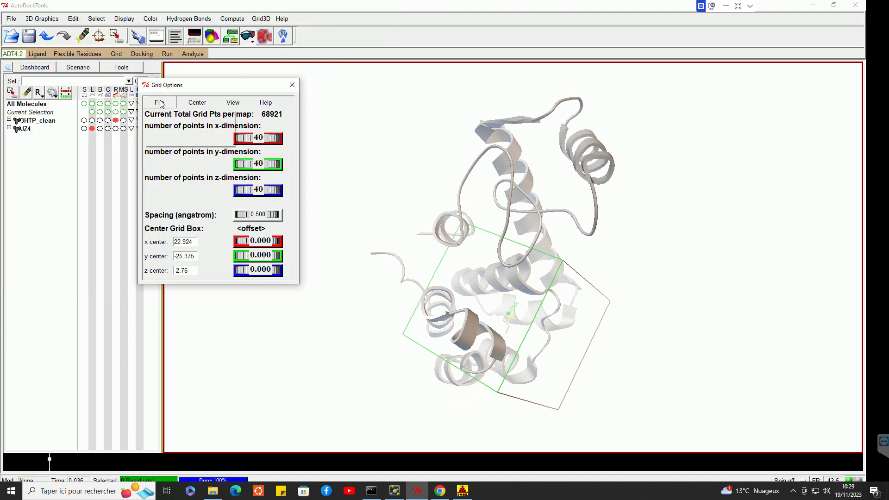
left_click(167, 132)
Step: Save the grid parameter file in the job folder as 1.gpf
left_click(117, 54)
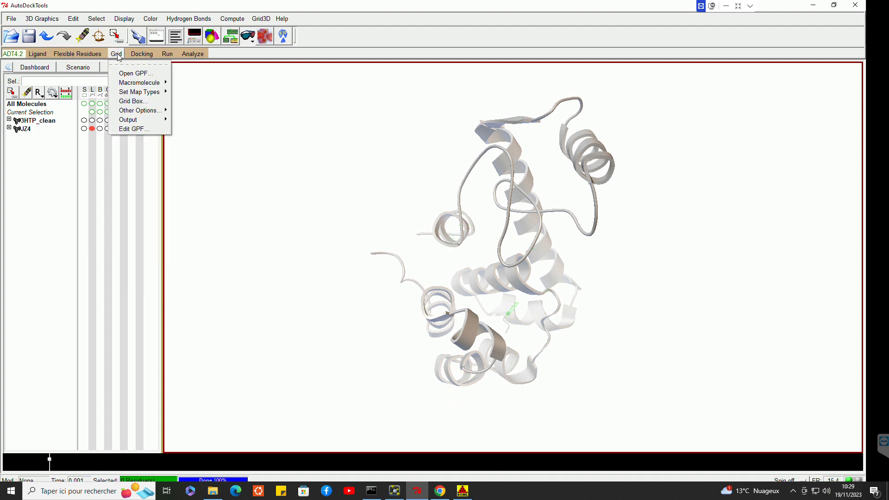
mouse_move(123, 121)
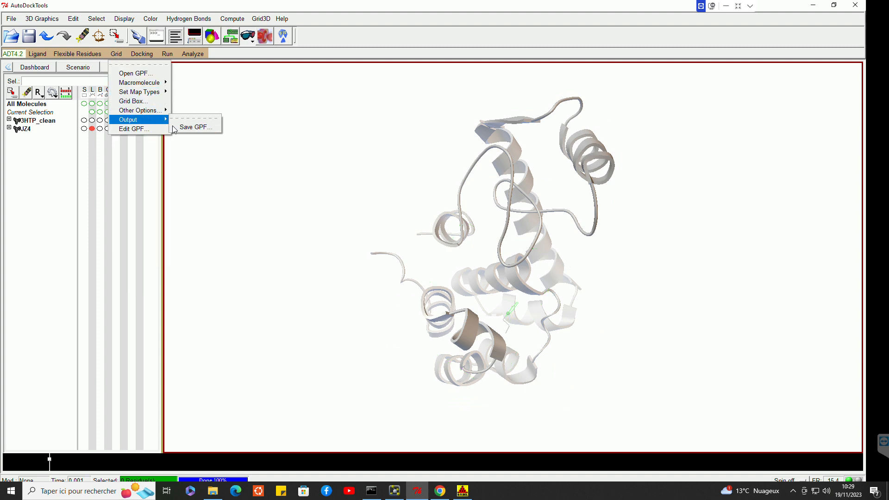
left_click(194, 127)
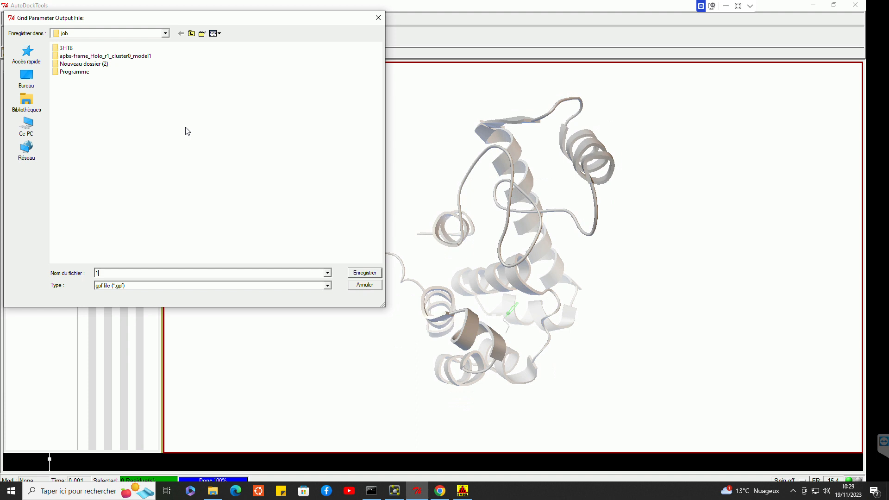
type("1.gpf")
left_click(365, 273)
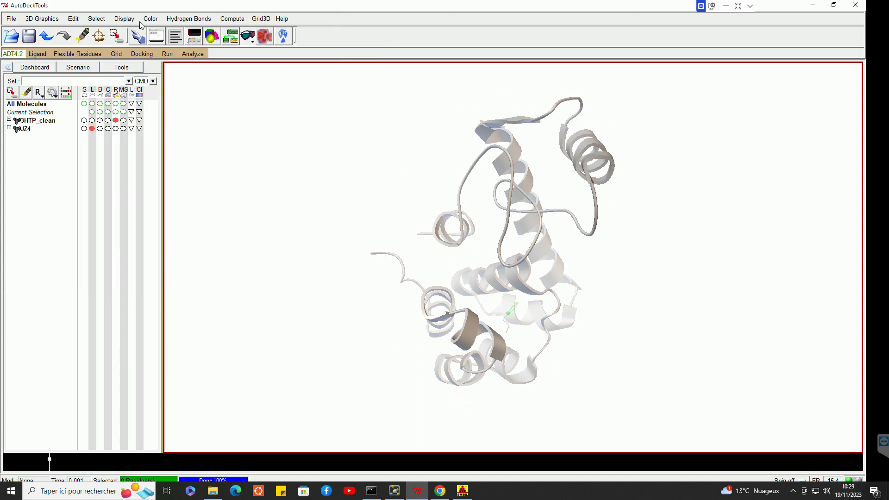
Step: Open 1.gpf for editing, review its grid points, spacing and dielectric entries, and accept it
left_click(117, 54)
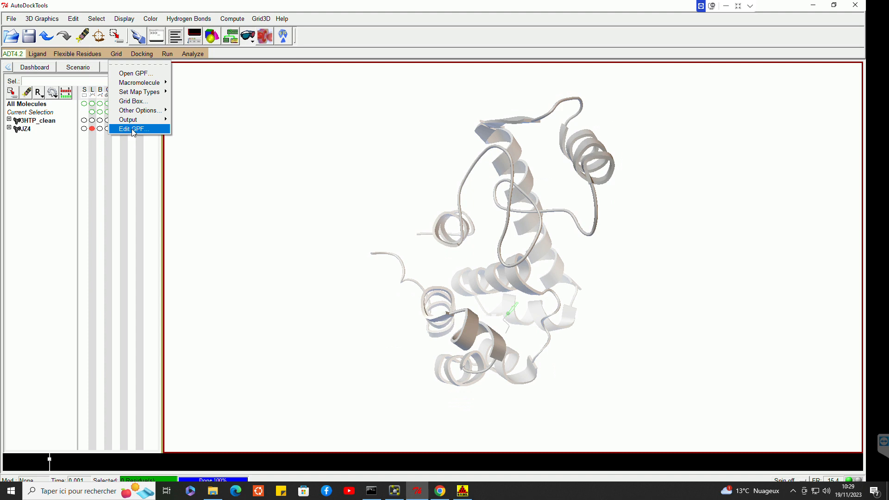
left_click(134, 130)
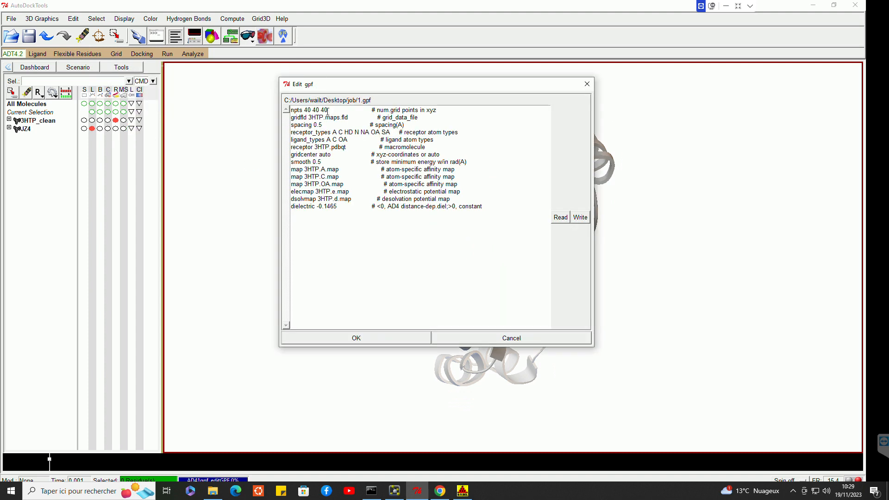
left_click_drag(333, 110, 293, 121)
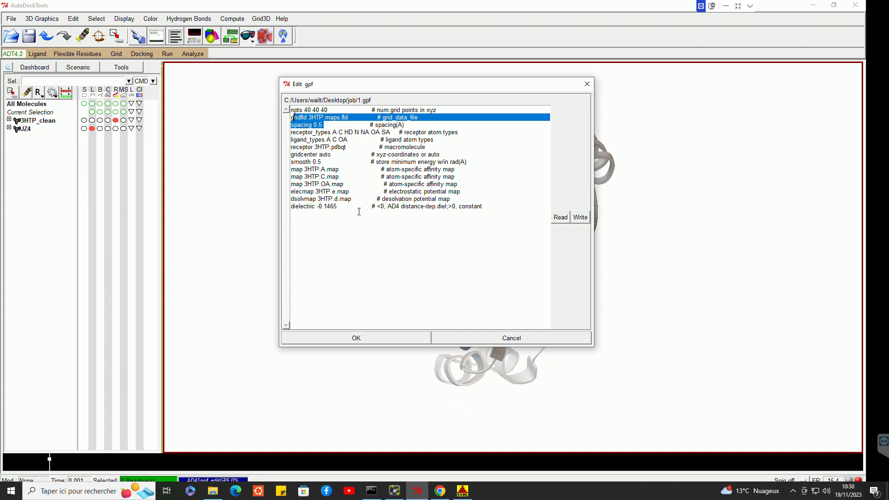
left_click(358, 215)
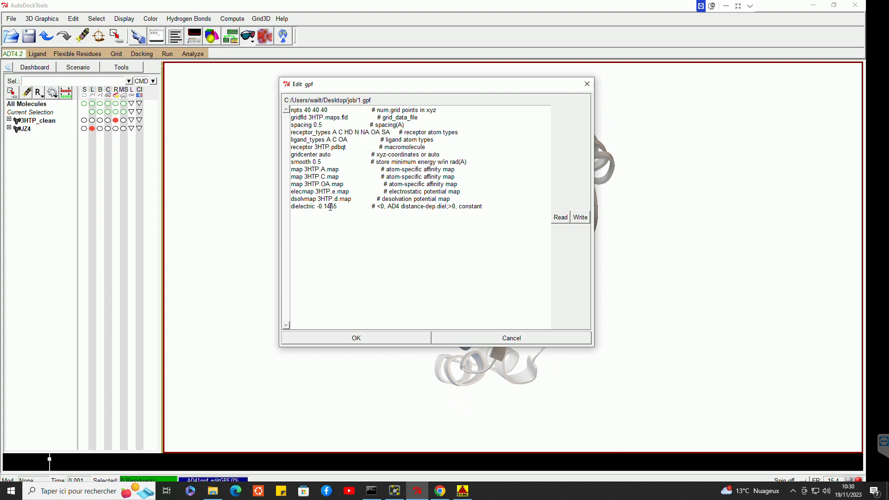
left_click_drag(330, 207, 343, 207)
left_click(388, 338)
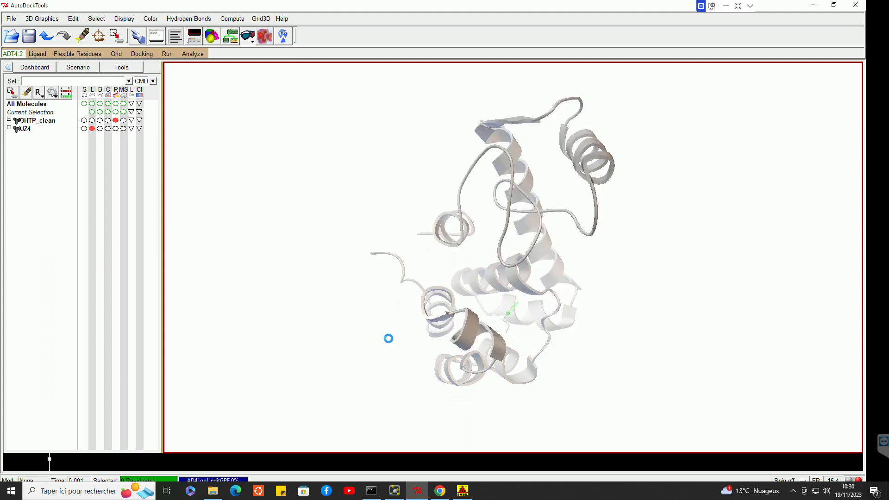
Step: Start an AutoGrid run and choose autogrid4 from the job folder as its program
left_click(173, 54)
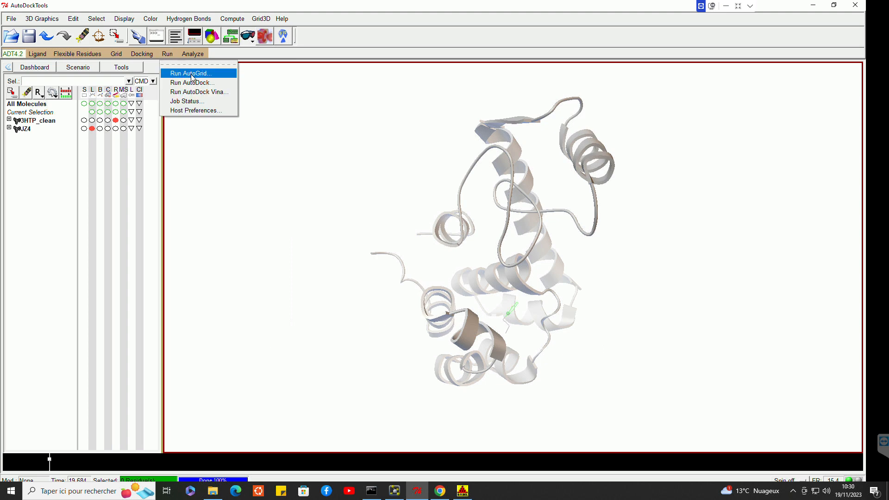
left_click(189, 73)
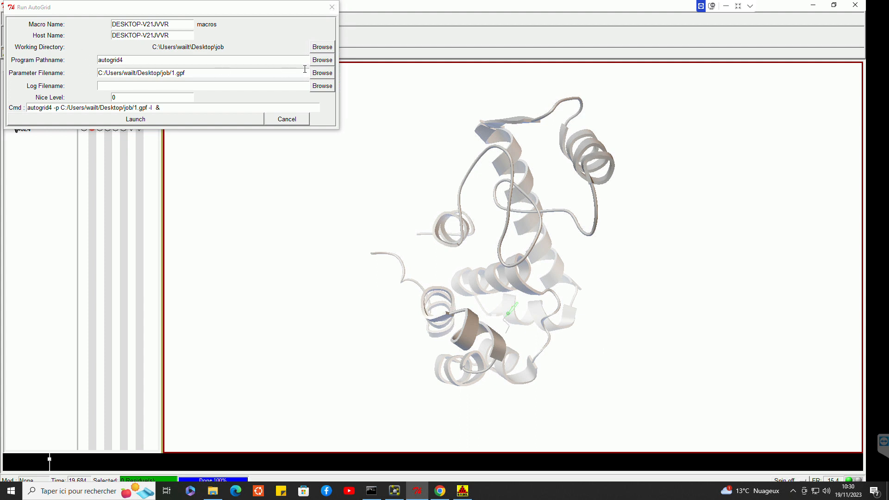
left_click(322, 62)
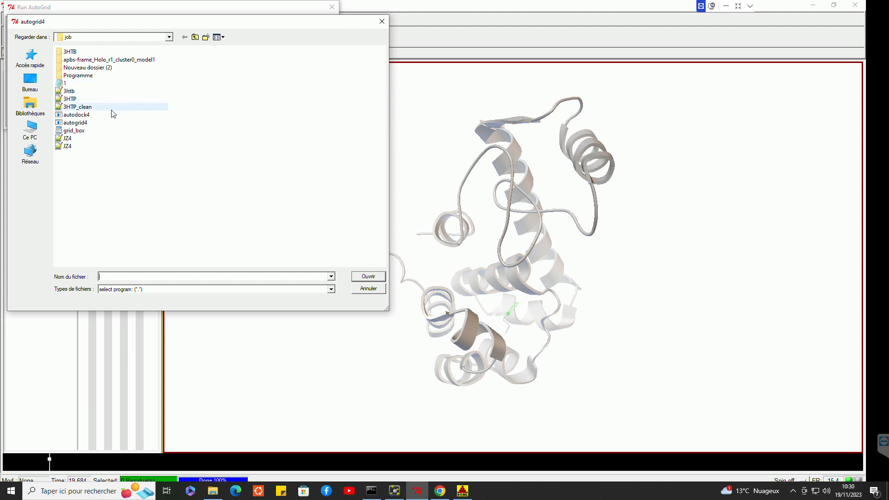
left_click(87, 124)
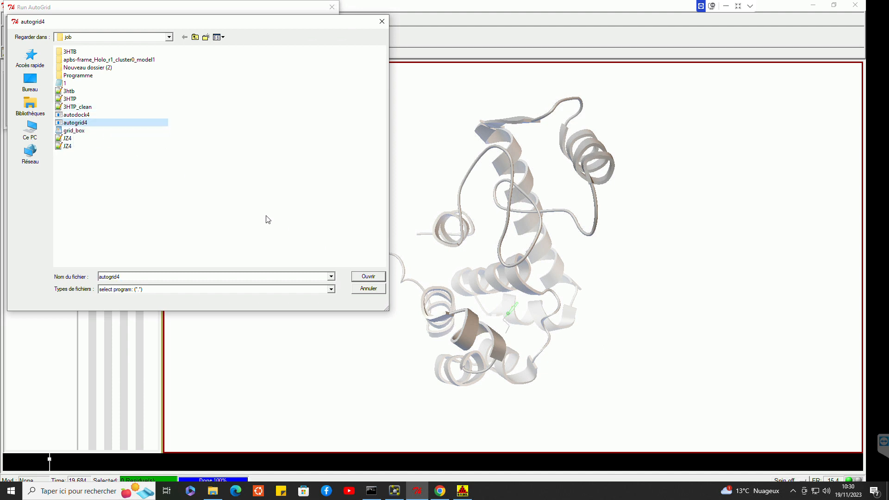
left_click(375, 277)
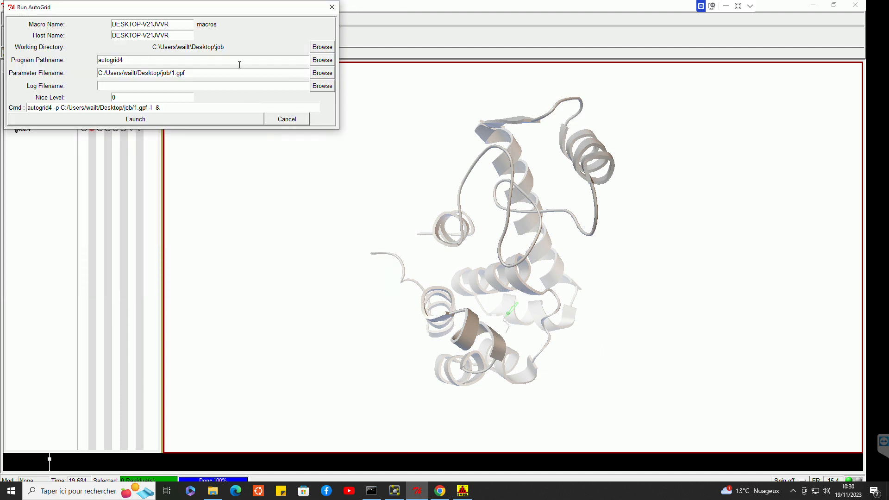
Step: Choose 1.gpf as the AutoGrid parameter file and launch the calculation
left_click(327, 74)
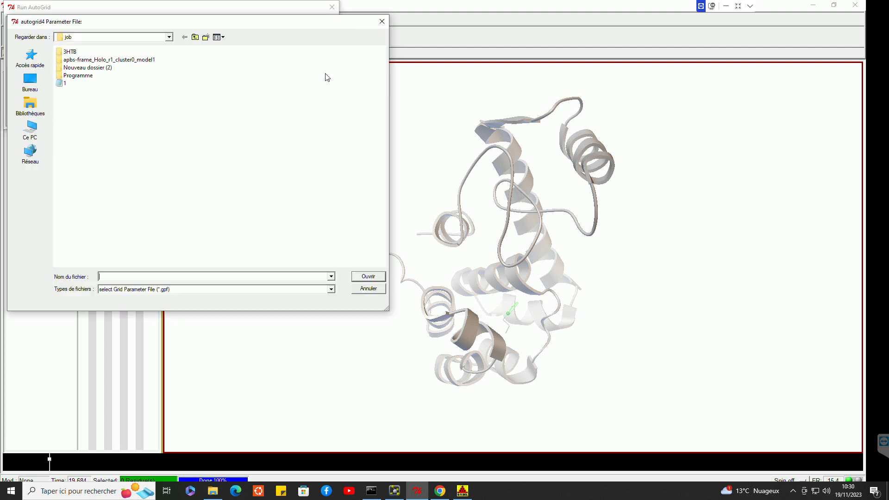
left_click(72, 84)
left_click(369, 277)
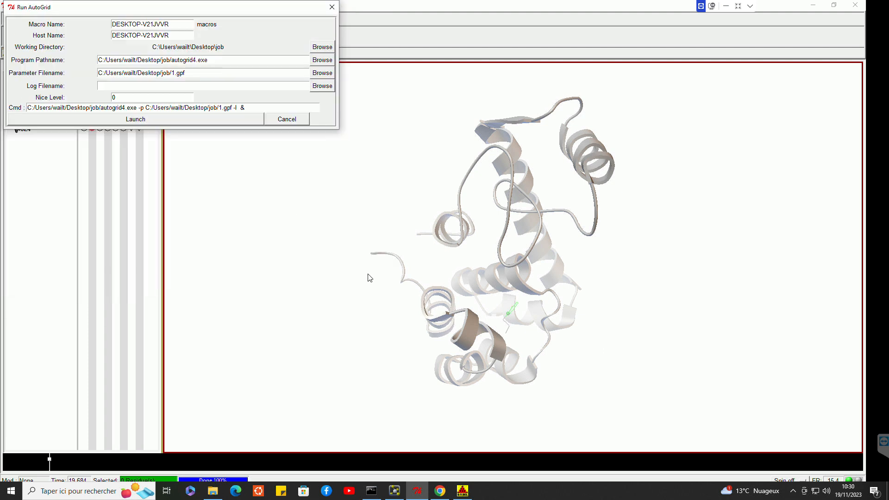
left_click(181, 121)
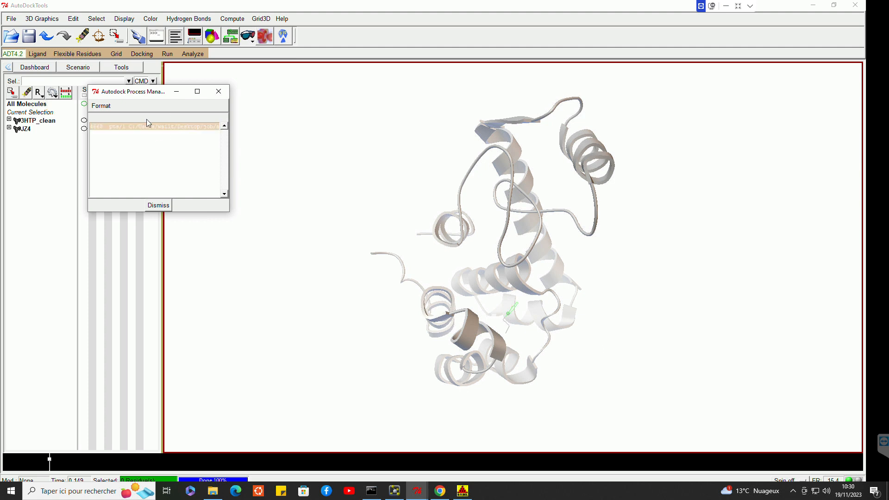
left_click_drag(145, 91, 325, 111)
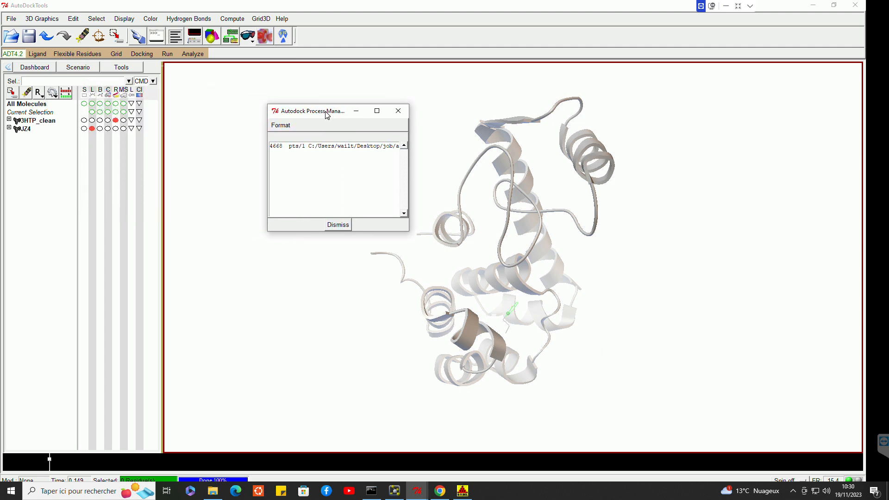
Step: Set the 3HTP PDBQT file from the job folder as the rigid macromolecule for docking
left_click(143, 55)
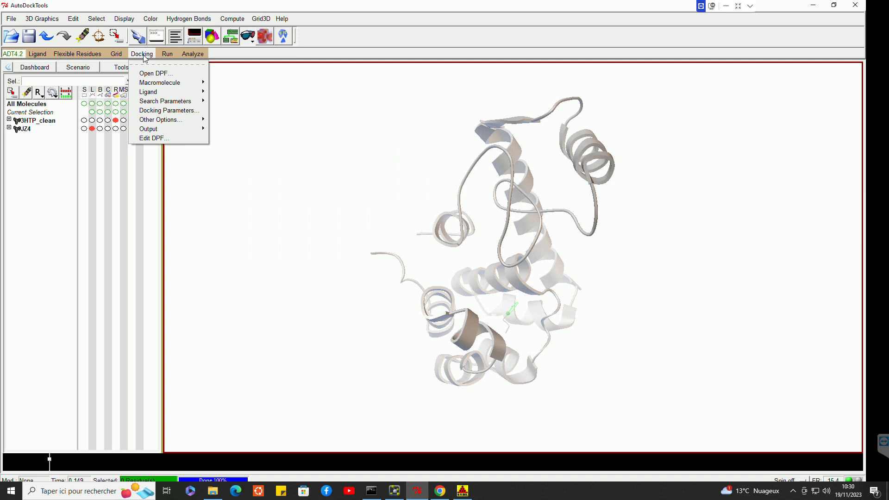
mouse_move(178, 82)
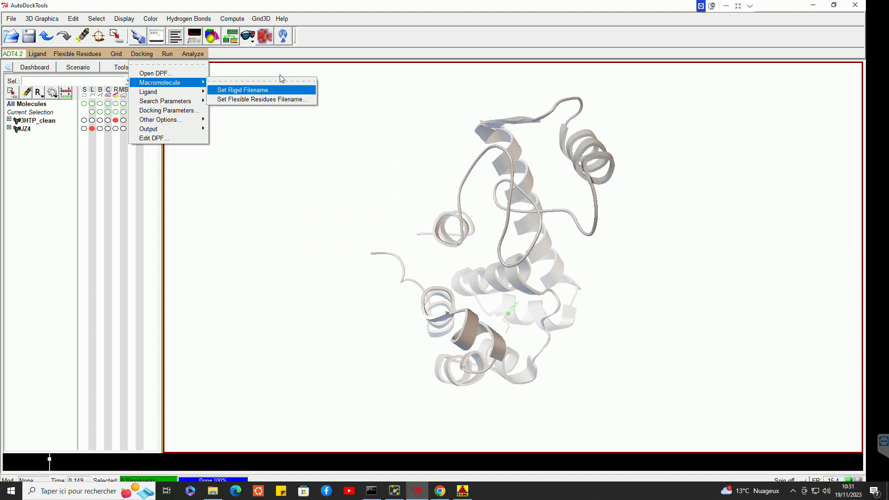
left_click(232, 89)
left_click_drag(218, 20, 343, 51)
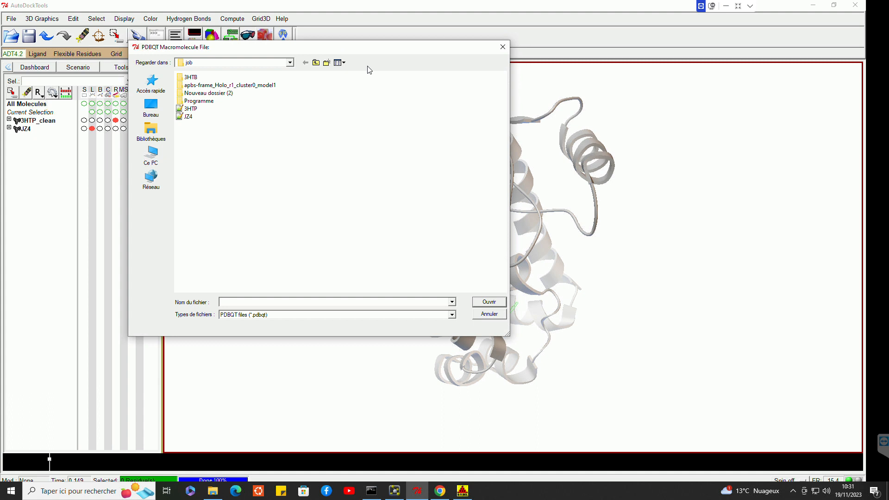
left_click(195, 109)
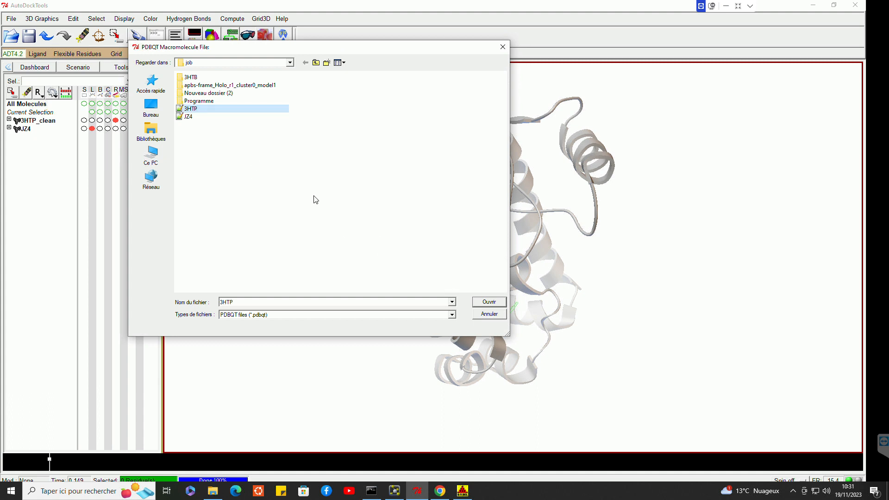
left_click(489, 303)
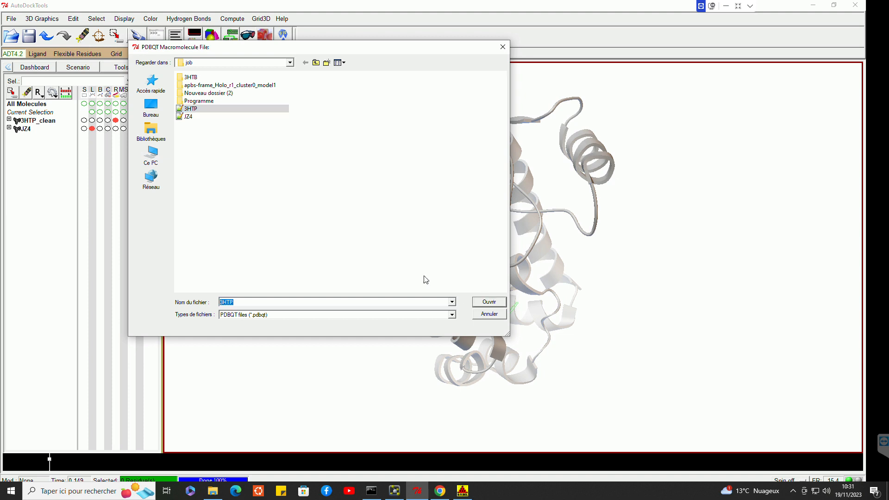
Step: Choose JZ4 as the docking ligand and accept its parameters with random initial position, quaternion offset and dihedrals
left_click(148, 54)
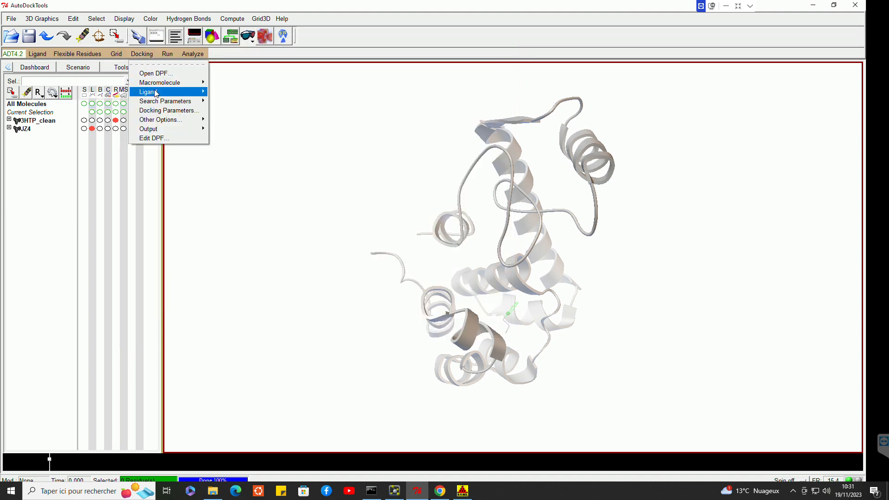
mouse_move(161, 96)
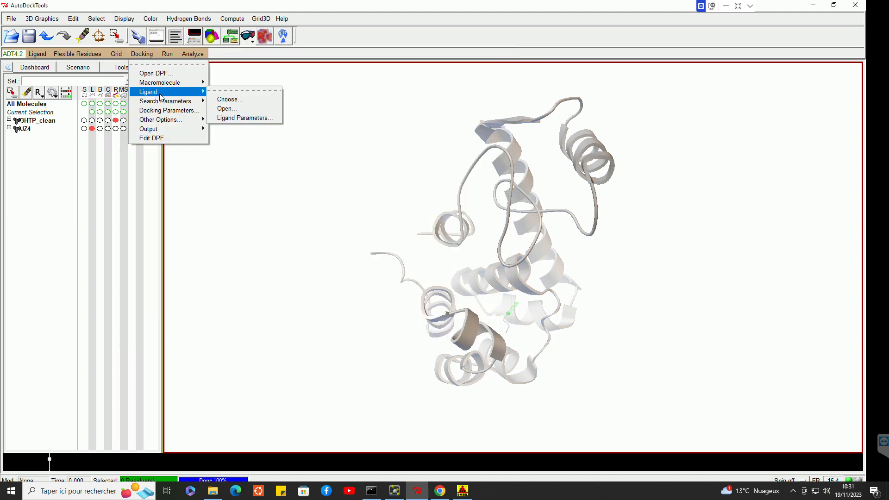
left_click(244, 100)
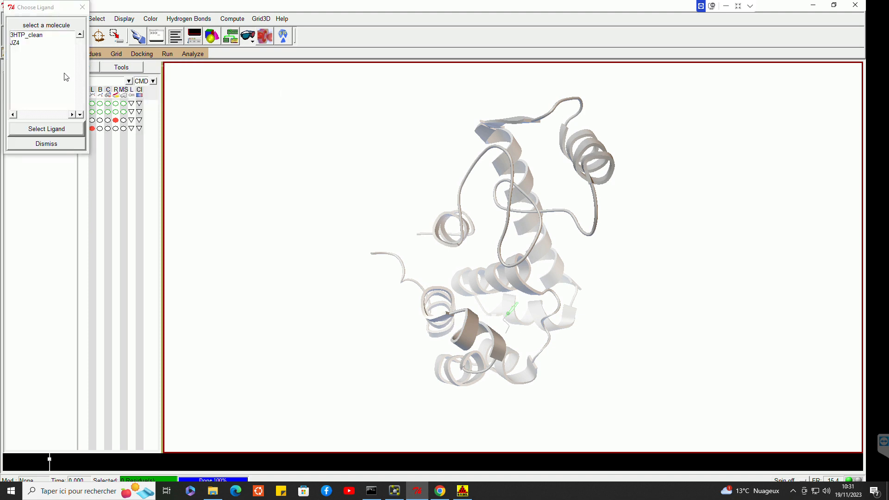
left_click(24, 43)
left_click(55, 127)
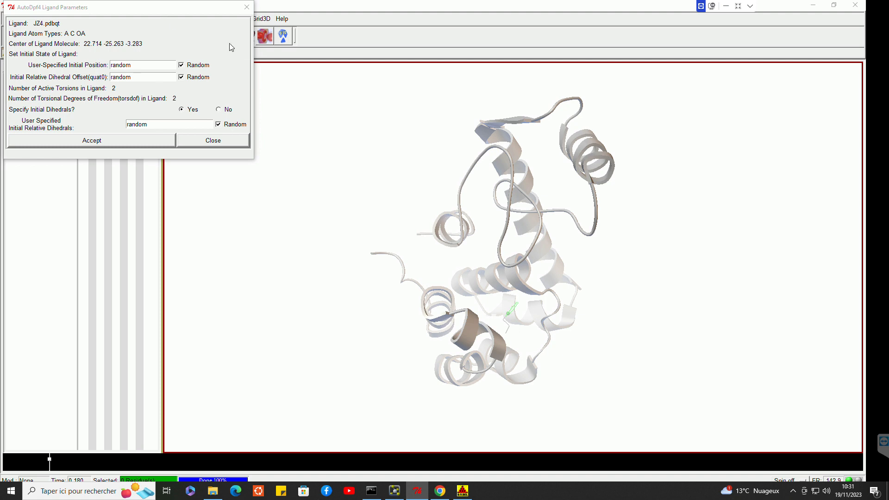
left_click(241, 49)
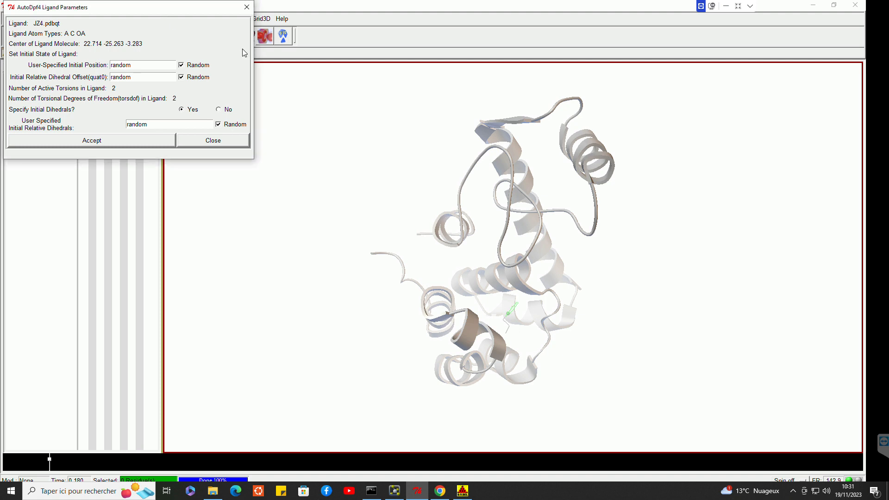
left_click(111, 140)
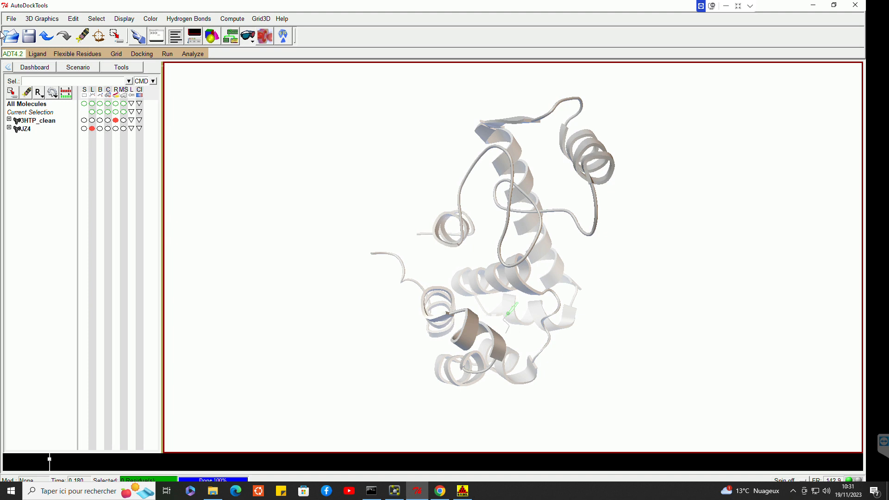
Step: Set the genetic algorithm search to 20 GA runs and a population size of 300, and accept the parameters
left_click(142, 54)
mouse_move(163, 102)
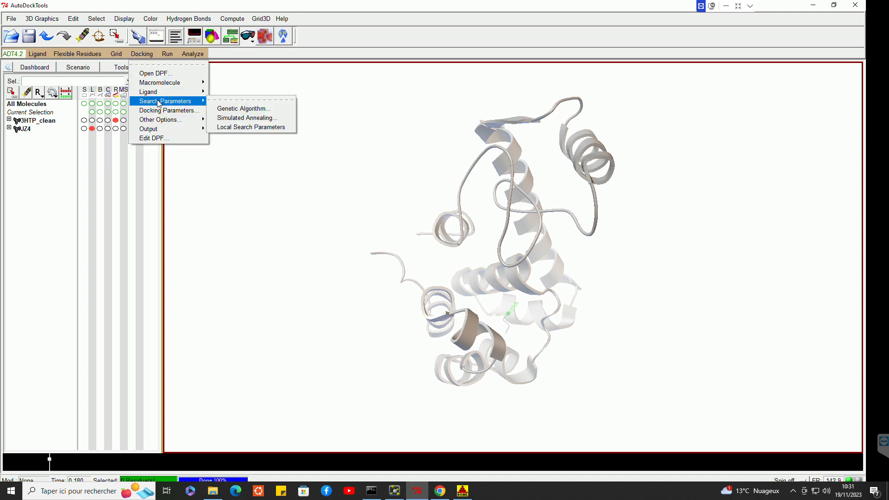
left_click(225, 109)
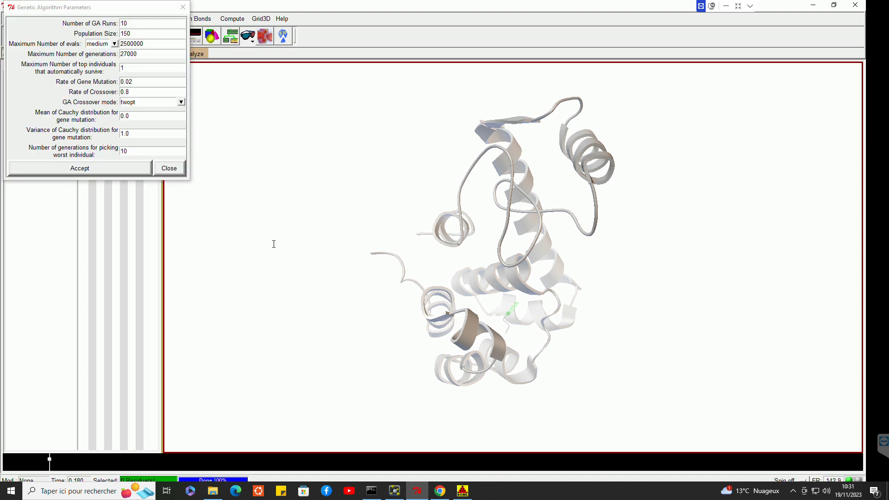
left_click_drag(157, 13, 381, 164)
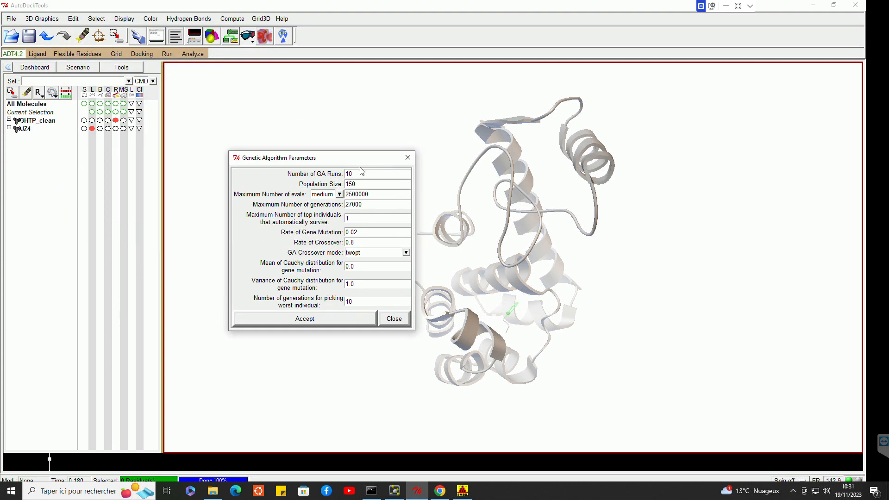
double_click(345, 174)
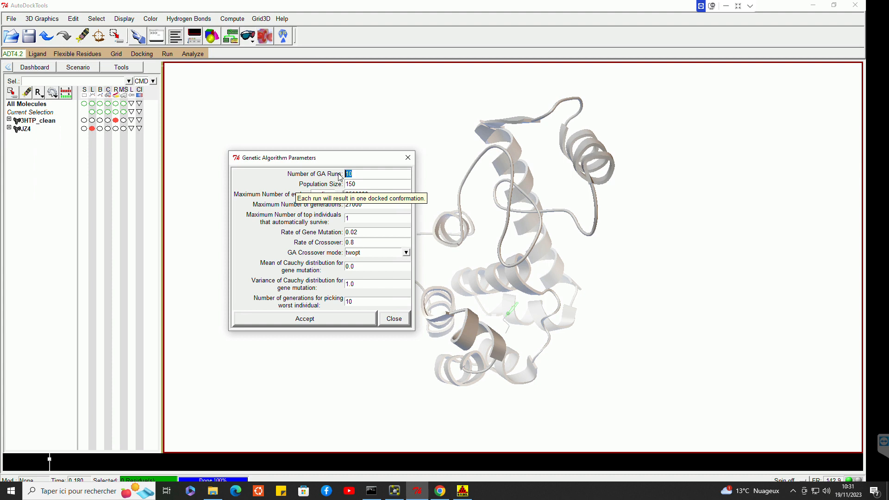
type("20")
double_click(361, 174)
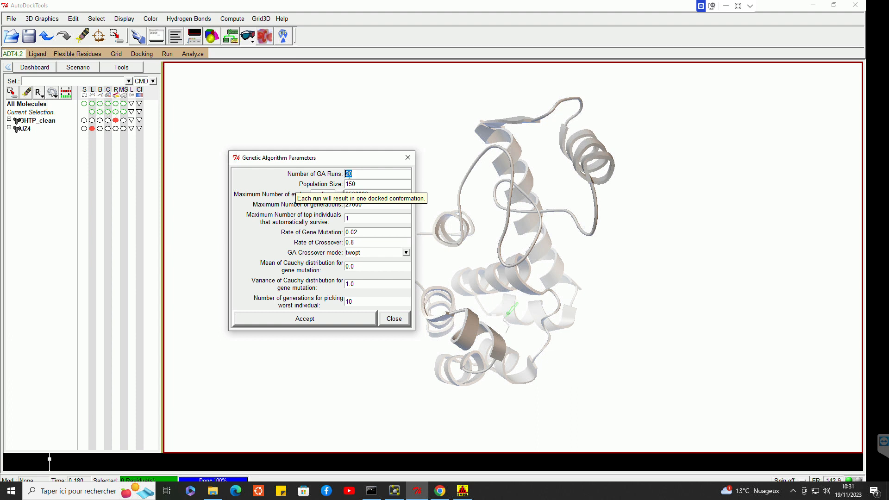
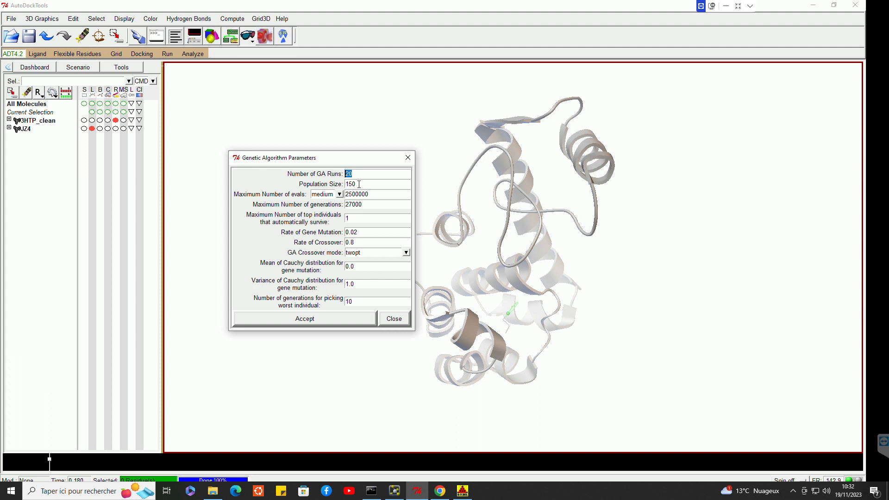
left_click_drag(359, 184, 342, 184)
type("300")
left_click(314, 320)
Step: Save the Lamarckian GA (4.2) docking parameter file as 1.dpf in the job folder
left_click(141, 54)
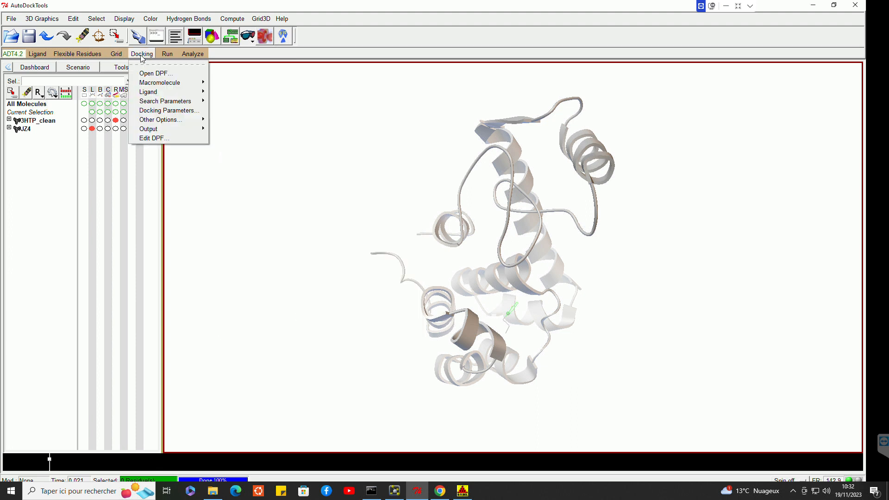
mouse_move(184, 130)
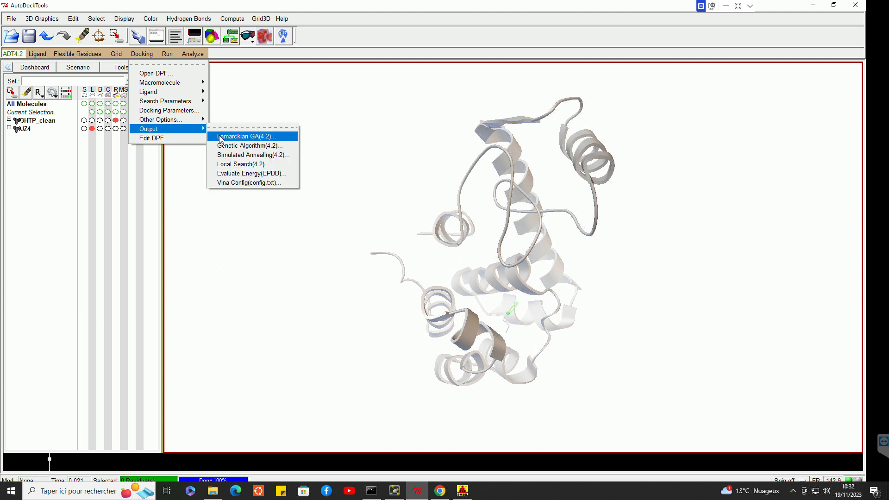
left_click(220, 137)
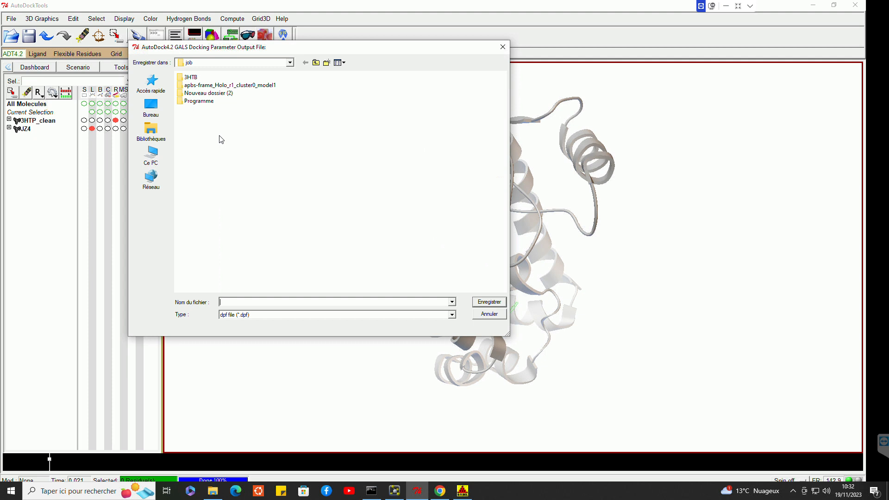
type("1")
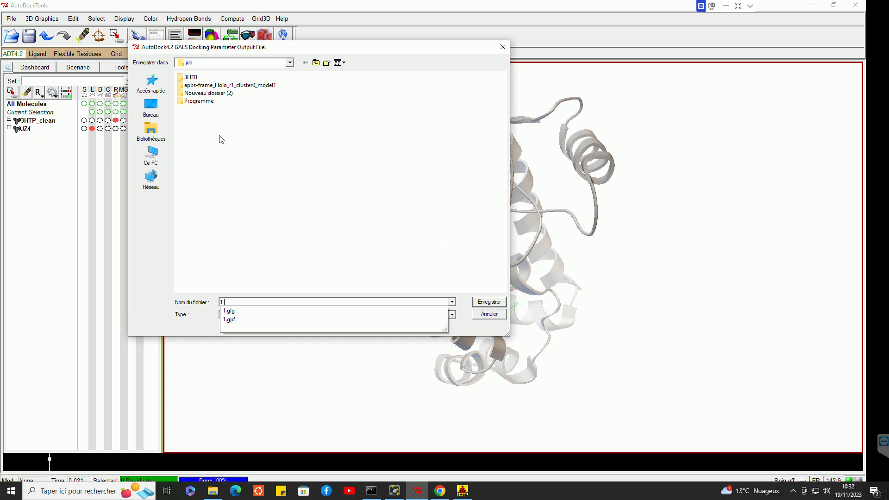
type(".dpf")
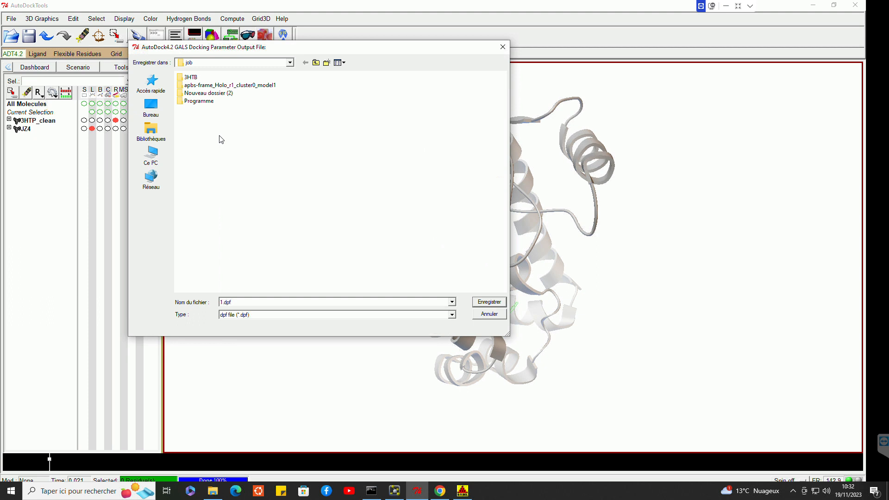
left_click(501, 300)
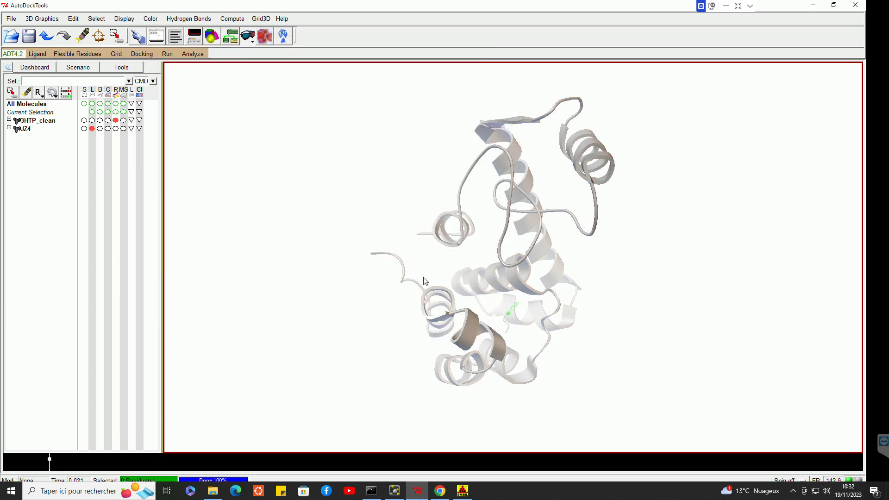
Step: Launch an AutoDock run with autodock4 as the program and 1.dpf as the parameter file, both from the job folder
left_click(168, 54)
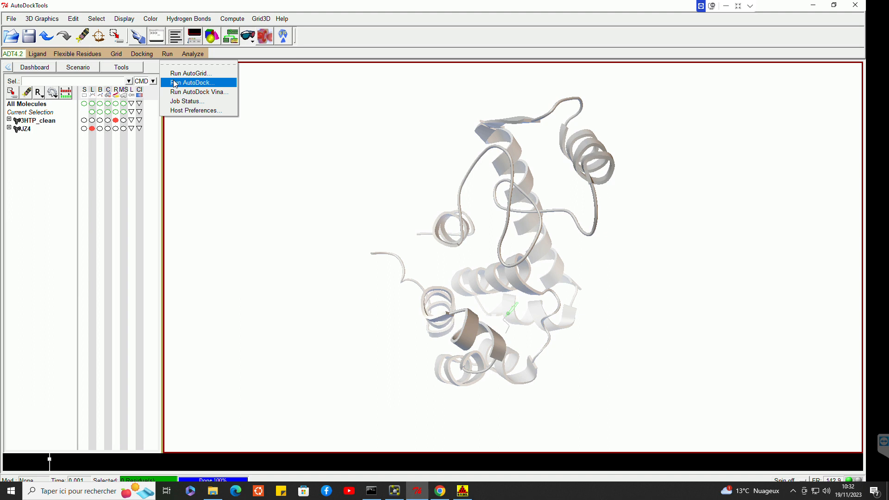
left_click(175, 83)
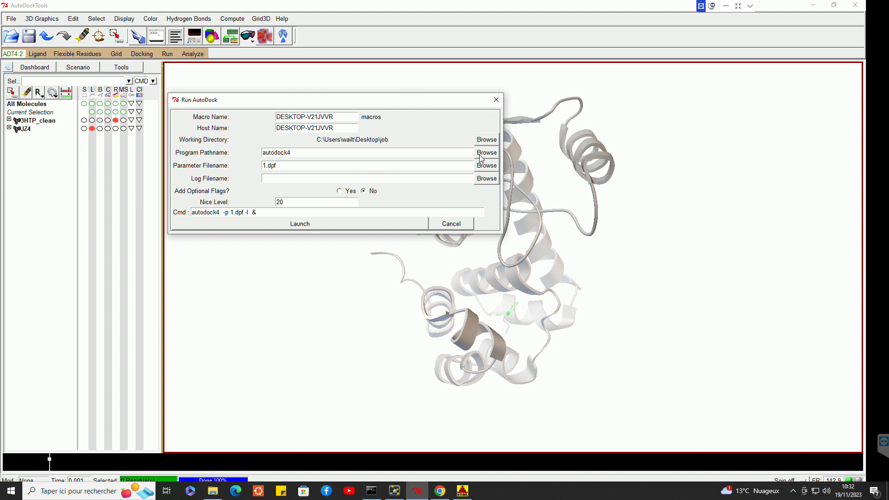
left_click(485, 154)
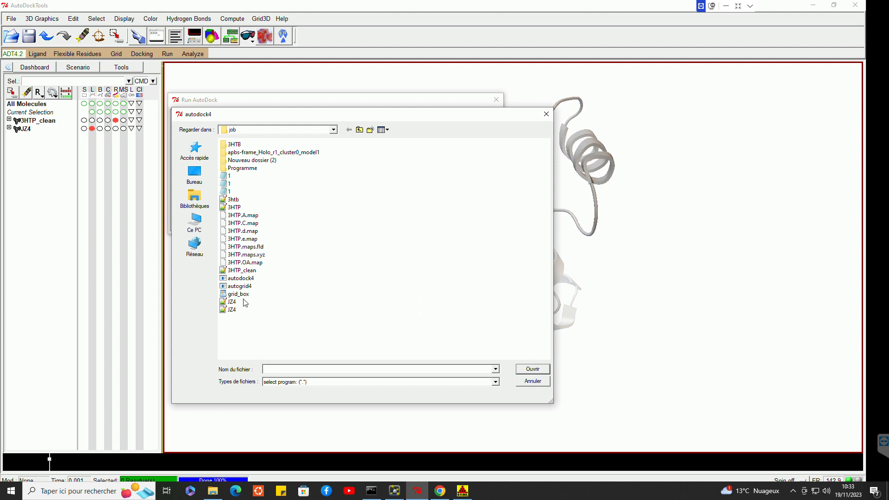
double_click(244, 278)
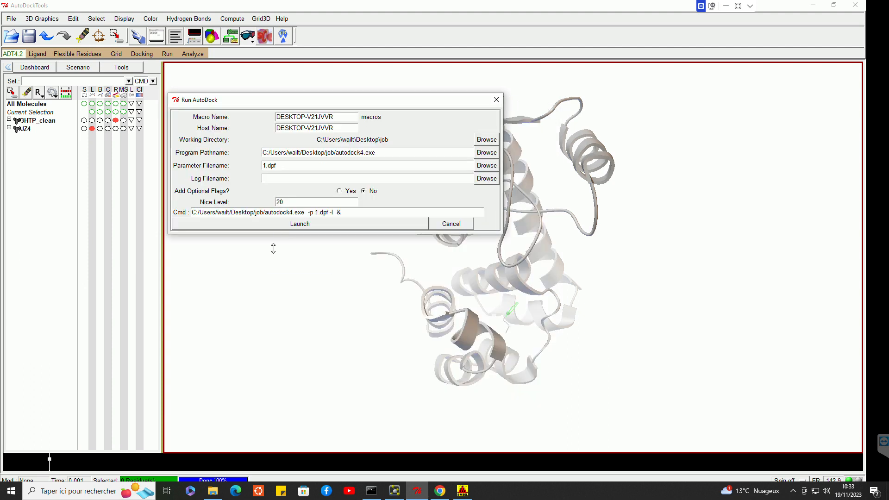
left_click(482, 167)
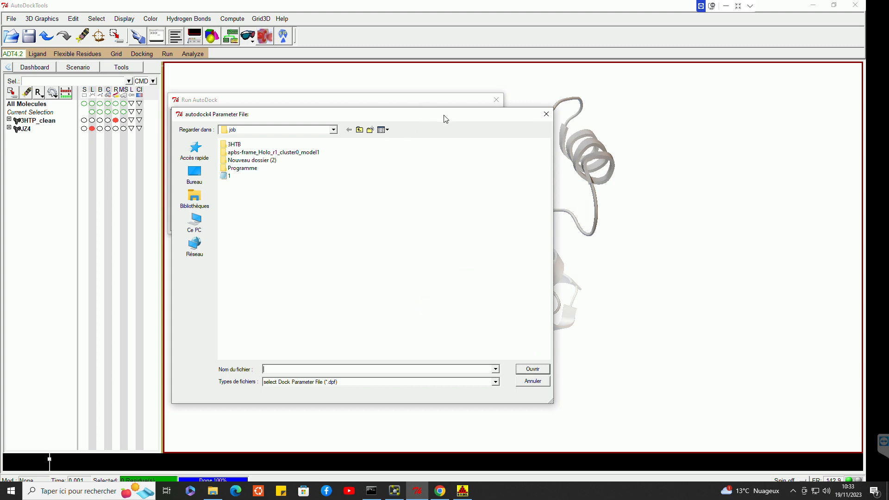
double_click(253, 178)
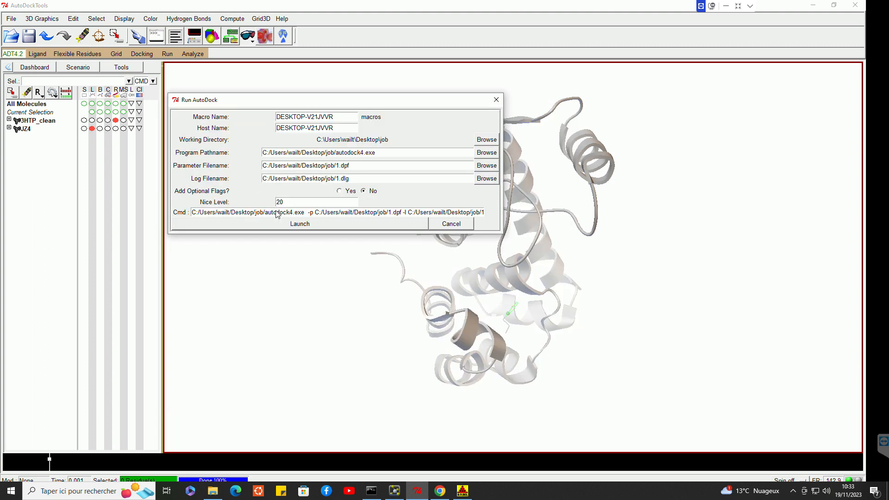
left_click(281, 225)
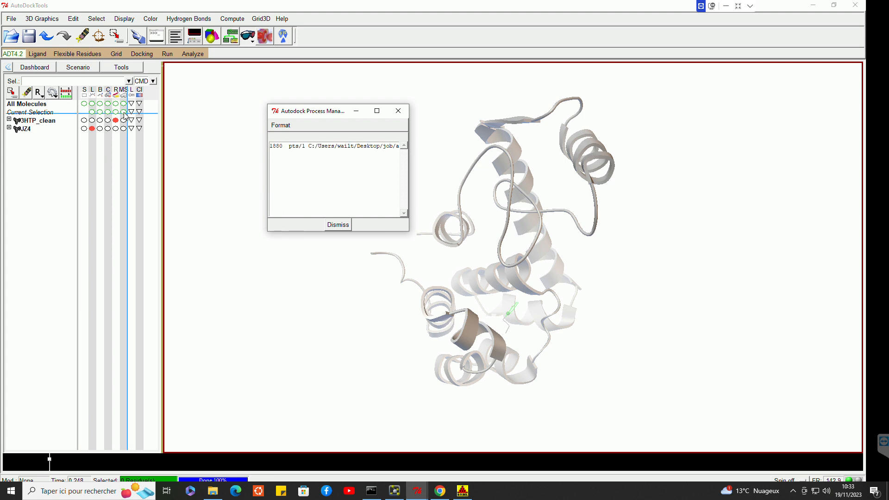
Step: Open the general user preferences and select the Startup Directory path
left_click(11, 20)
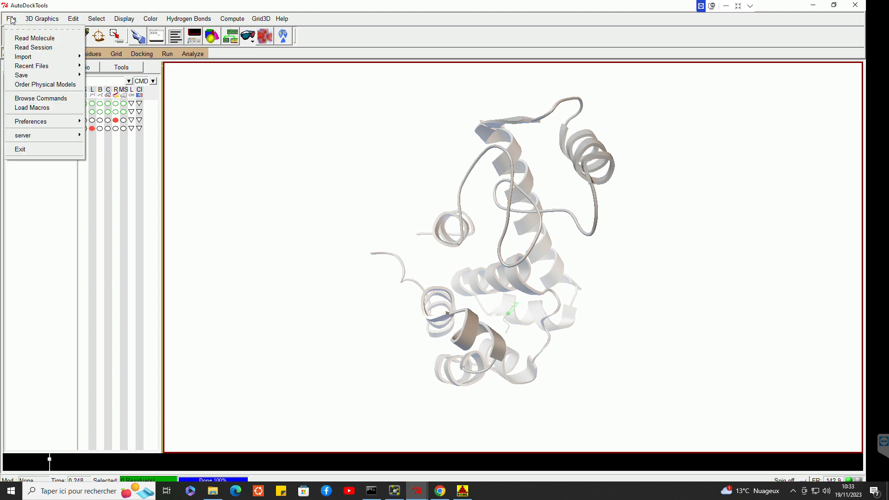
mouse_move(69, 121)
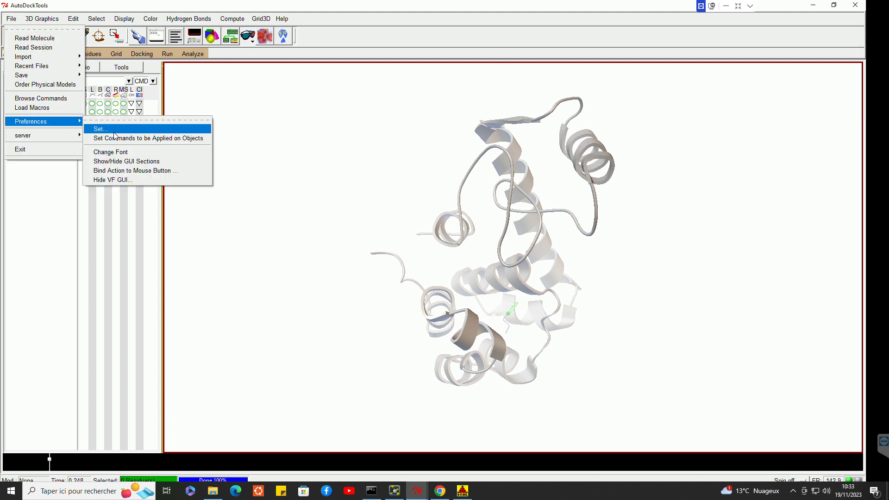
left_click(114, 130)
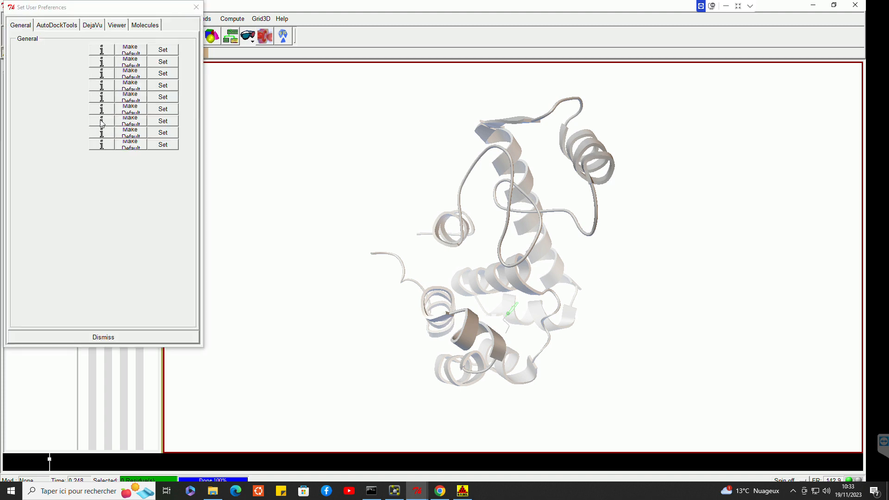
left_click_drag(113, 7, 304, 44)
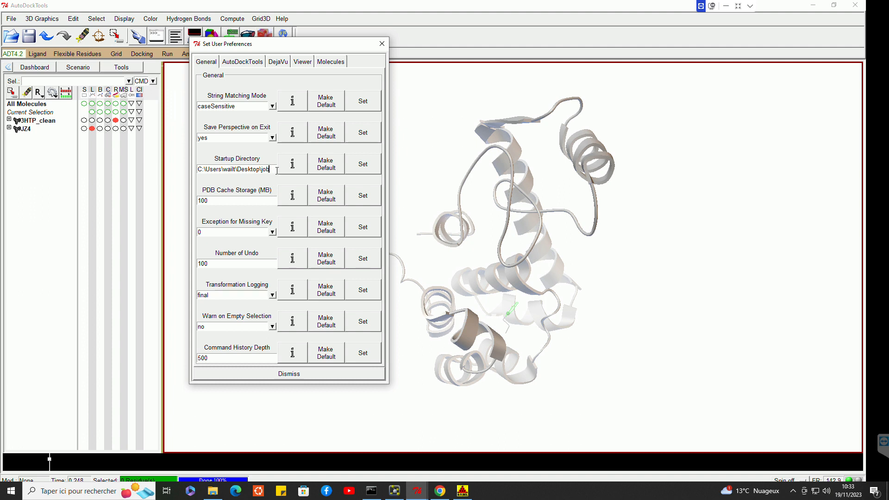
left_click_drag(277, 171, 197, 170)
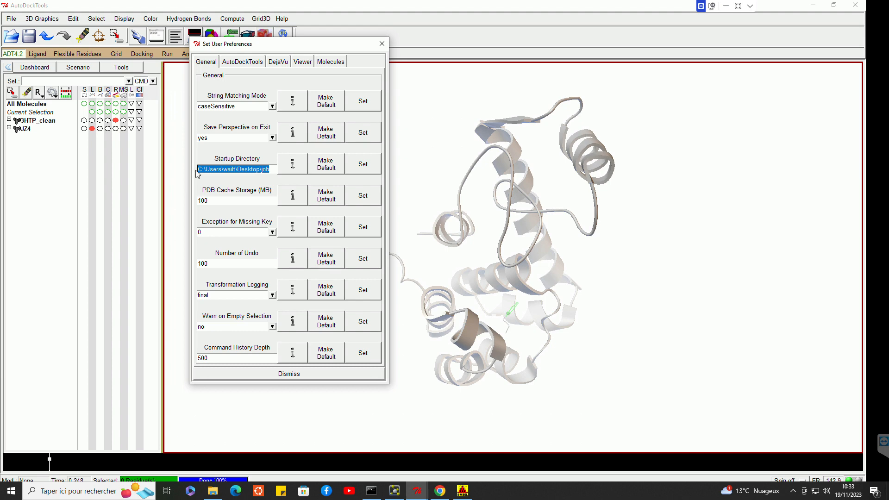
Step: Copy the job folder's full path from File Explorer and return to the AutoDockTools user preferences
left_click(815, 9)
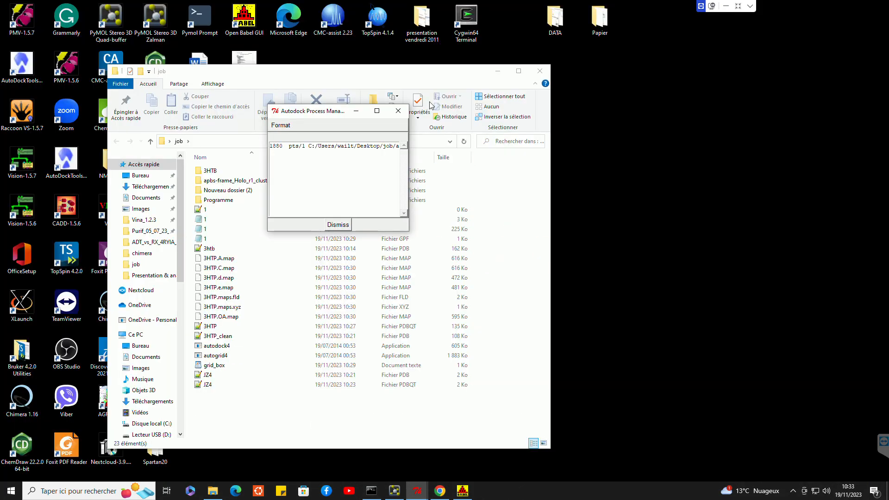
left_click(398, 111)
left_click(392, 142)
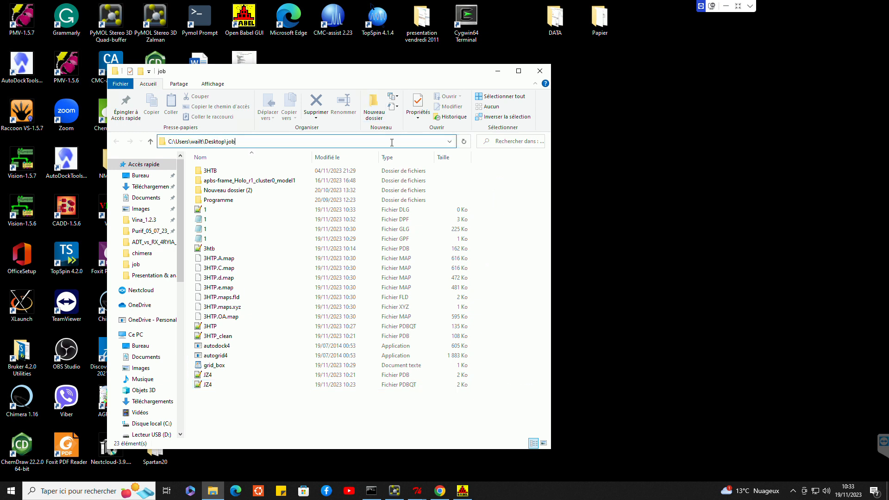
left_click_drag(334, 144, 139, 146)
key("ctrl+c")
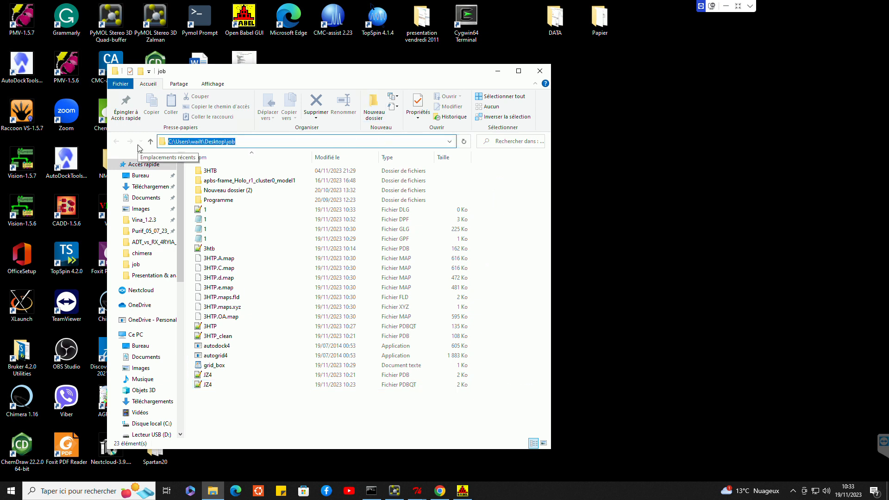
left_click(417, 490)
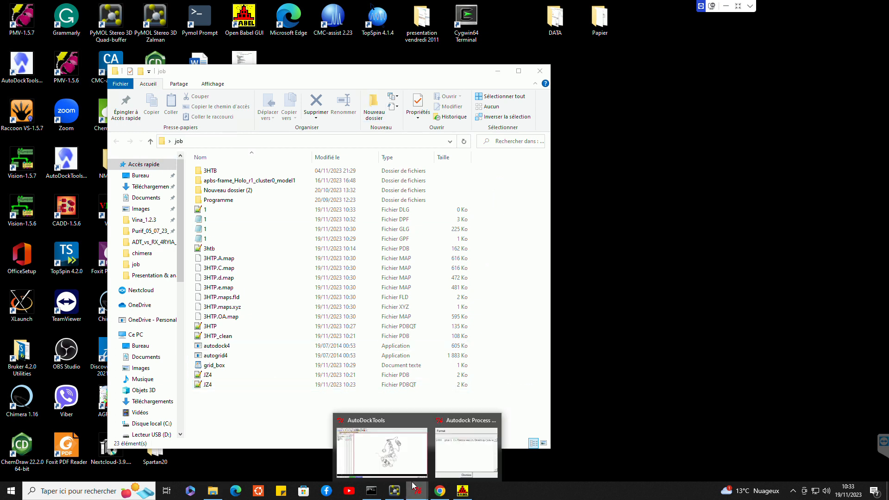
left_click(391, 453)
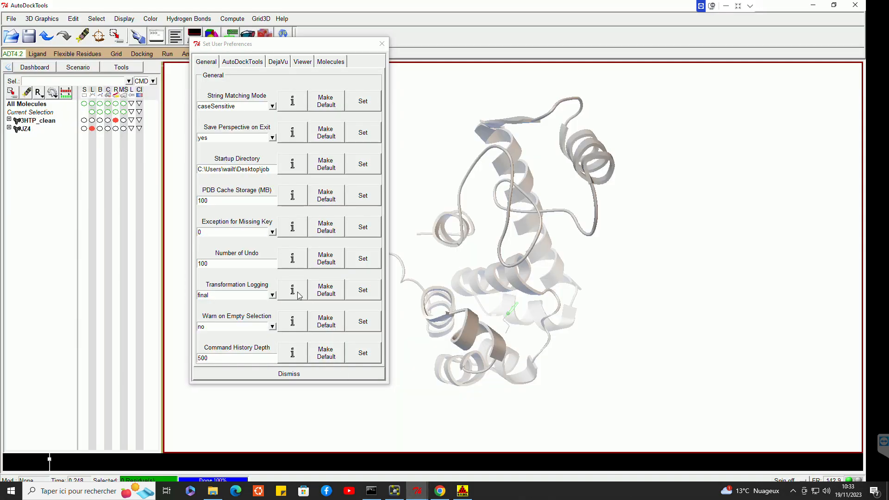
Step: Set the Startup Directory preference to the copied job folder path, apply it and close the user preferences
left_click_drag(270, 170, 168, 169)
key("ctrl+v")
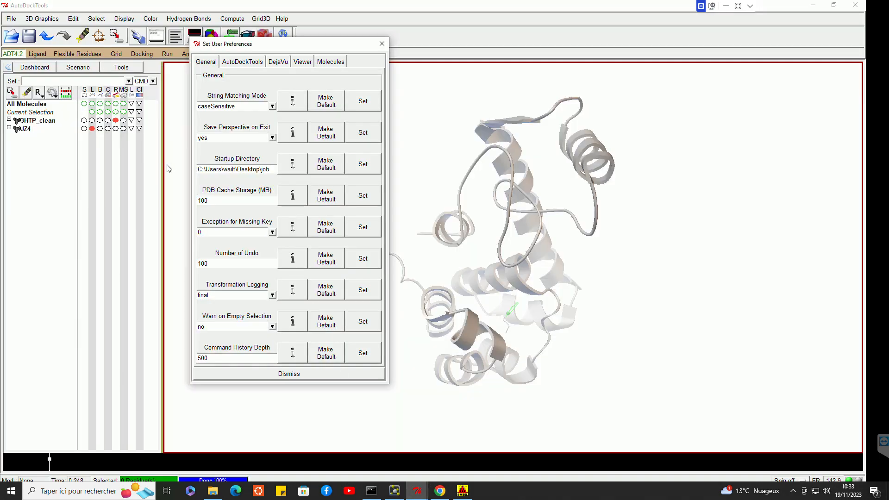
left_click(364, 165)
left_click(381, 44)
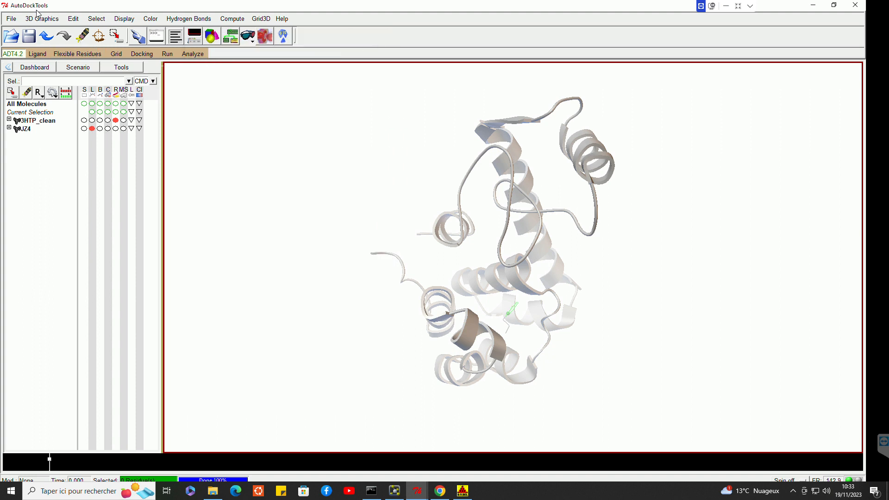
Step: Check which folder the Read Molecule file browser opens in, and close it without loading a molecule
left_click(11, 19)
left_click(23, 39)
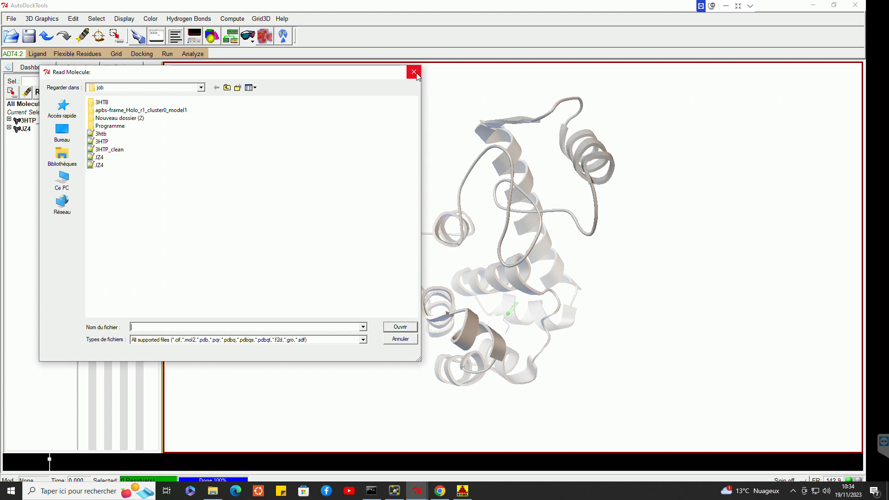
left_click(416, 74)
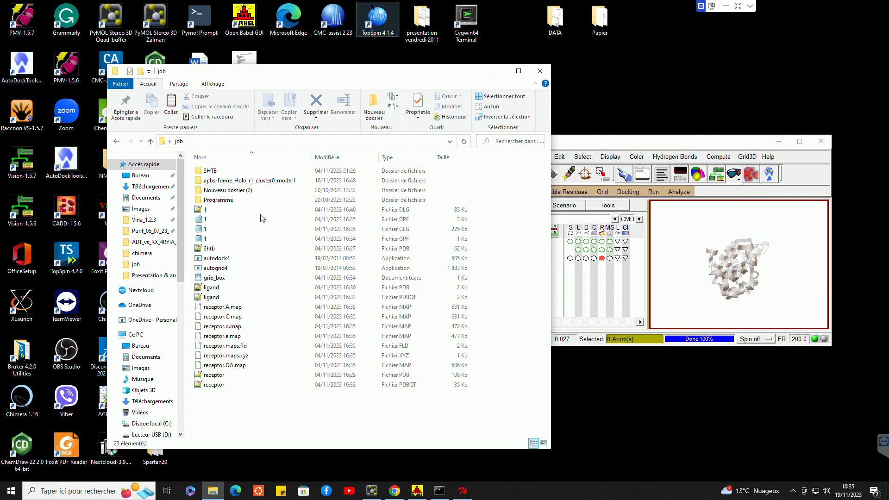
Step: Open the docking log 1.dlg from the job folder in Notepad++ and find the first occurrence of rmsd
left_click(214, 212)
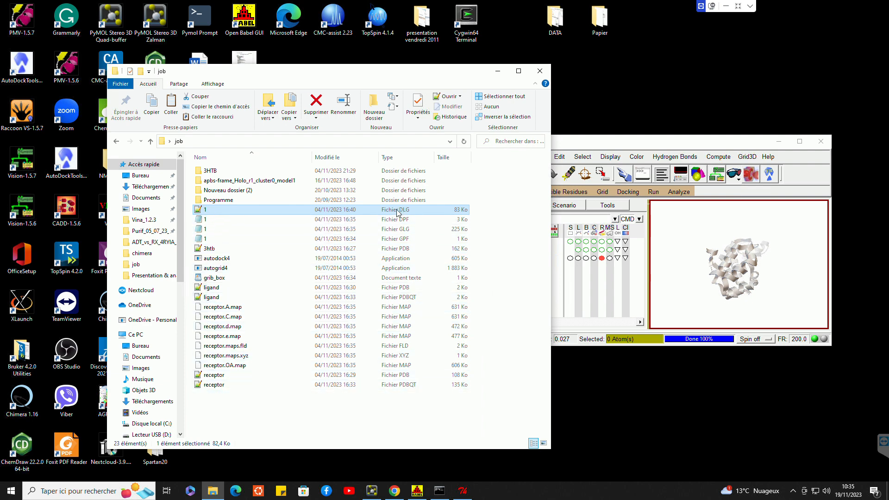
double_click(294, 212)
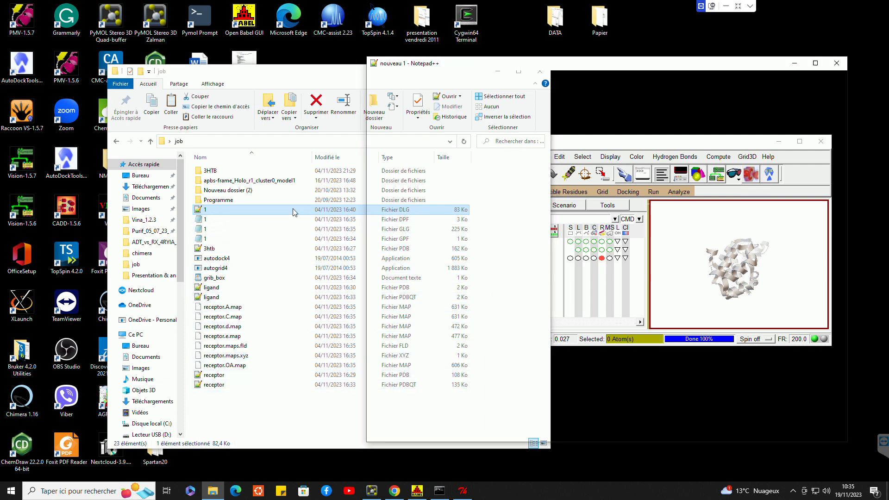
left_click_drag(508, 64, 350, 59)
key("ctrl+f")
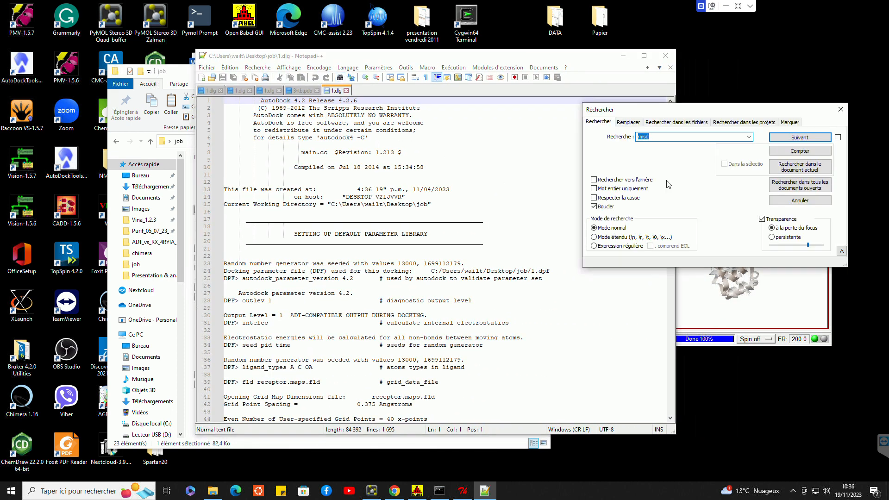
left_click(811, 136)
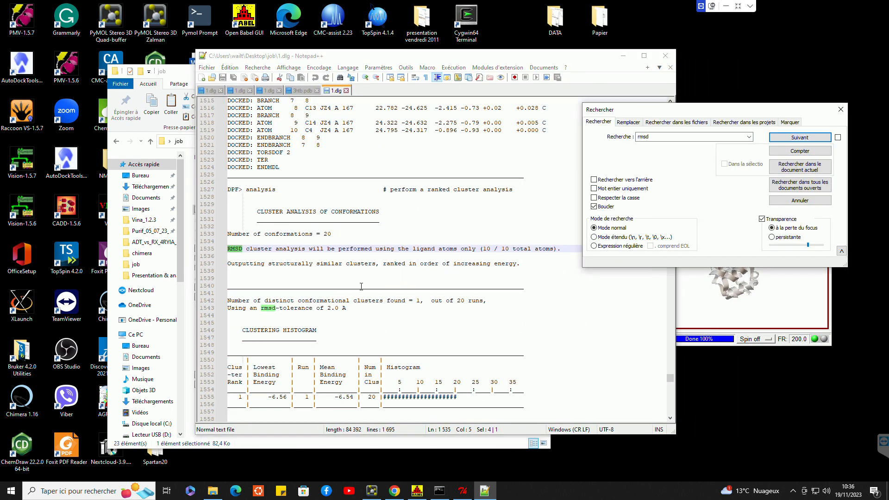
Step: Examine the lowest binding energy and run number in the log's clustering histogram, and put the search and log windows away
scroll(361, 286, "down", 4)
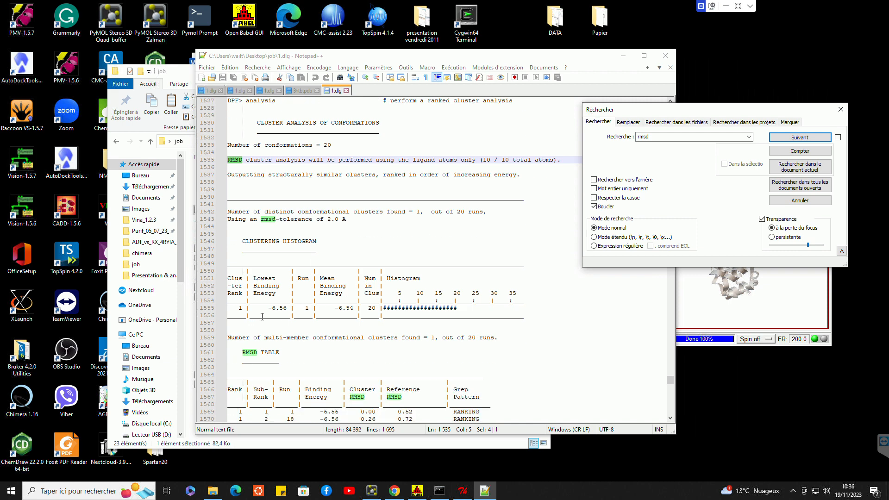
left_click_drag(268, 309, 288, 309)
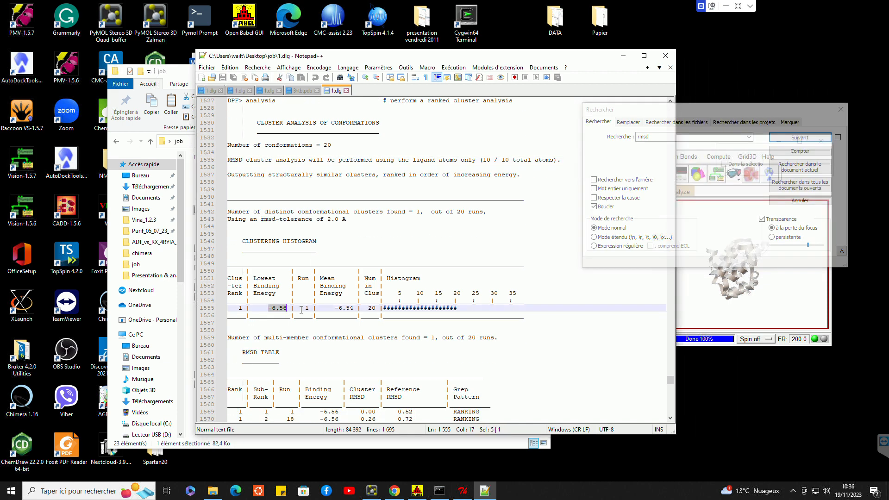
double_click(308, 308)
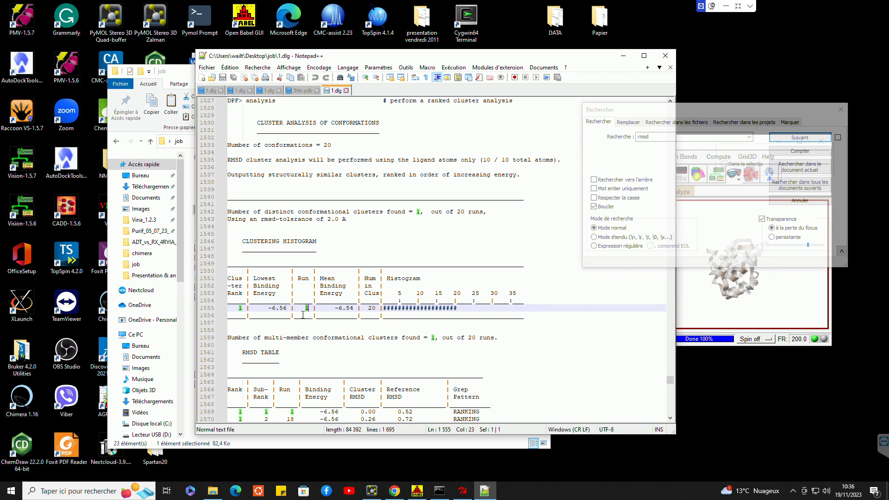
left_click_drag(777, 116, 605, 117)
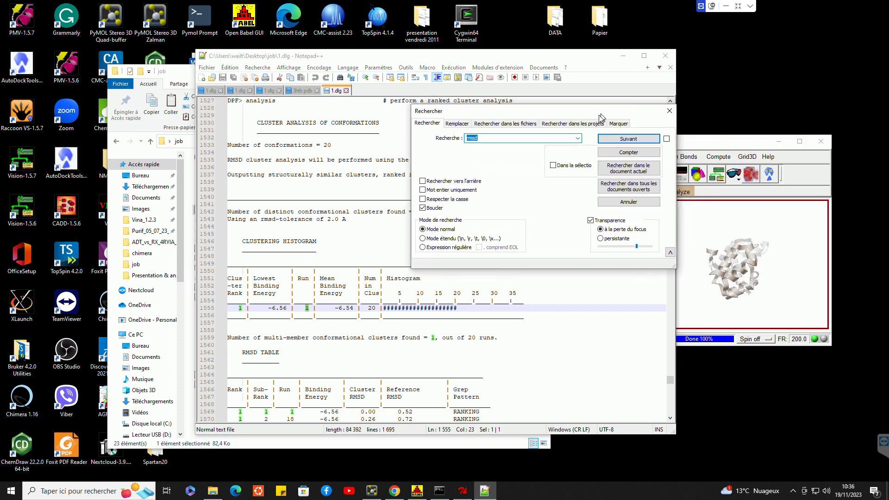
left_click(669, 111)
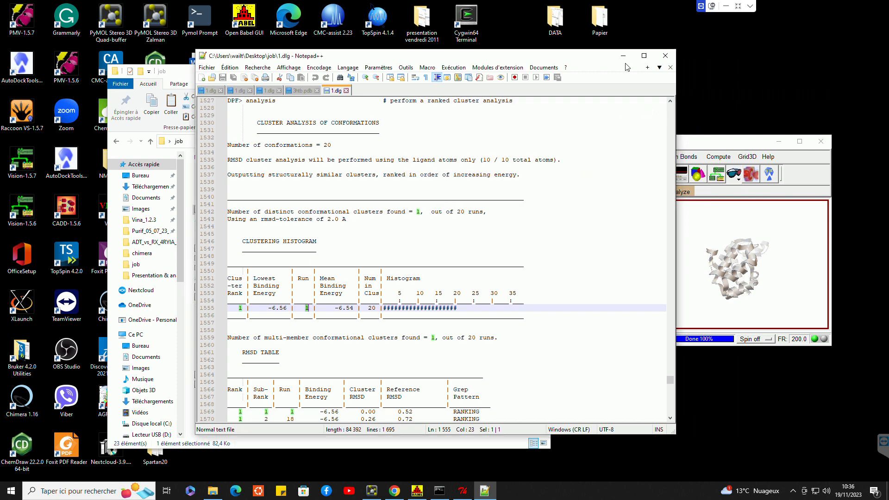
left_click(623, 55)
Step: Return to AutoDockTools at full size and delete the 3htb molecule from the session
left_click(798, 142)
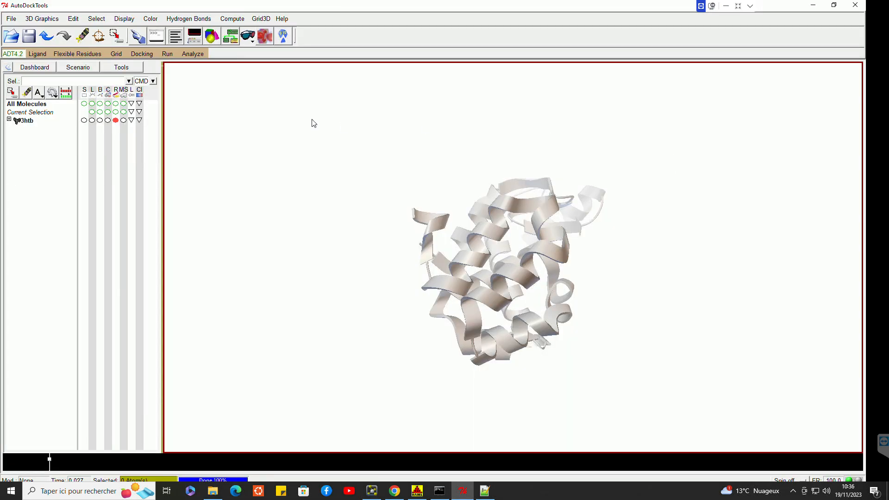
right_click(24, 121)
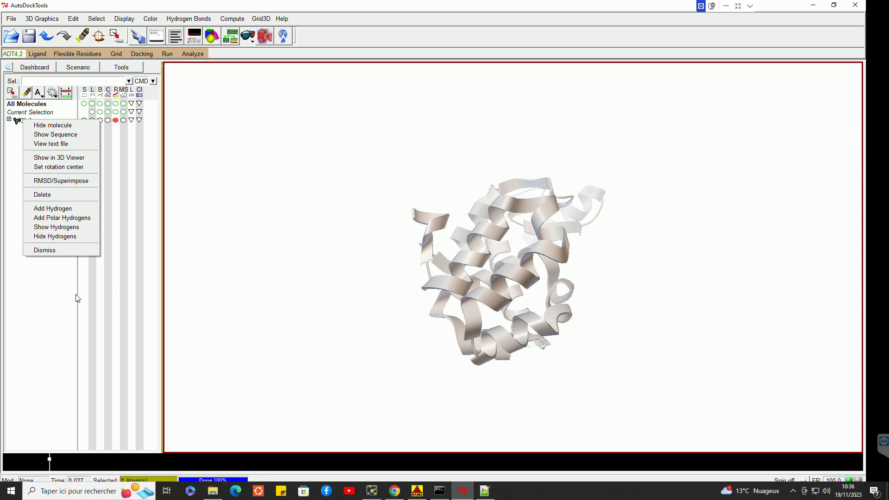
left_click(42, 194)
Step: Load the docking log 1.dlg from the job folder for docking analysis and acknowledge the notice
left_click(193, 53)
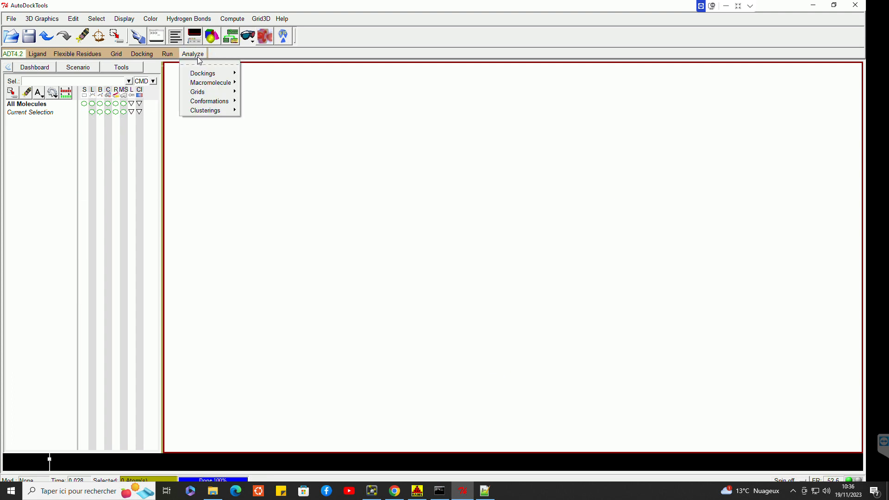
mouse_move(204, 75)
left_click(262, 80)
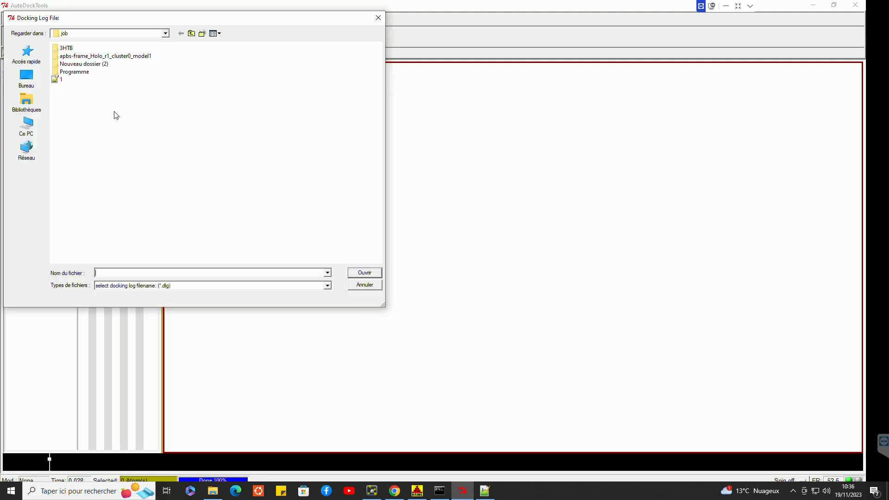
double_click(62, 79)
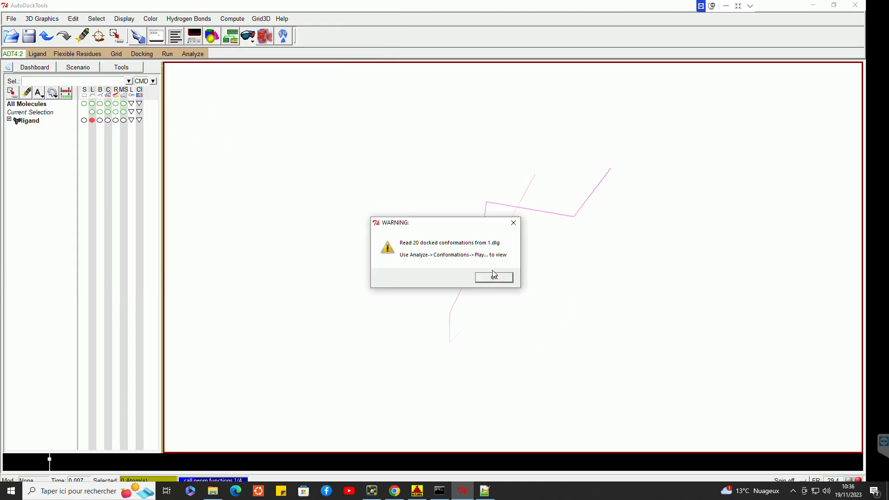
left_click(494, 277)
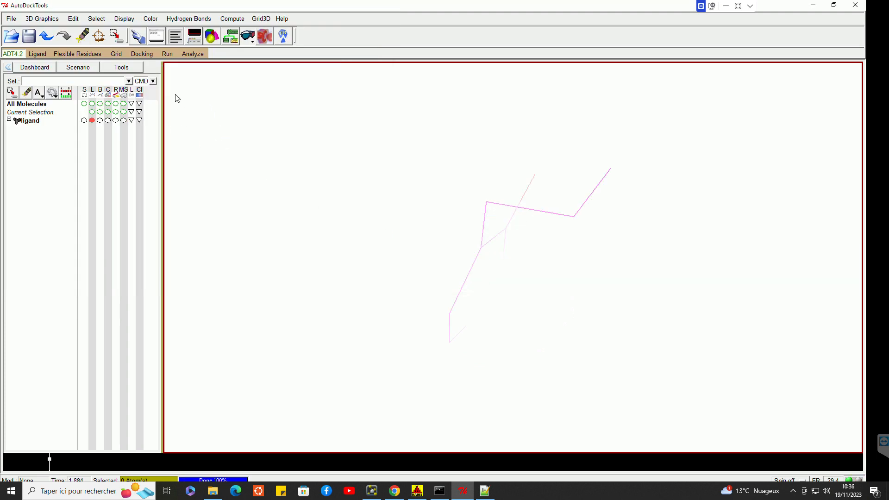
Step: Open the docking's macromolecule and show the receptor as ribbon only, with its lines hidden
left_click(192, 54)
mouse_move(204, 83)
left_click(254, 89)
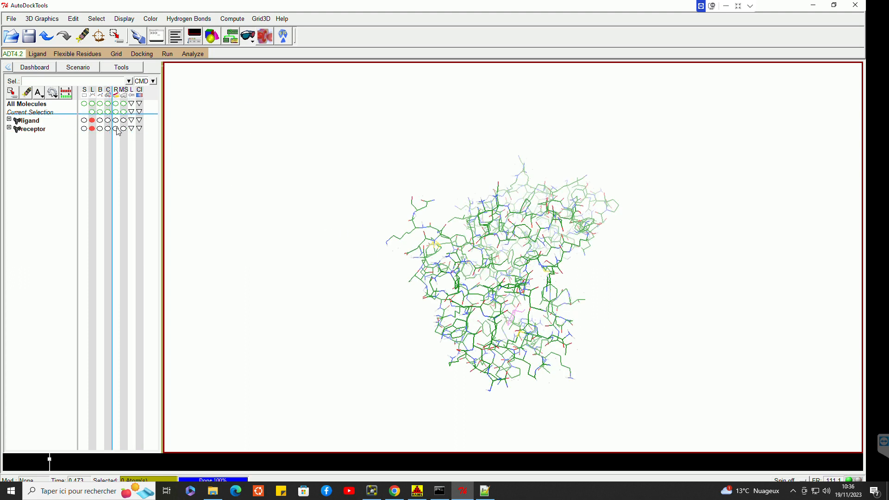
left_click(116, 128)
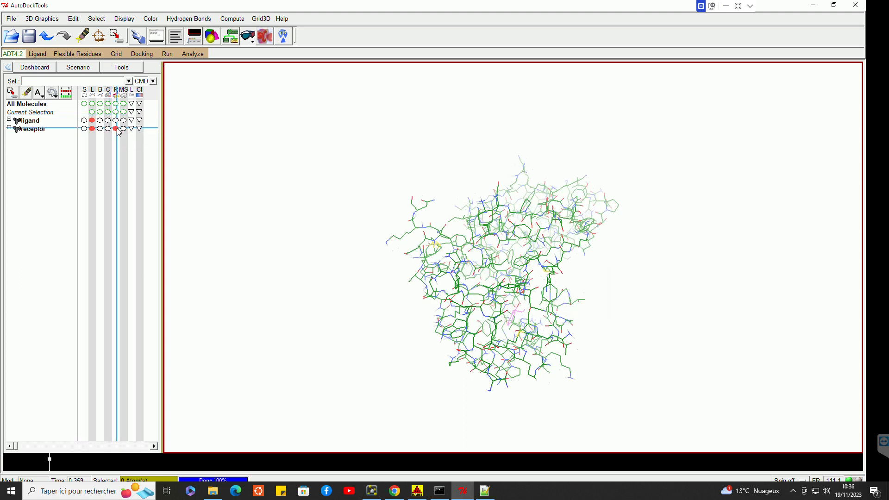
left_click(92, 129)
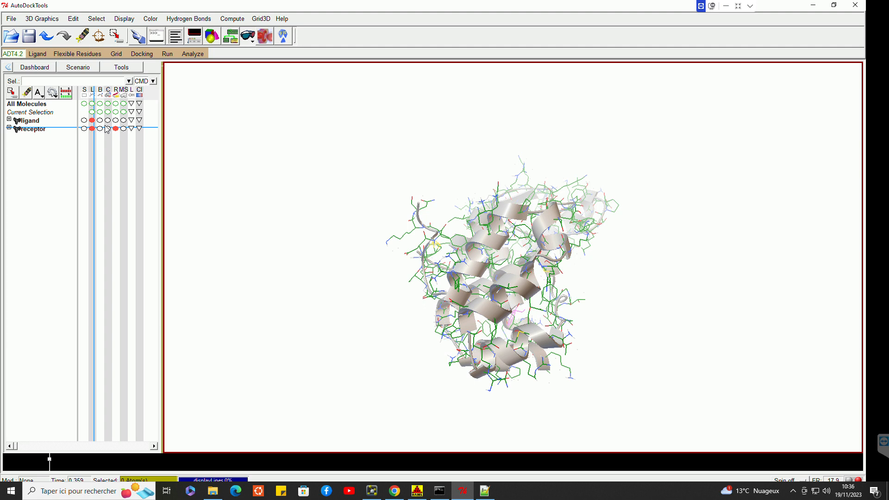
Step: Open the player for the docked conformations, and select the ligand and display it as lines
left_click(191, 57)
mouse_move(204, 101)
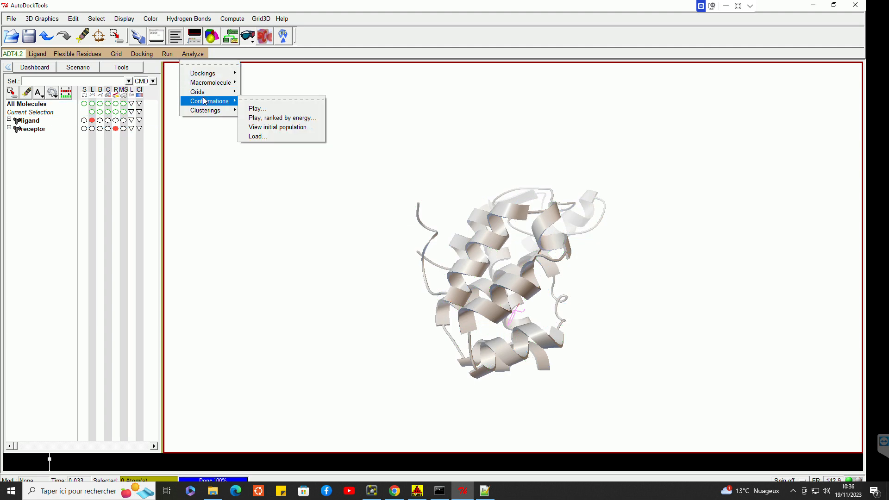
left_click(257, 110)
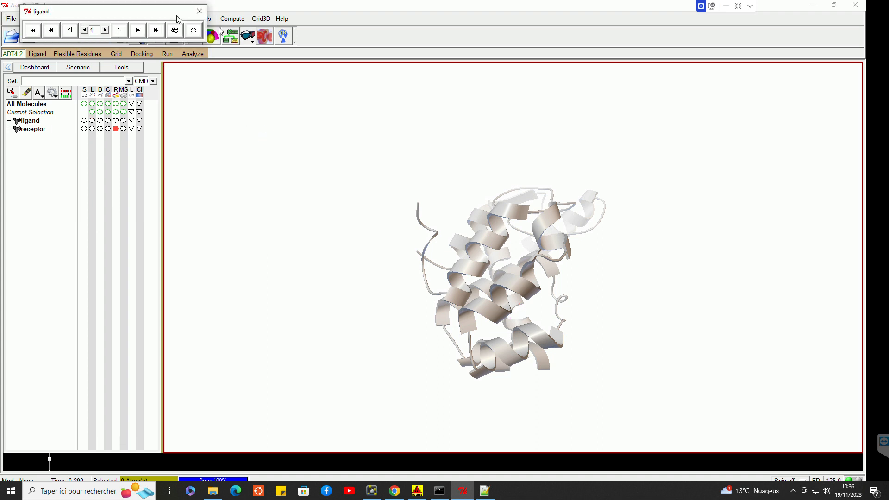
left_click_drag(155, 7, 391, 86)
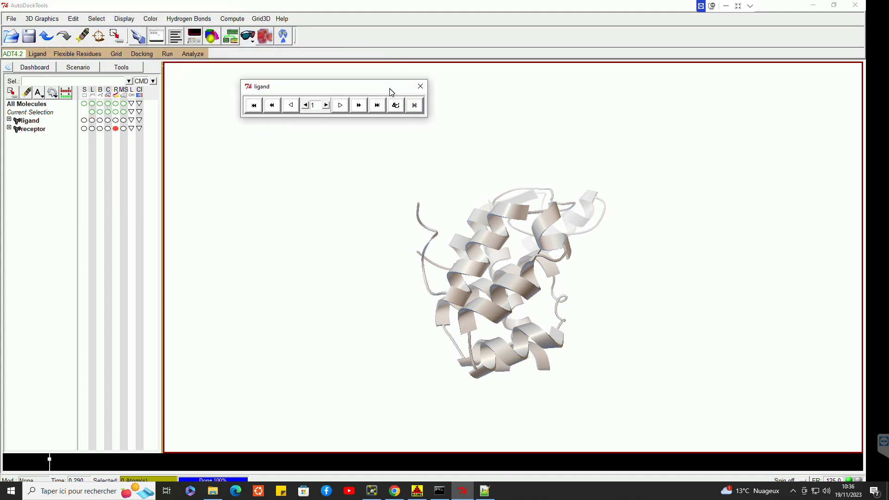
left_click(84, 120)
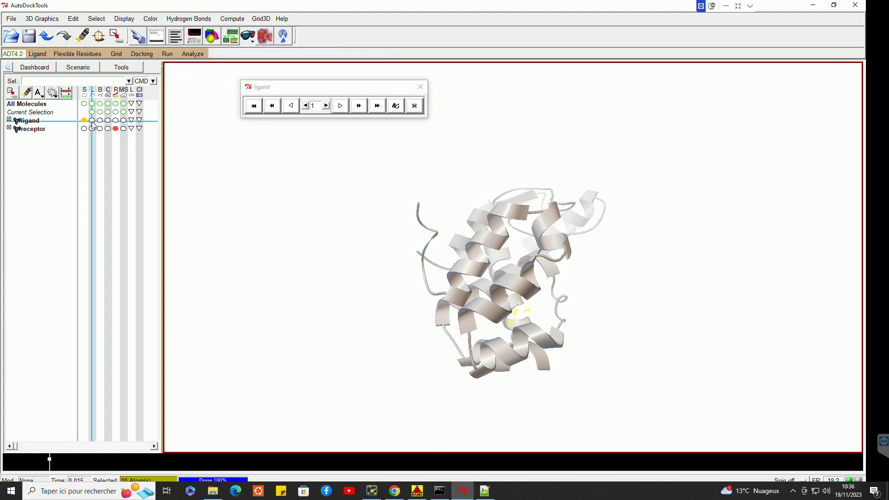
left_click(92, 121)
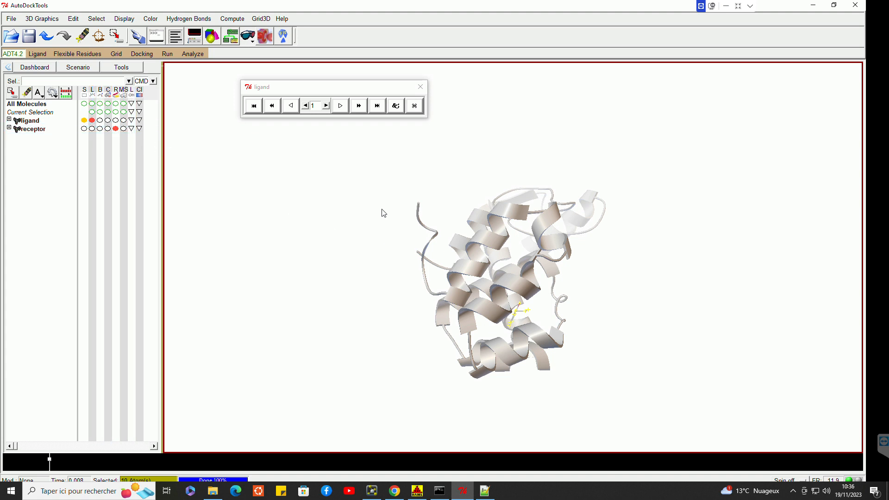
Step: Step the ligand through its docked conformations up to conformation 8
left_click_drag(369, 90, 373, 107)
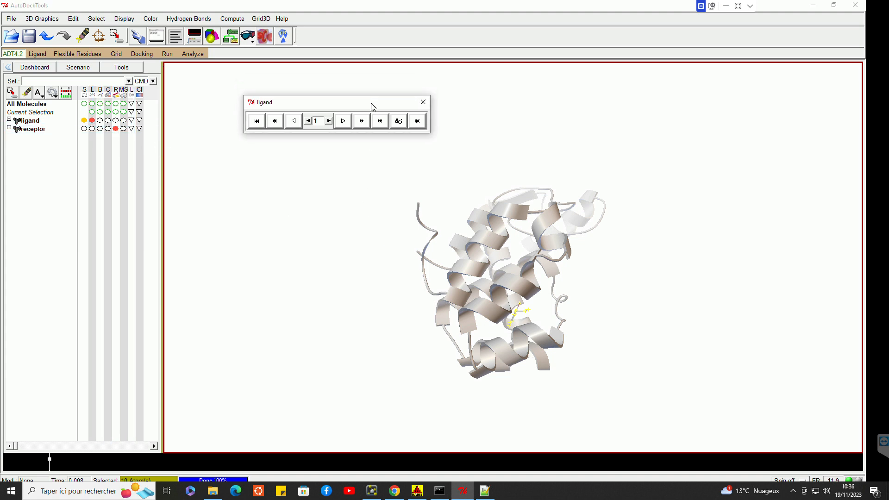
left_click(329, 121)
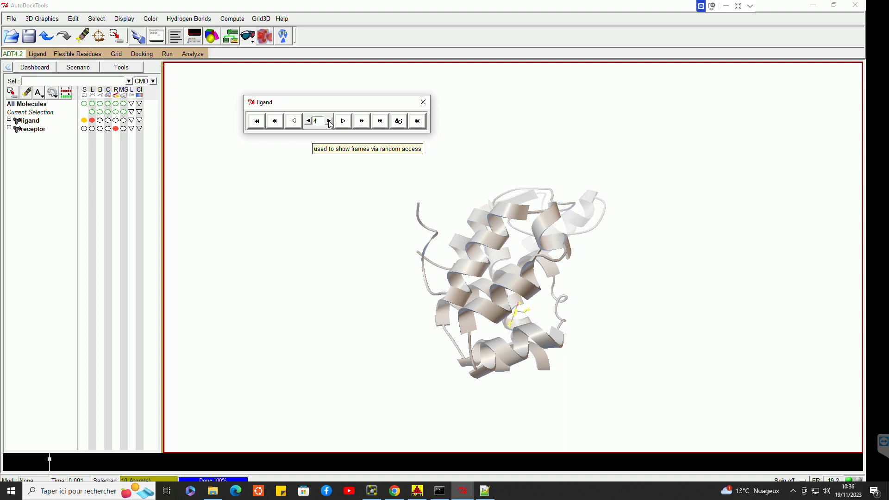
left_click(328, 122)
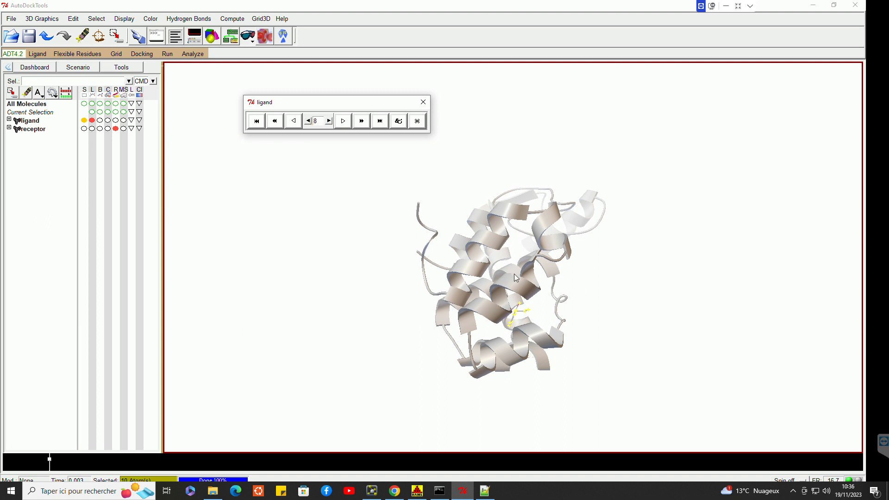
Step: Display the ligand as sticks and balls and inspect its pose inside the receptor ribbon
left_click_drag(517, 306, 102, 125)
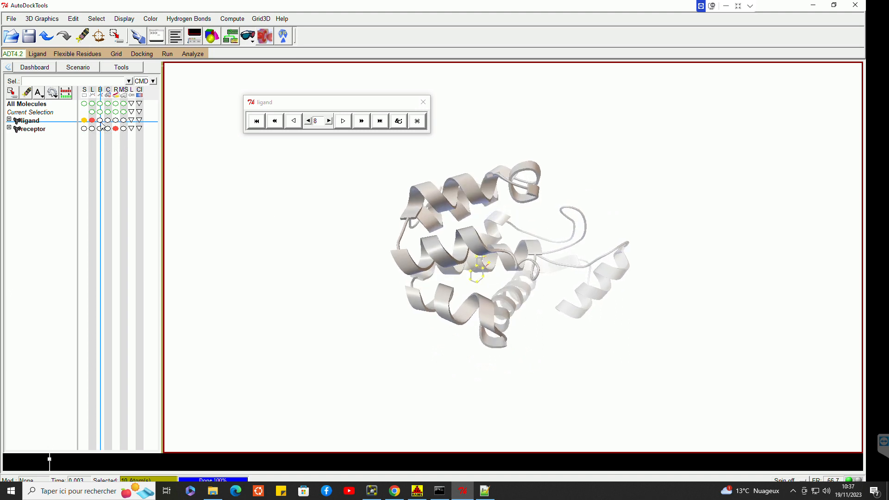
left_click(100, 121)
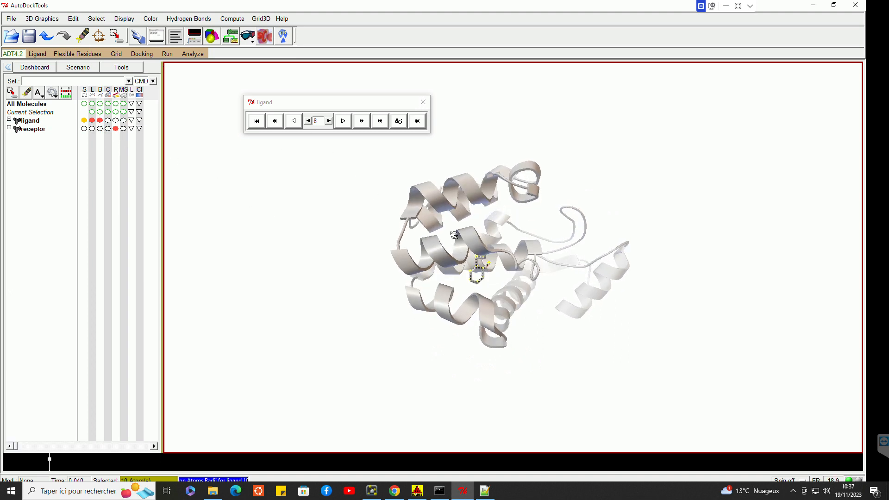
left_click_drag(454, 234, 474, 208)
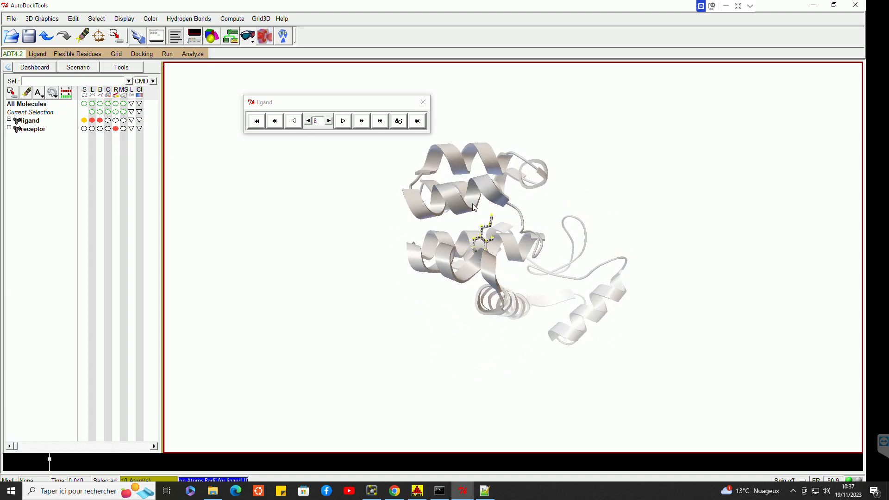
left_click_drag(491, 300, 487, 311)
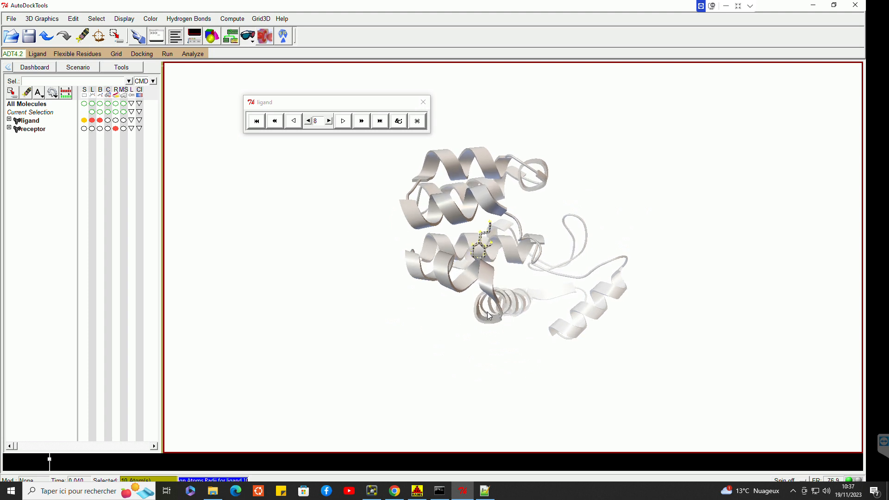
Step: Advance the ligand to docked conformation 11
left_click(328, 121)
left_click(328, 121)
left_click(328, 121)
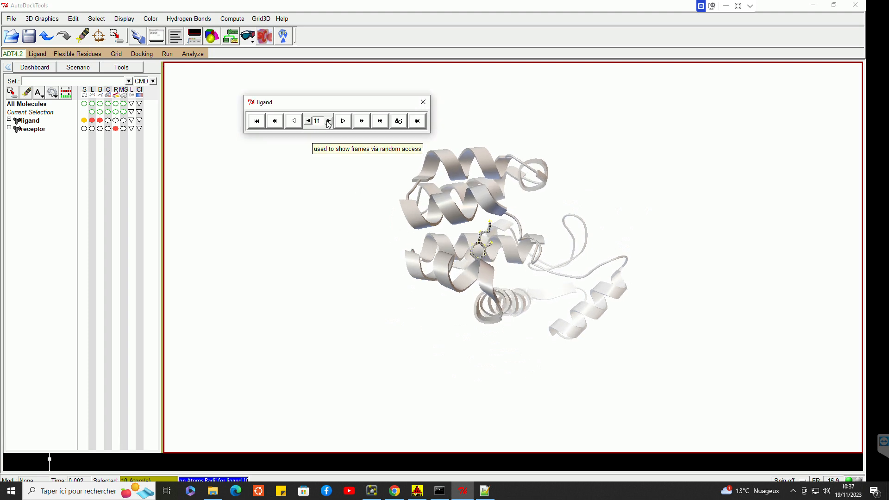
Step: Step the ligand through its remaining docked conformations and set the player back to conformation 1
left_click(328, 121)
left_click(328, 121)
left_click(328, 121)
left_click(328, 121)
left_click(328, 121)
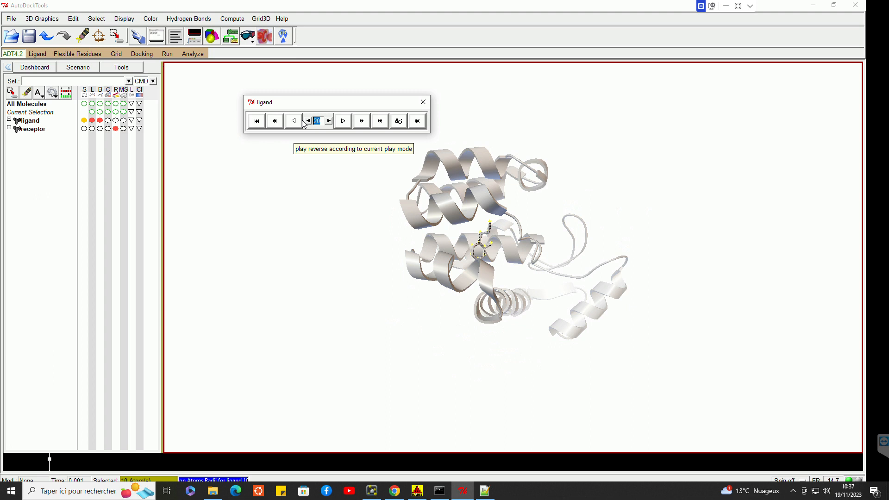
type("1")
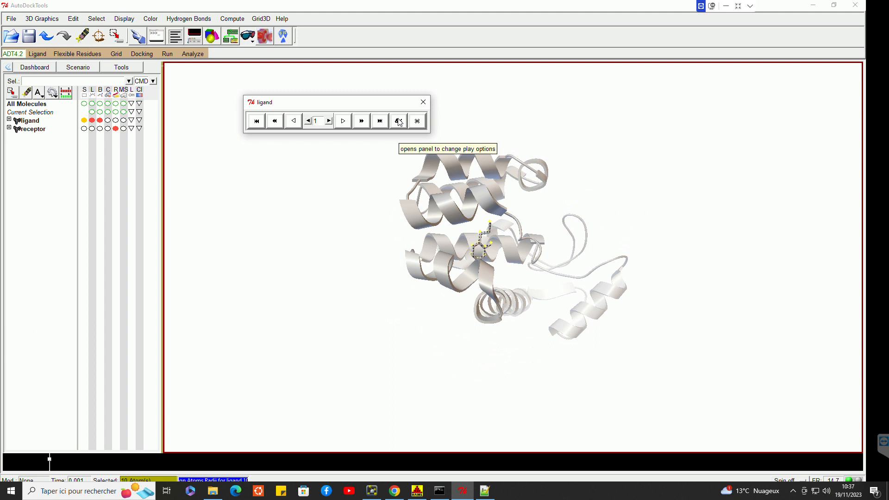
Step: Write the complex of the receptor and current conformation to the job folder as complex.pdbqt
left_click(399, 121)
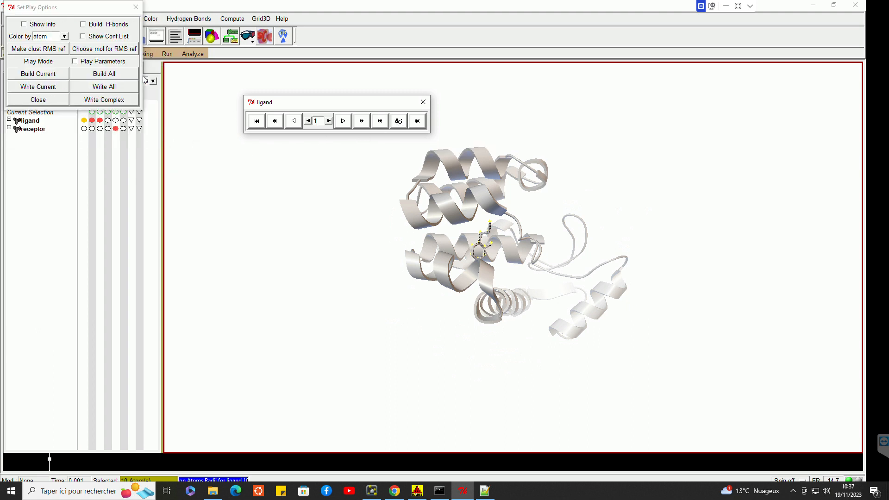
left_click_drag(116, 7, 297, 153)
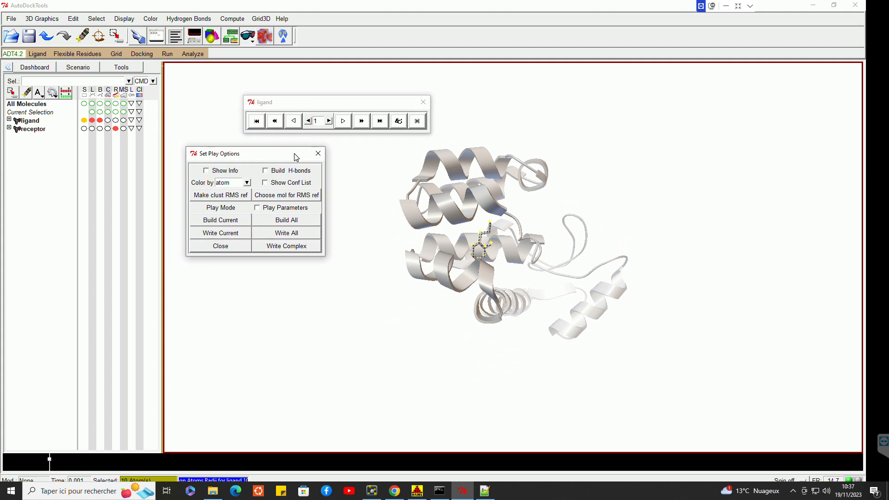
left_click(297, 248)
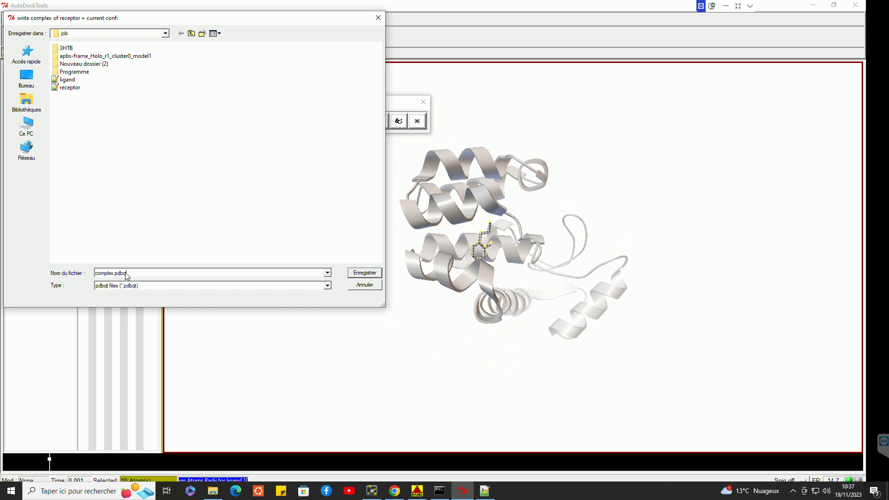
left_click(365, 274)
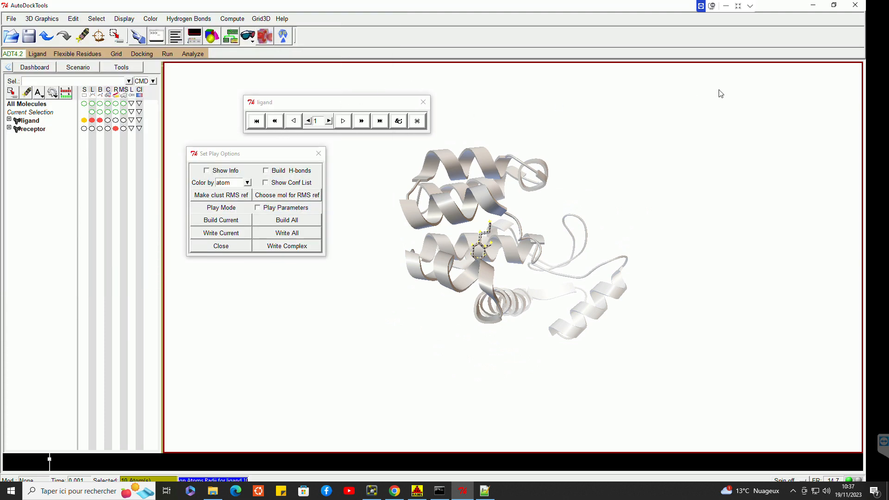
Step: Switch to PyMOL, place its window beside the job folder showing the complex file, and delete everything loaded in the session
left_click(815, 6)
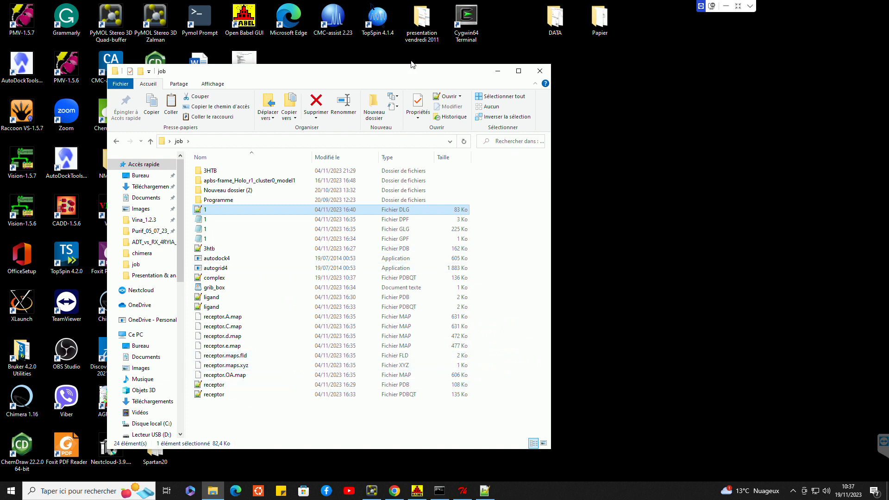
left_click(211, 277)
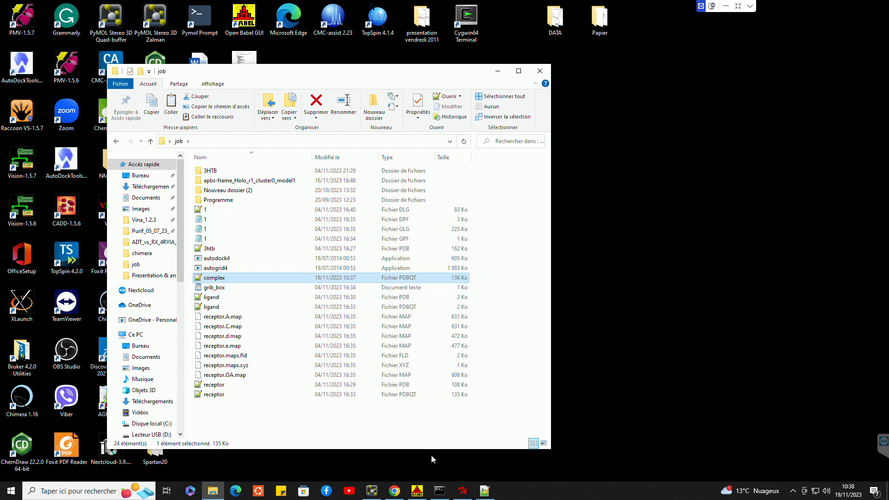
left_click(379, 495)
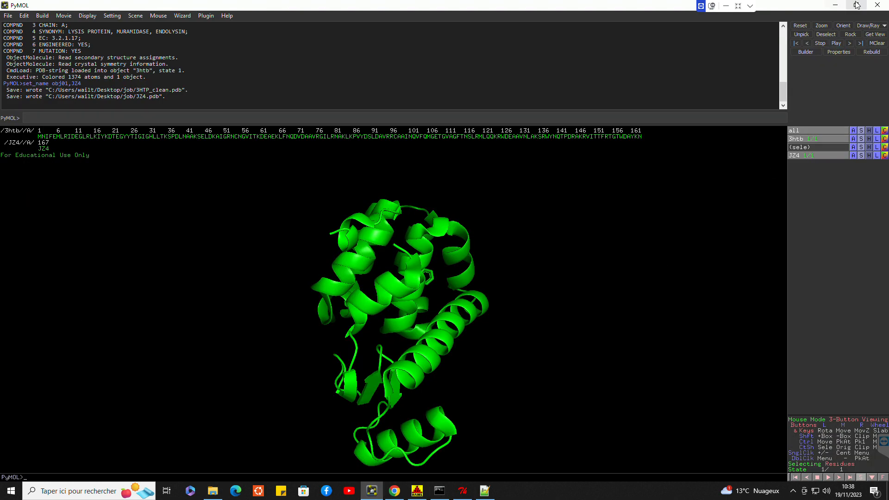
left_click(856, 5)
left_click_drag(752, 45, 661, 47)
left_click(736, 172)
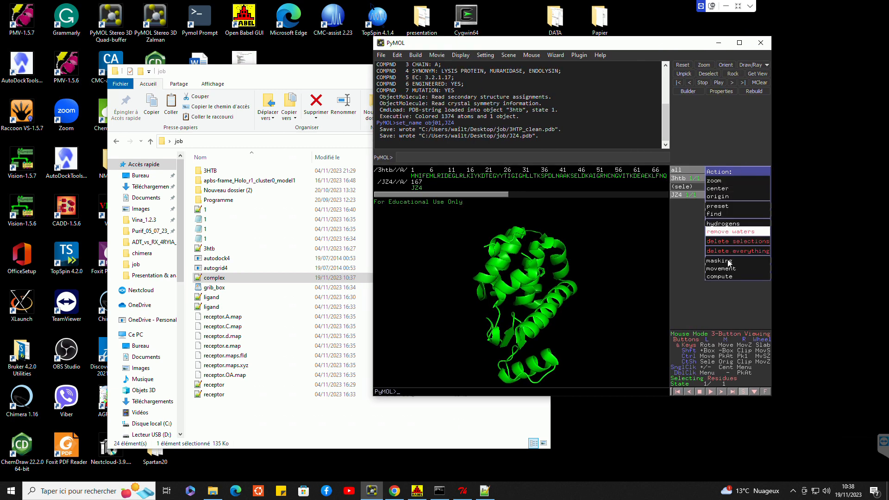
left_click(701, 259)
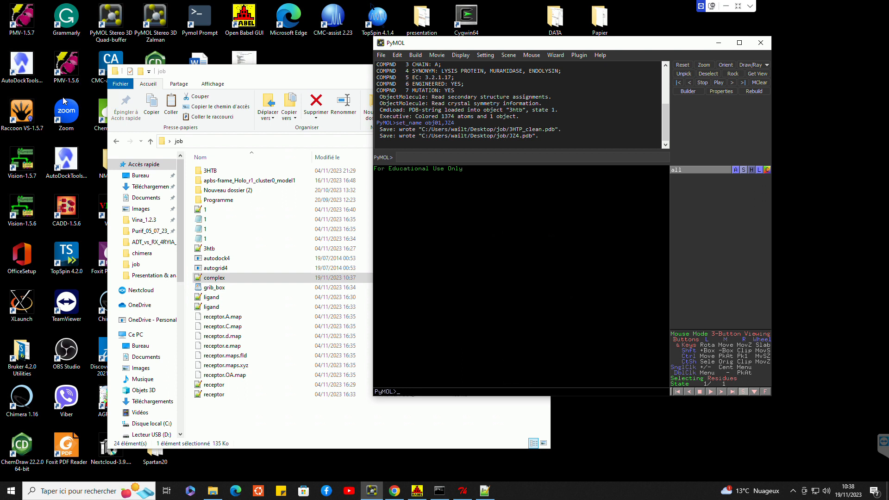
Step: Load complex.pdbqt from the job folder into PyMOL and enlarge the window to full screen
left_click_drag(215, 278, 729, 250)
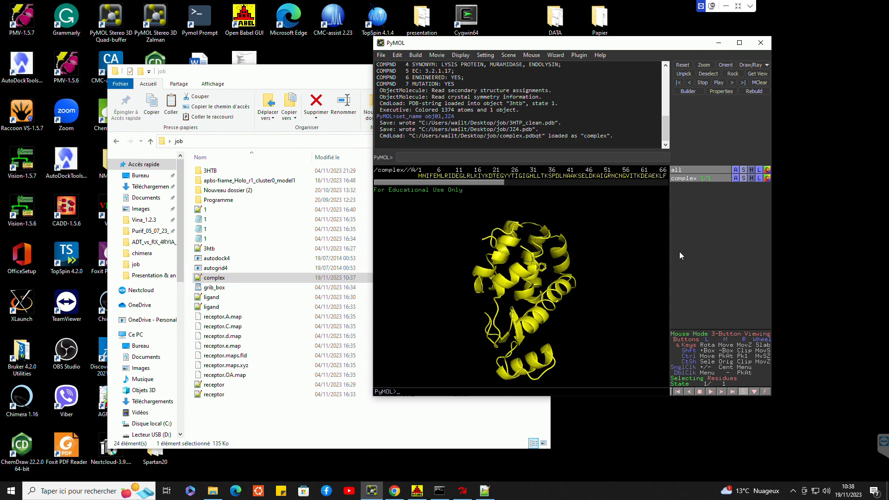
left_click_drag(535, 254, 523, 325)
right_click_drag(523, 325, 516, 458)
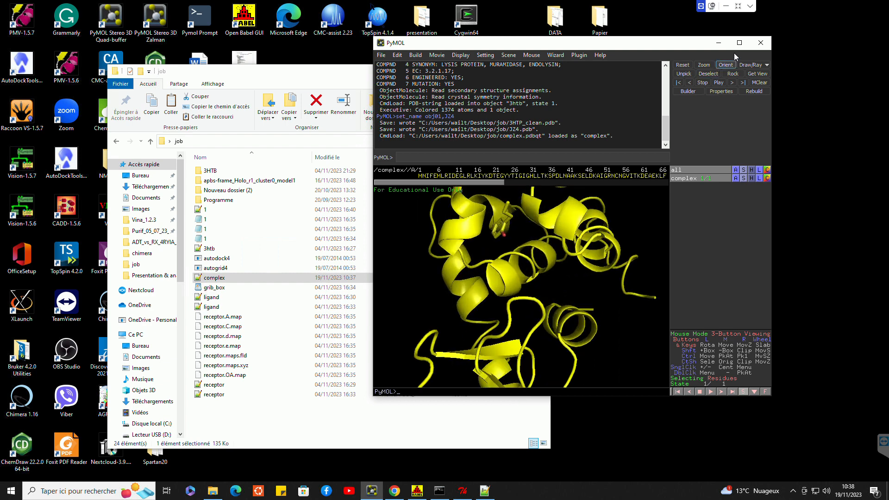
left_click(734, 44)
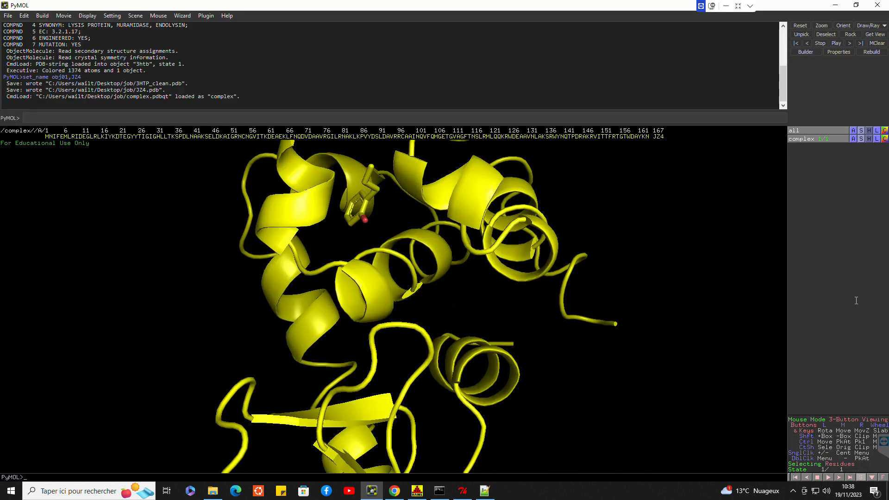
Step: Apply the ligand sites preset with the cartoon style to the complex object
left_click(853, 139)
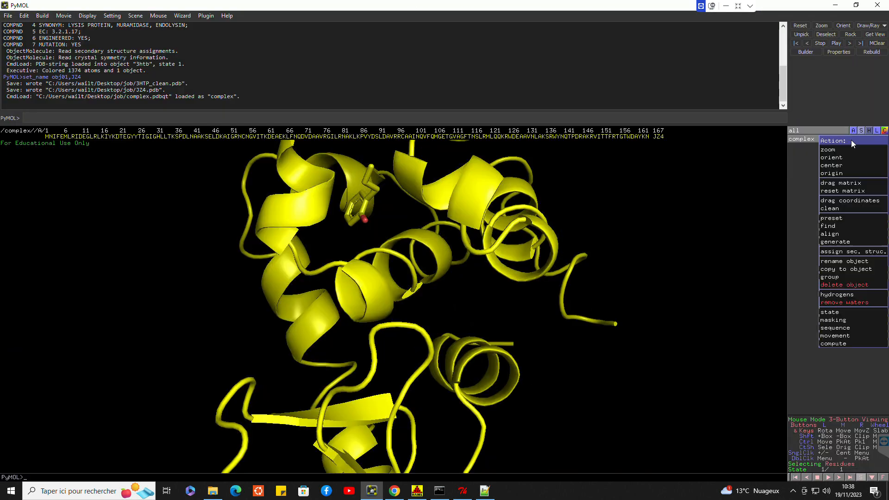
mouse_move(831, 235)
mouse_move(833, 218)
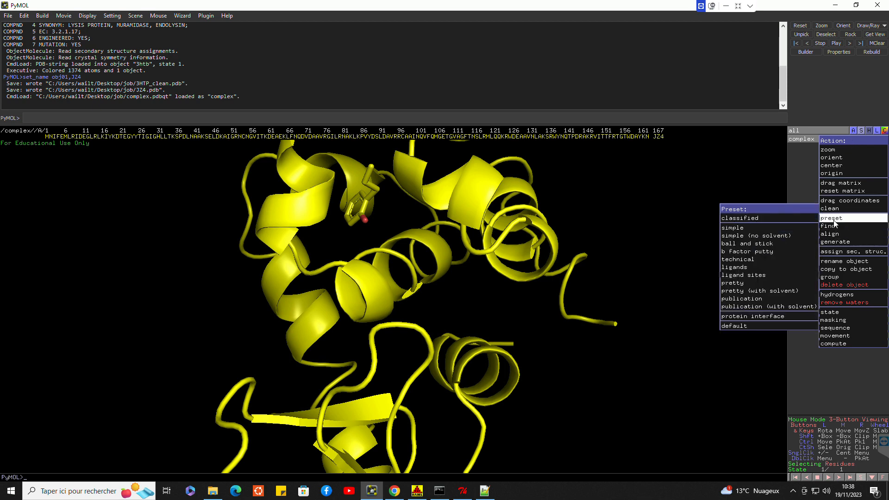
mouse_move(742, 275)
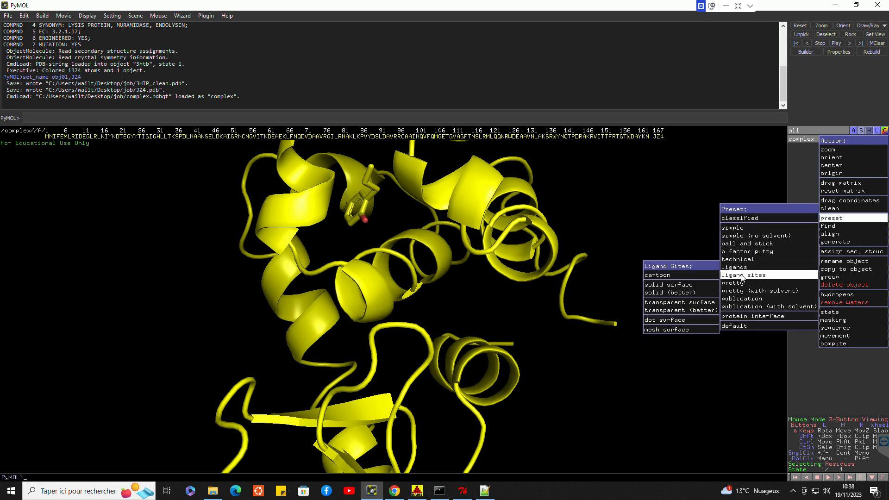
left_click(681, 276)
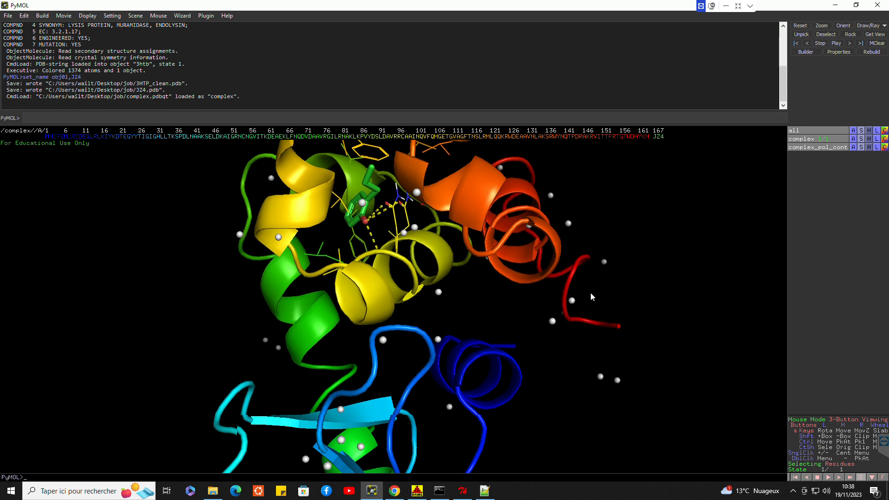